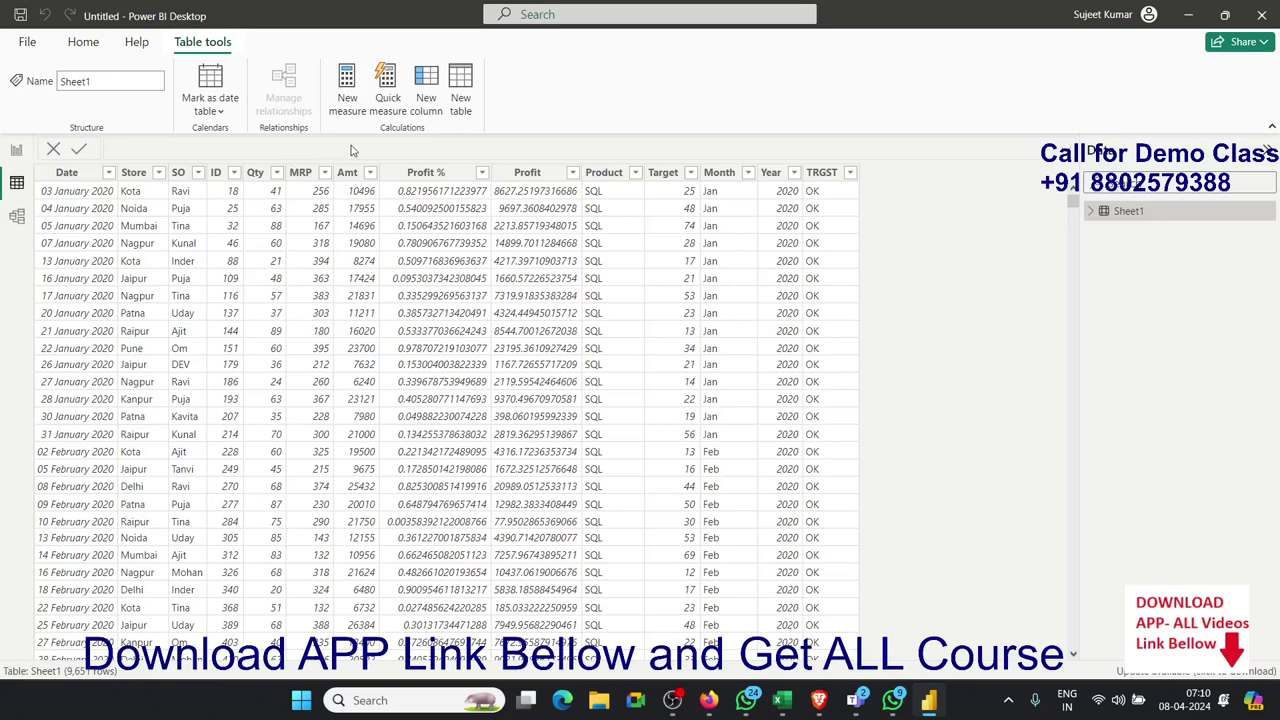
# Step: Review Sheet1's Store, SO and Product columns and the Product filter list in Table view, then return to Report view
pyautogui.click(16, 151)
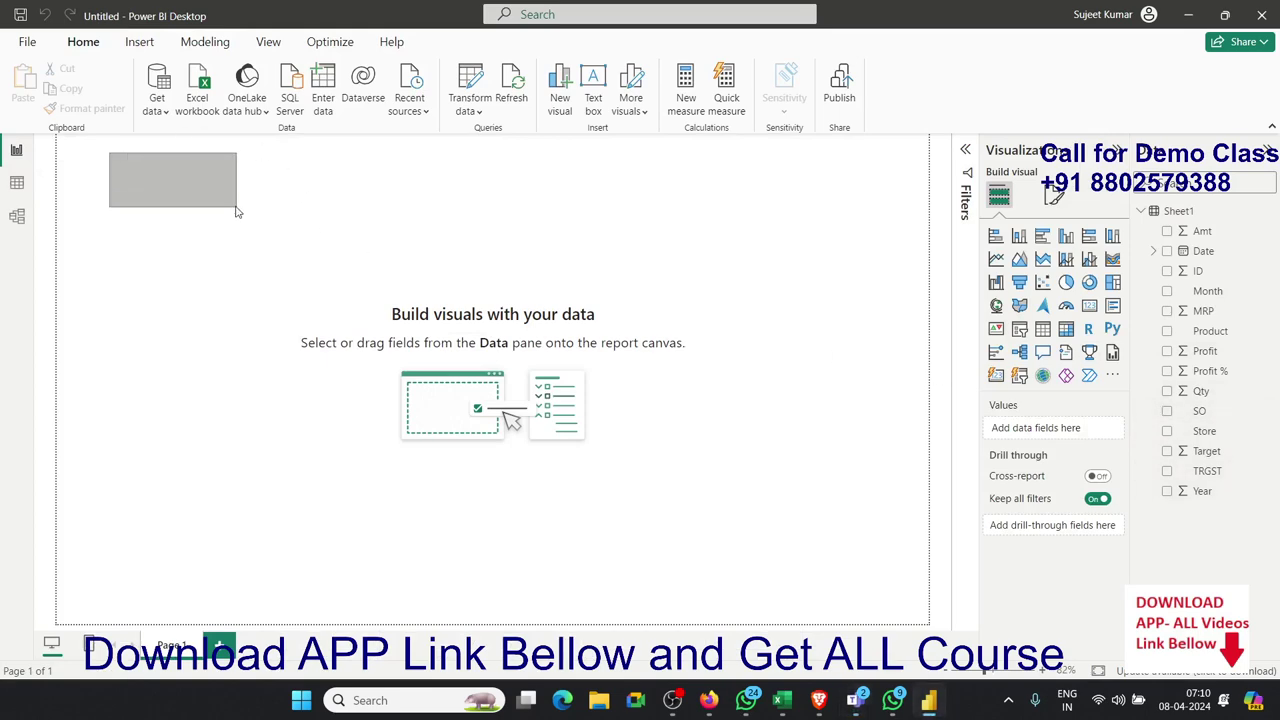
pyautogui.click(17, 185)
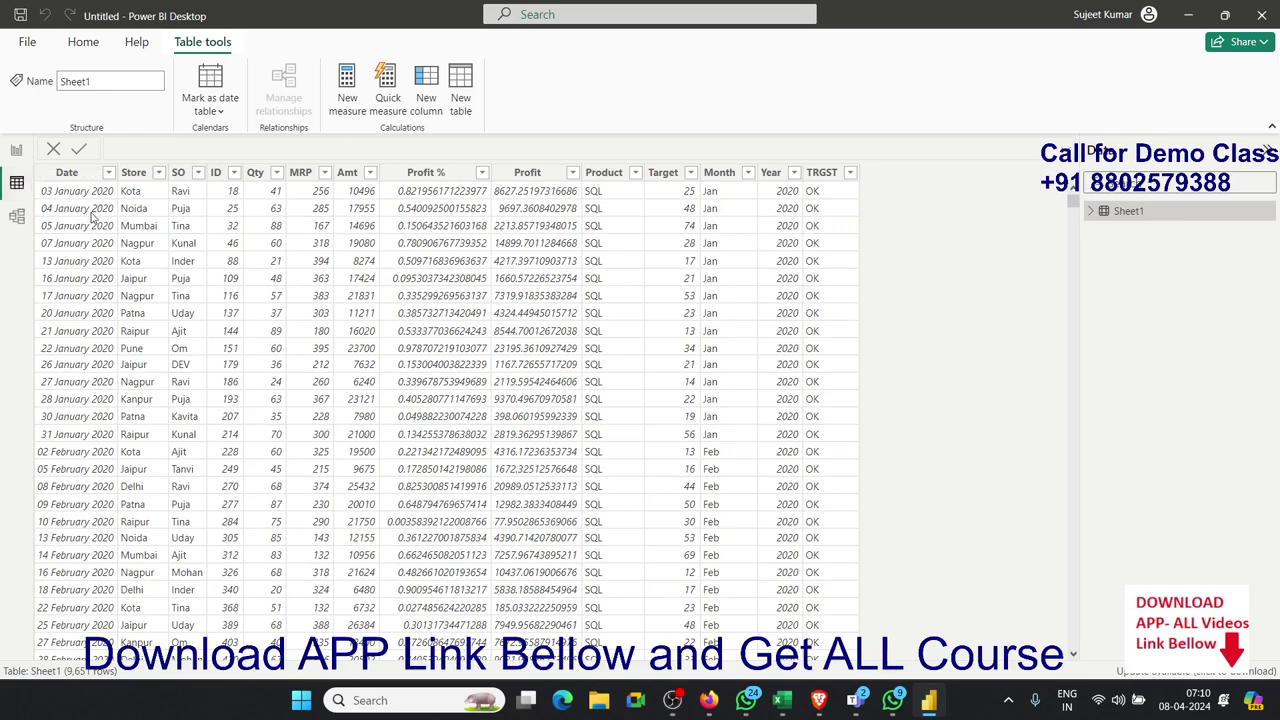
pyautogui.click(140, 176)
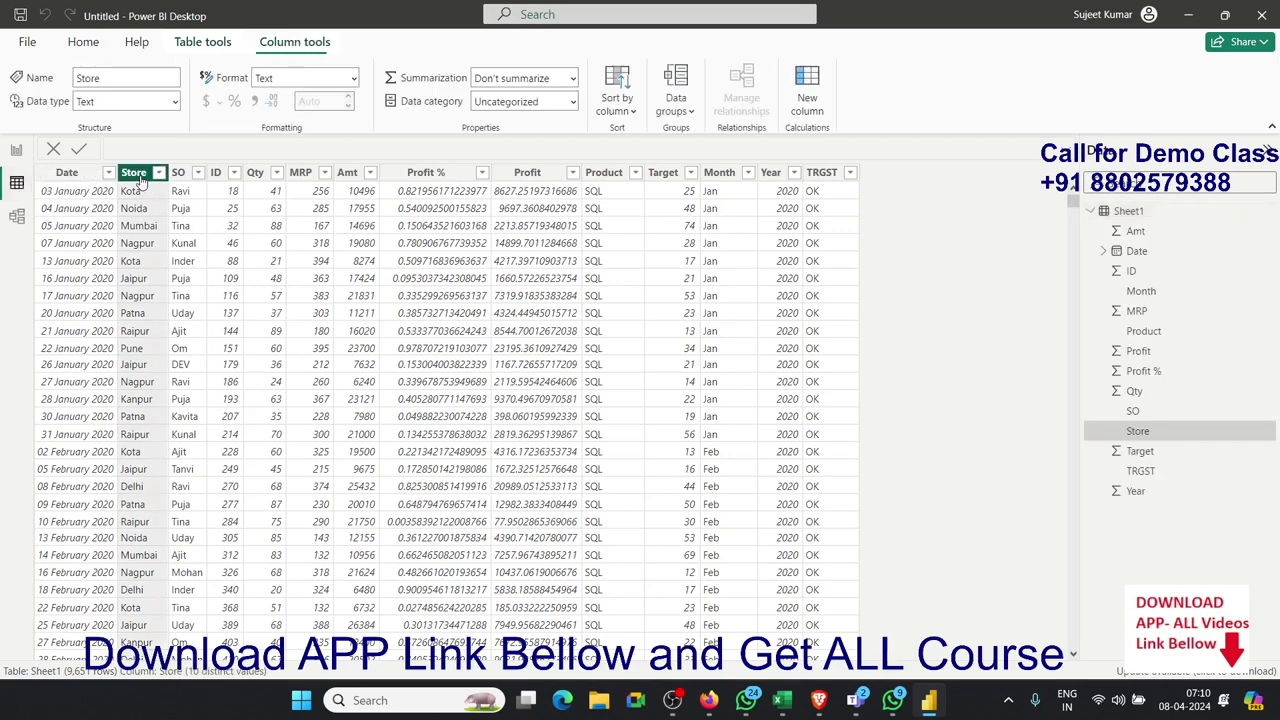
pyautogui.click(181, 187)
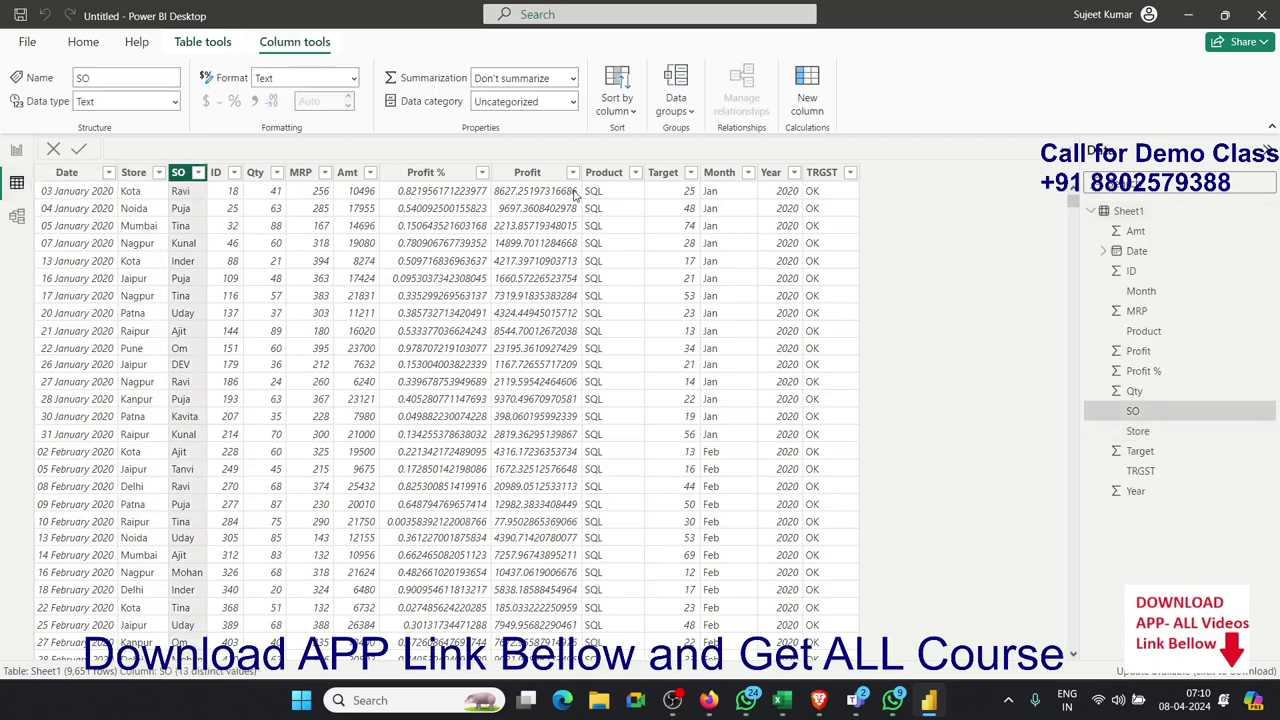
pyautogui.click(600, 180)
pyautogui.click(635, 173)
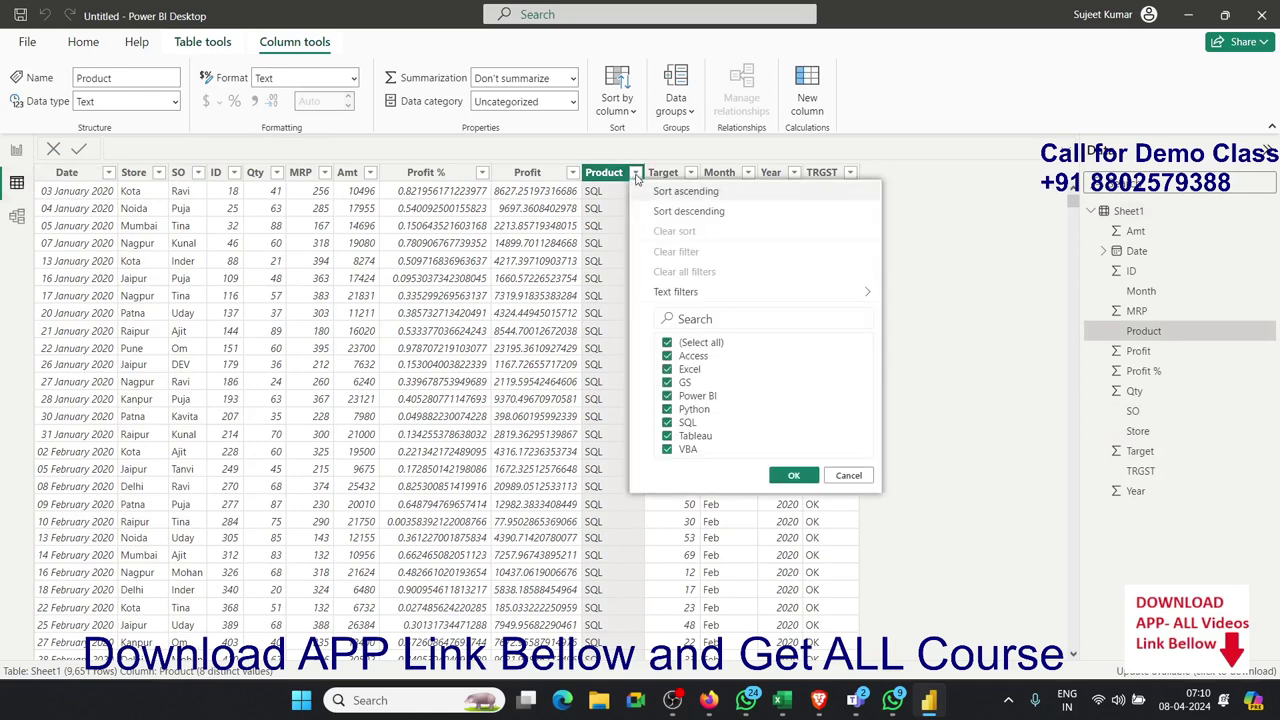
pyautogui.click(17, 151)
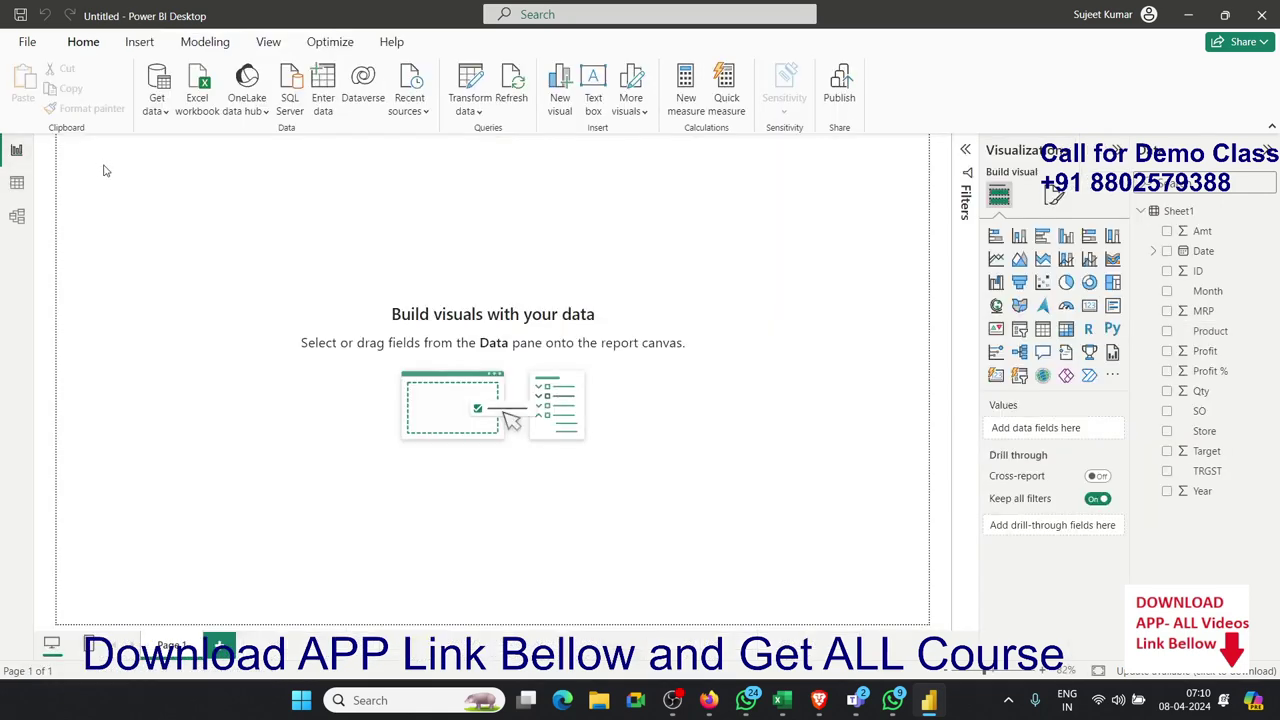
# Step: Add a small top-left card visual showing Sum of Qty (487K)
pyautogui.moveTo(93, 157); pyautogui.dragTo(250, 202)
pyautogui.click(1089, 306)
pyautogui.moveTo(207, 299); pyautogui.dragTo(155, 208)
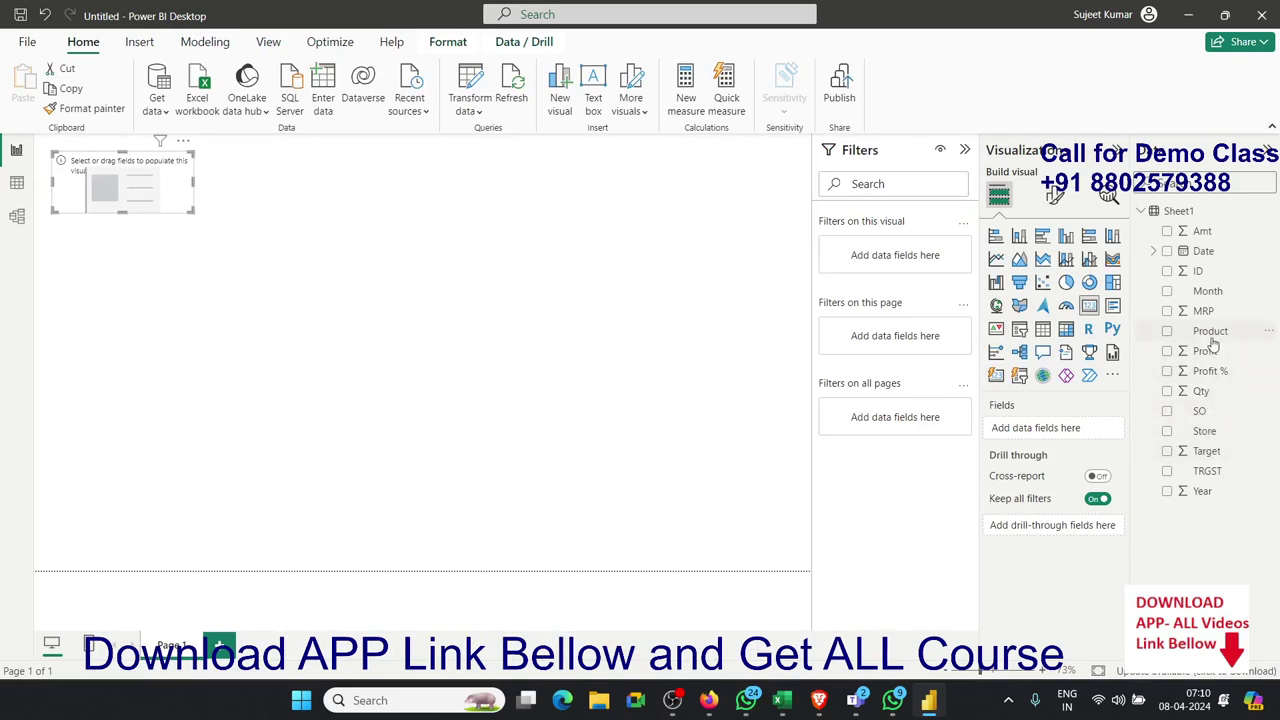
pyautogui.moveTo(1201, 391); pyautogui.dragTo(164, 185)
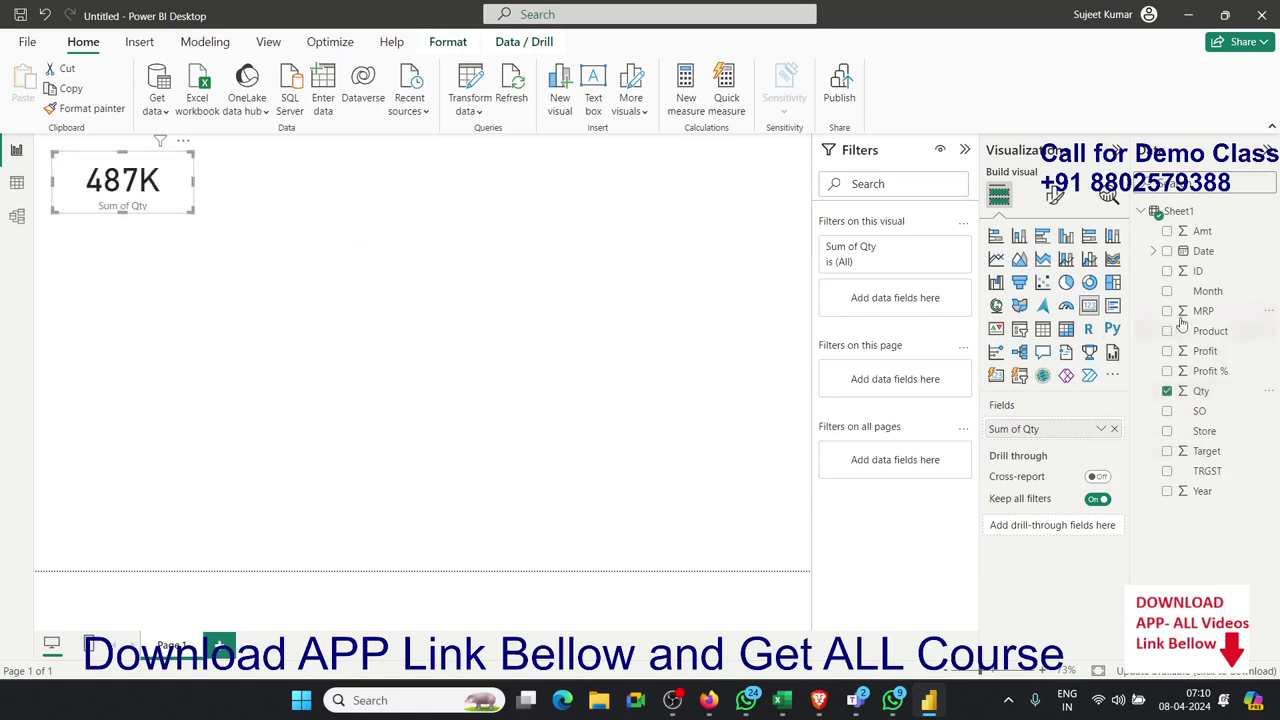
# Step: Add a Profit visual-level filter to the card and check its comparison conditions without changing them
pyautogui.moveTo(1205, 351); pyautogui.dragTo(893, 300)
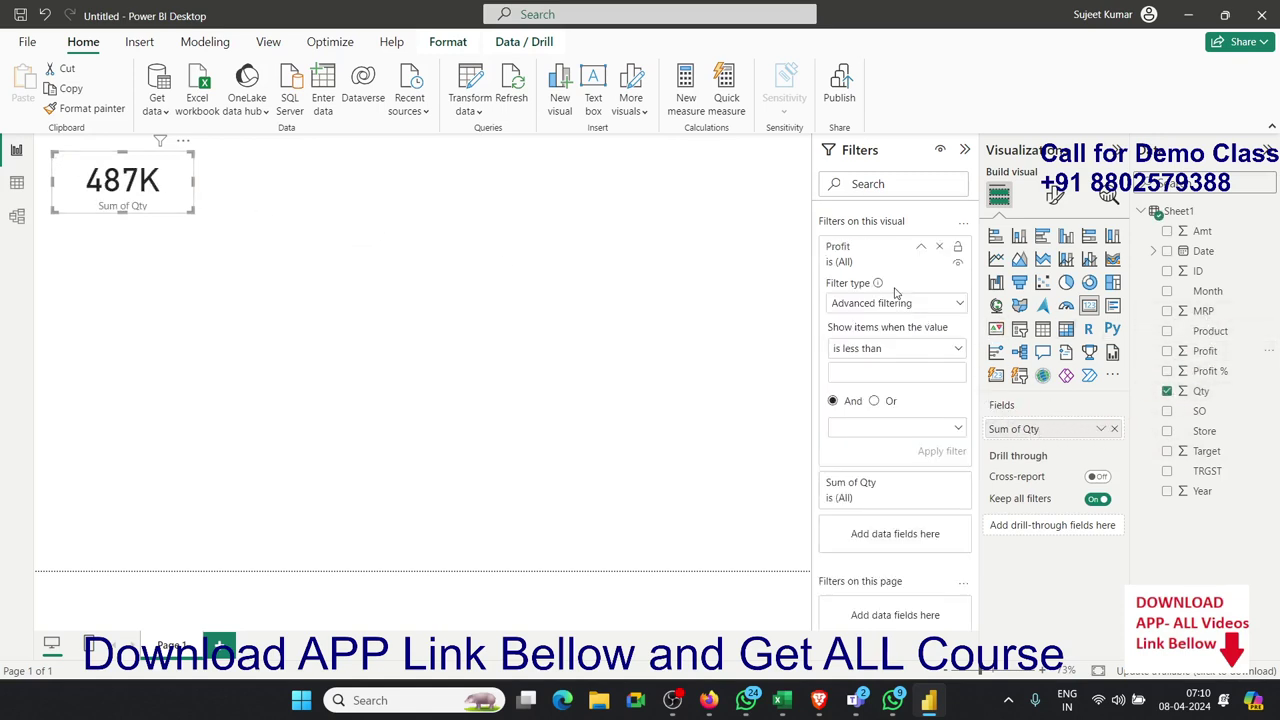
pyautogui.click(855, 356)
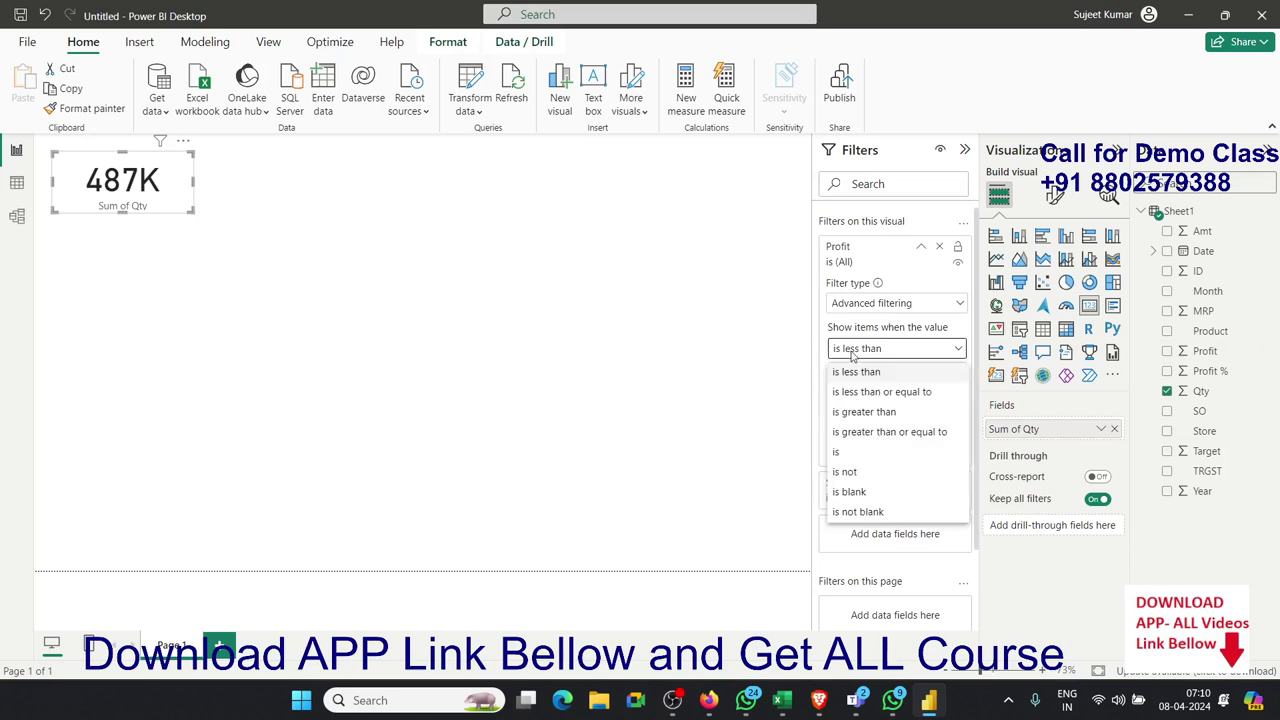
pyautogui.click(843, 306)
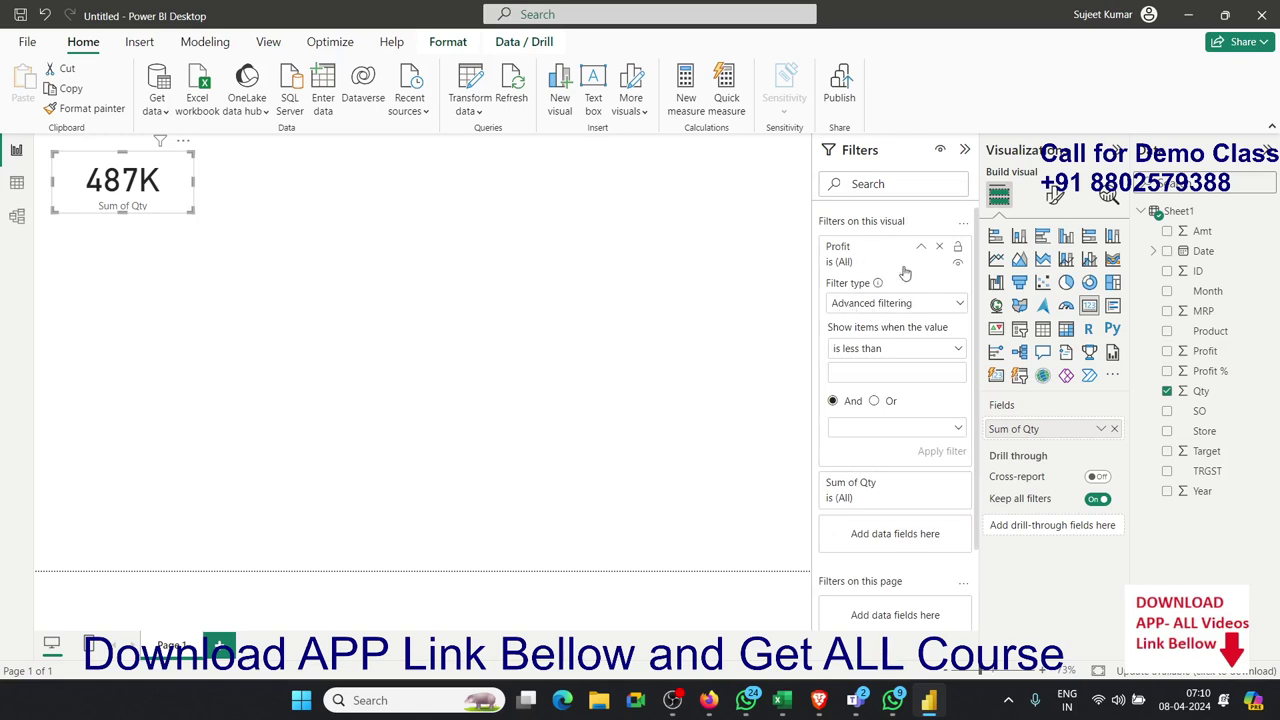
# Step: Swap the Profit filter for a Product filter on SQL (card shows 68K), then remove that filter and Qty
pyautogui.click(939, 246)
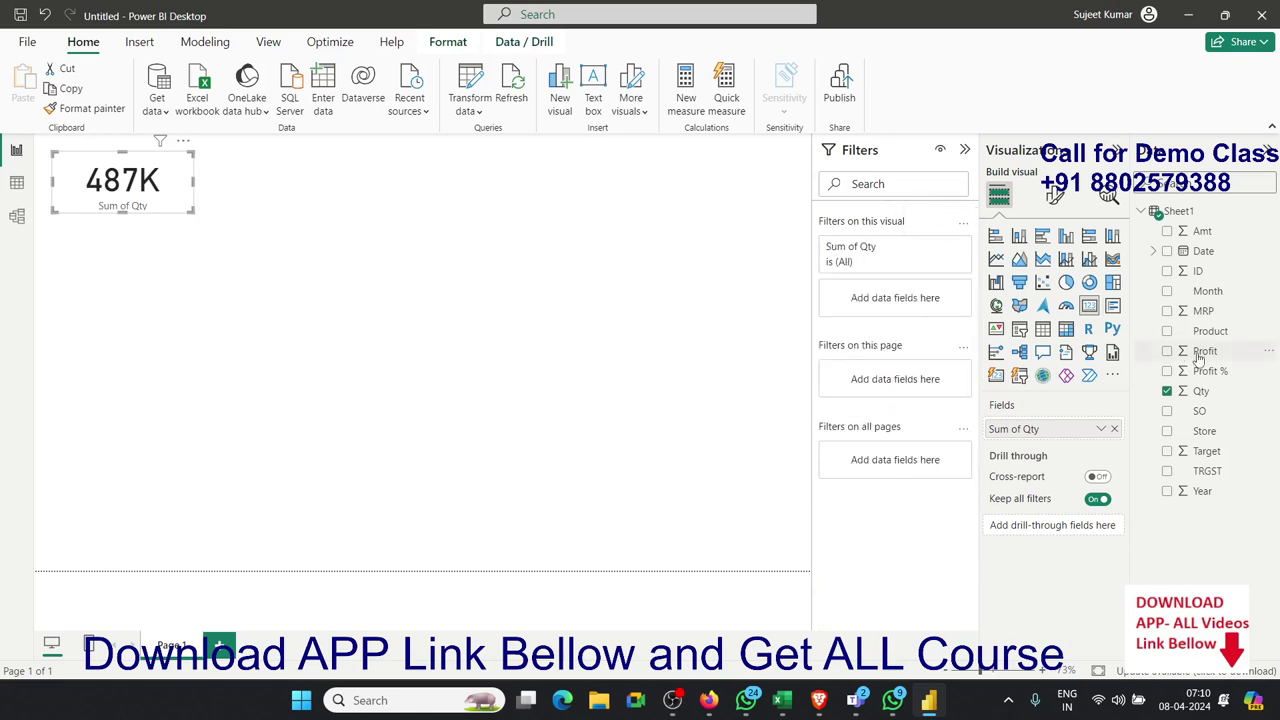
pyautogui.moveTo(1210, 331); pyautogui.dragTo(908, 312)
pyautogui.scroll(-2, 837, 420)
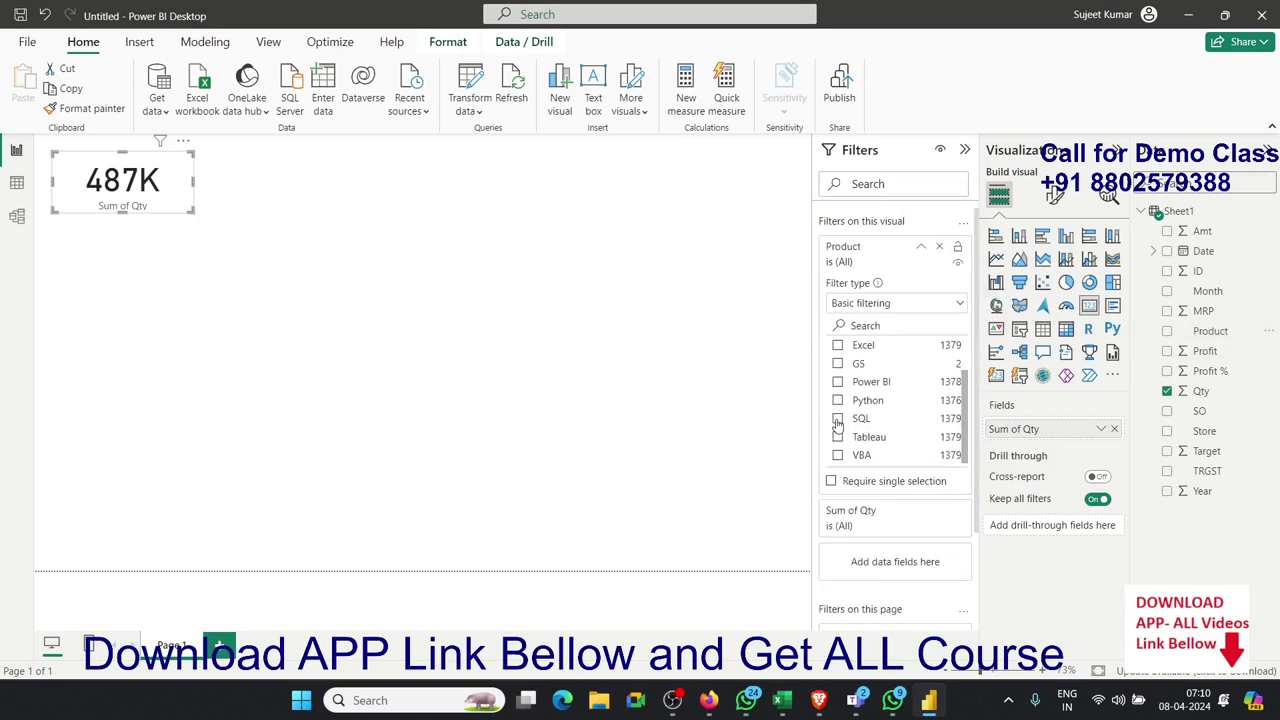
pyautogui.click(838, 419)
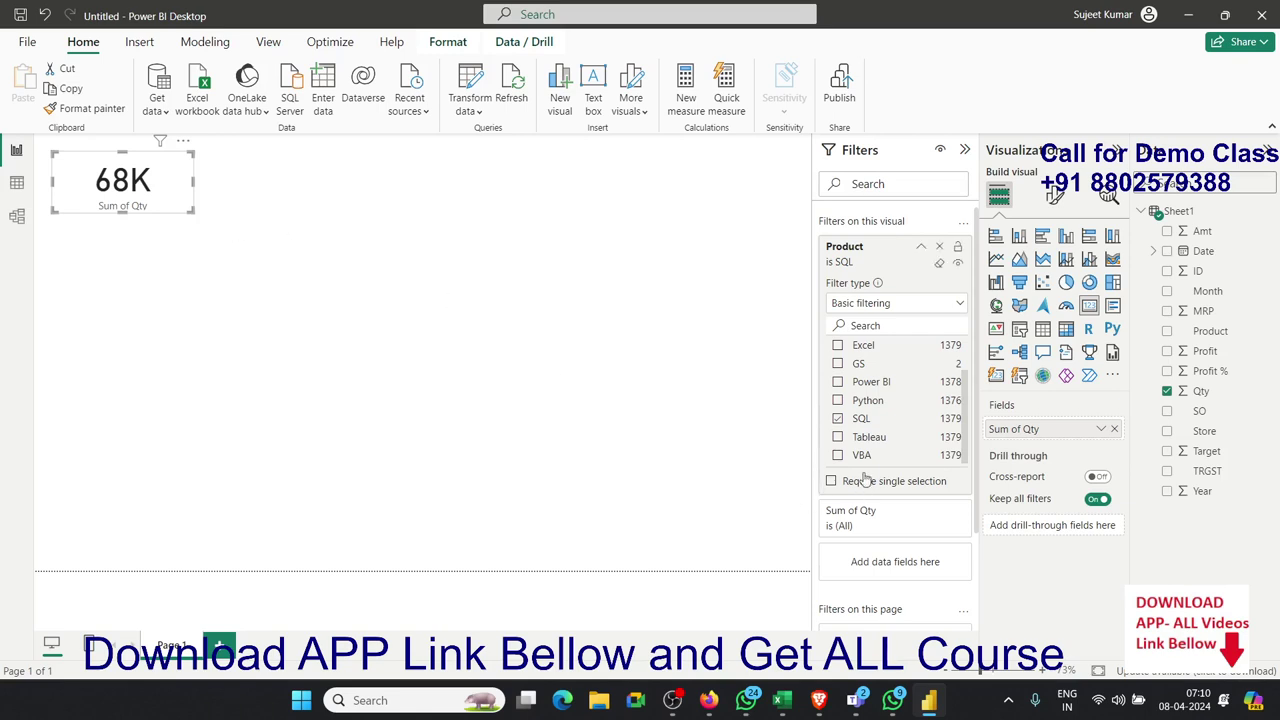
pyautogui.click(941, 249)
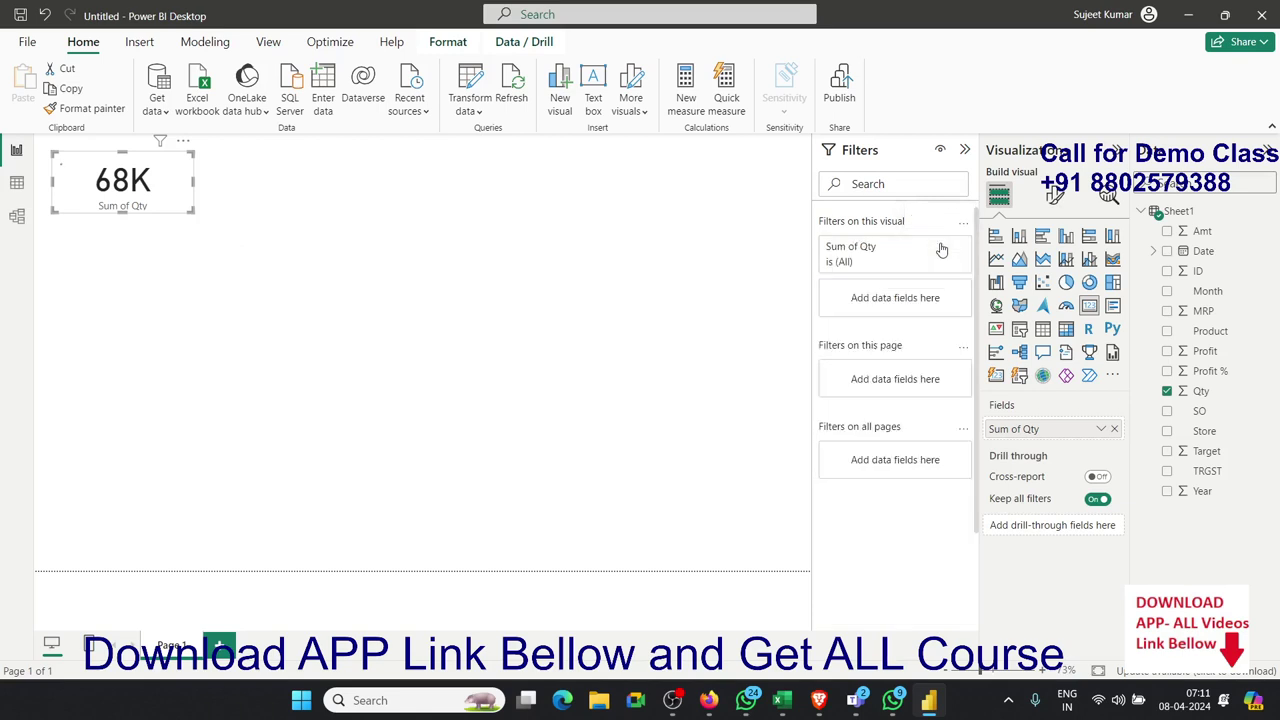
pyautogui.click(1114, 428)
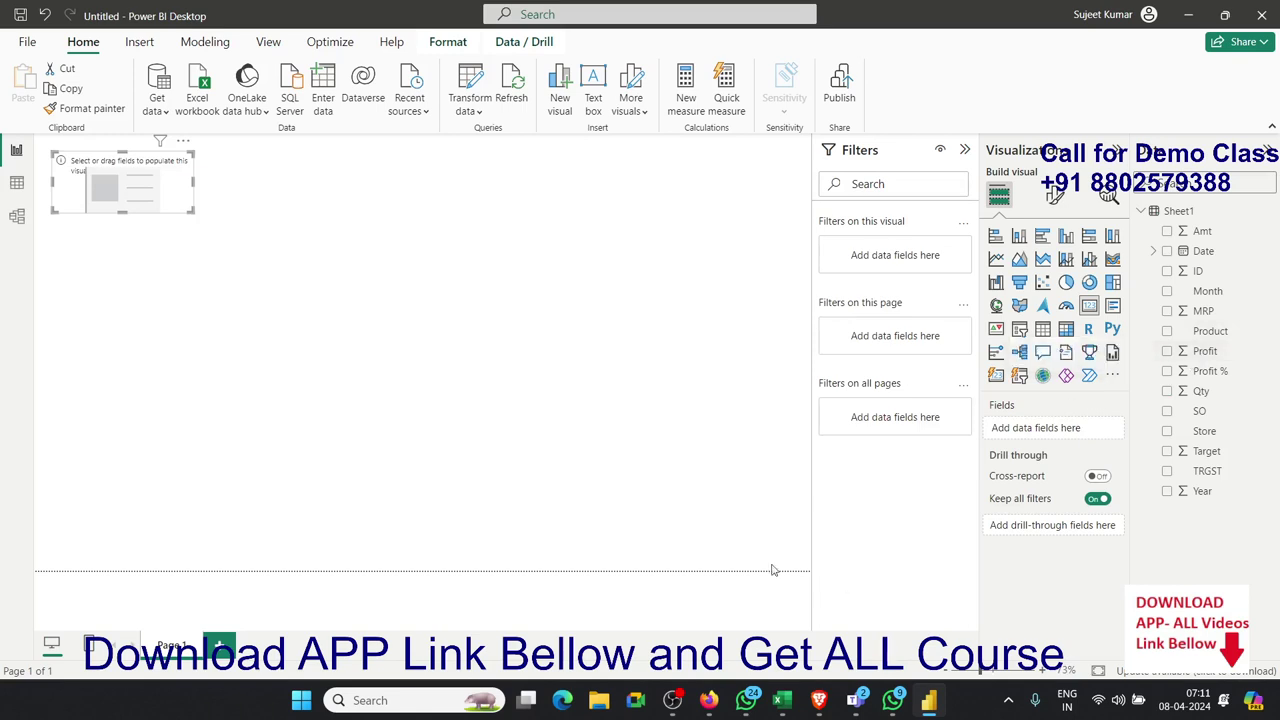
# Step: Start a new measure named SQL using the CALCULATE function
pyautogui.click(686, 97)
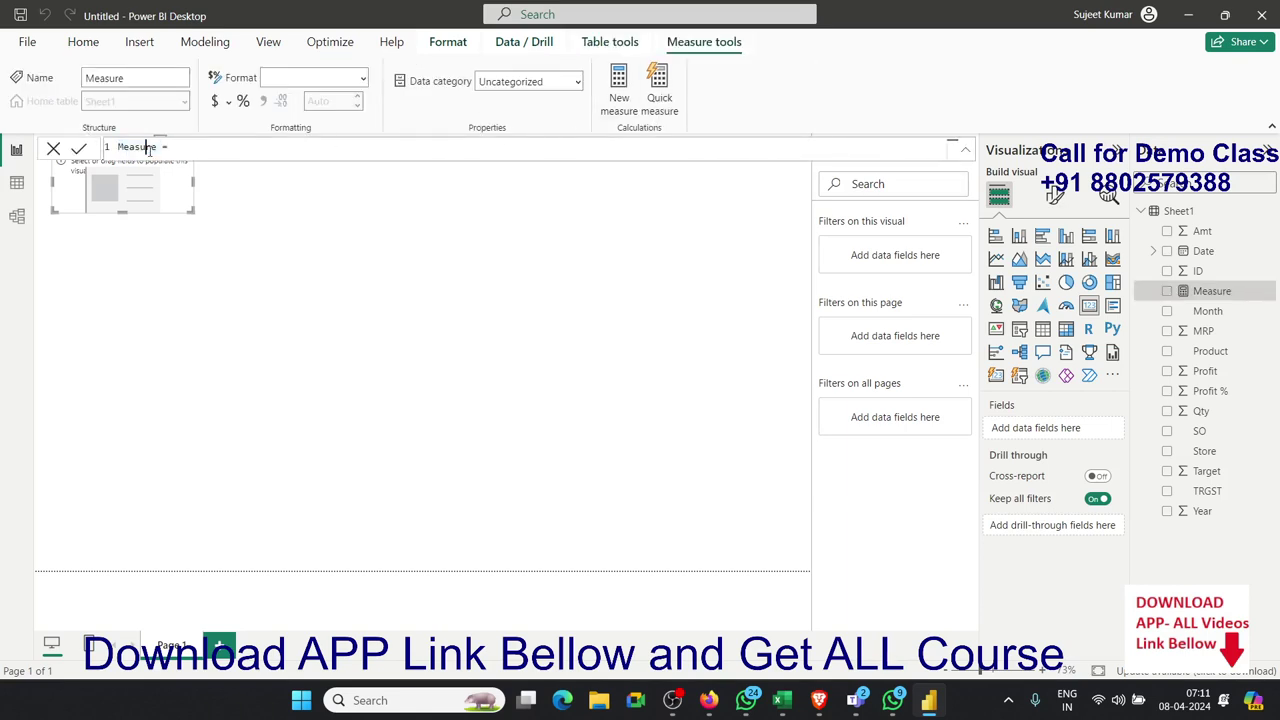
pyautogui.doubleClick(148, 147)
pyautogui.write('WO')
pyautogui.press('BackSpace')
pyautogui.press('BackSpace')
pyautogui.write('SQL')
pyautogui.write(' = cou')
pyautogui.press('BackSpace')
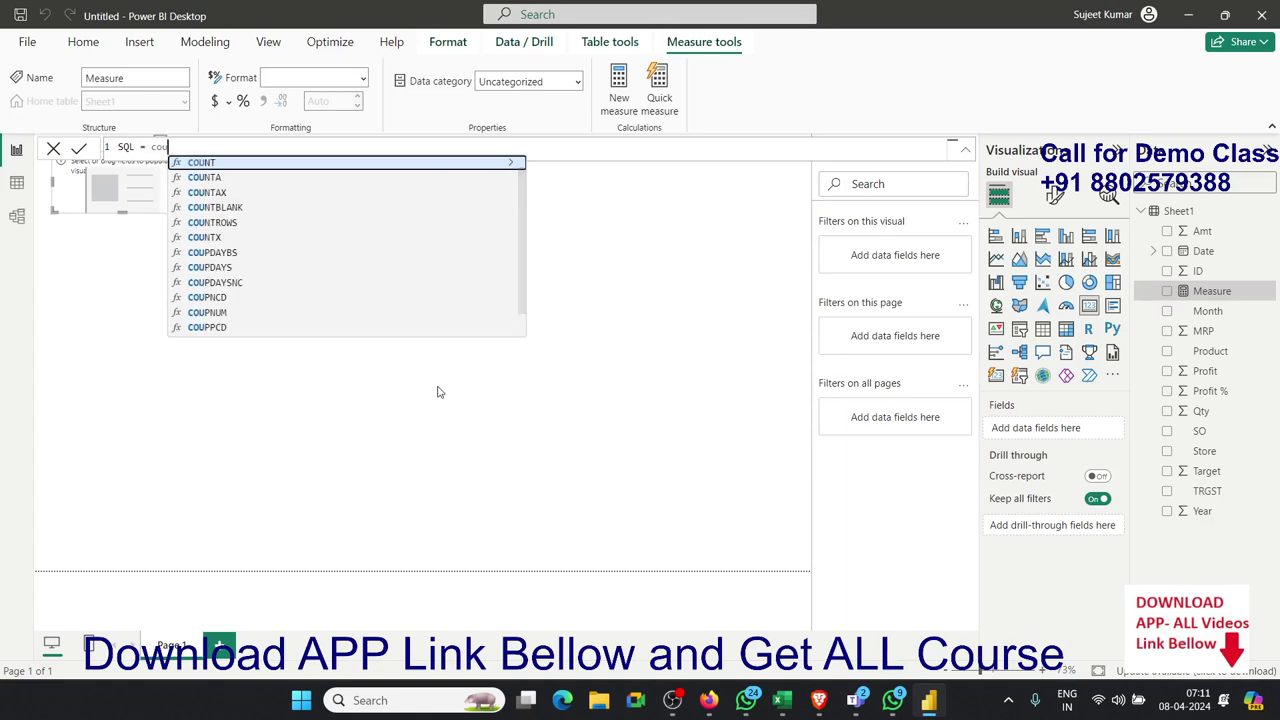
pyautogui.write('l')
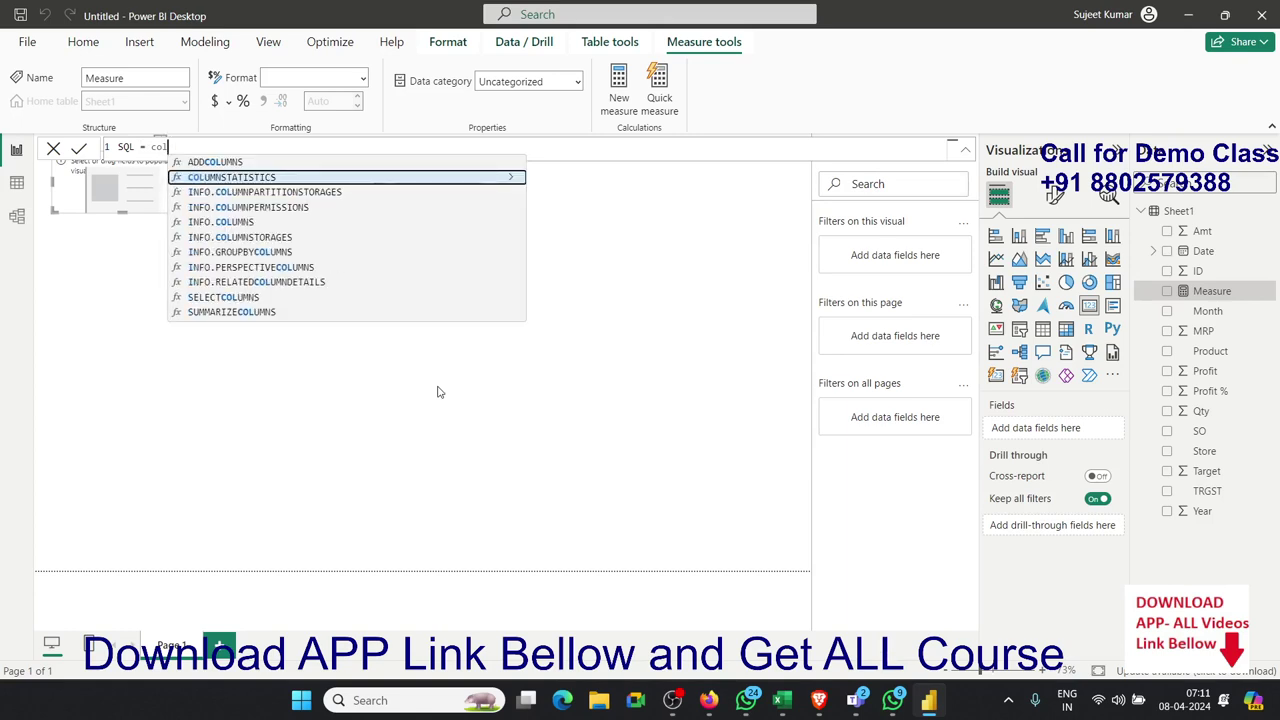
pyautogui.press('BackSpace')
pyautogui.press('BackSpace')
pyautogui.write('al')
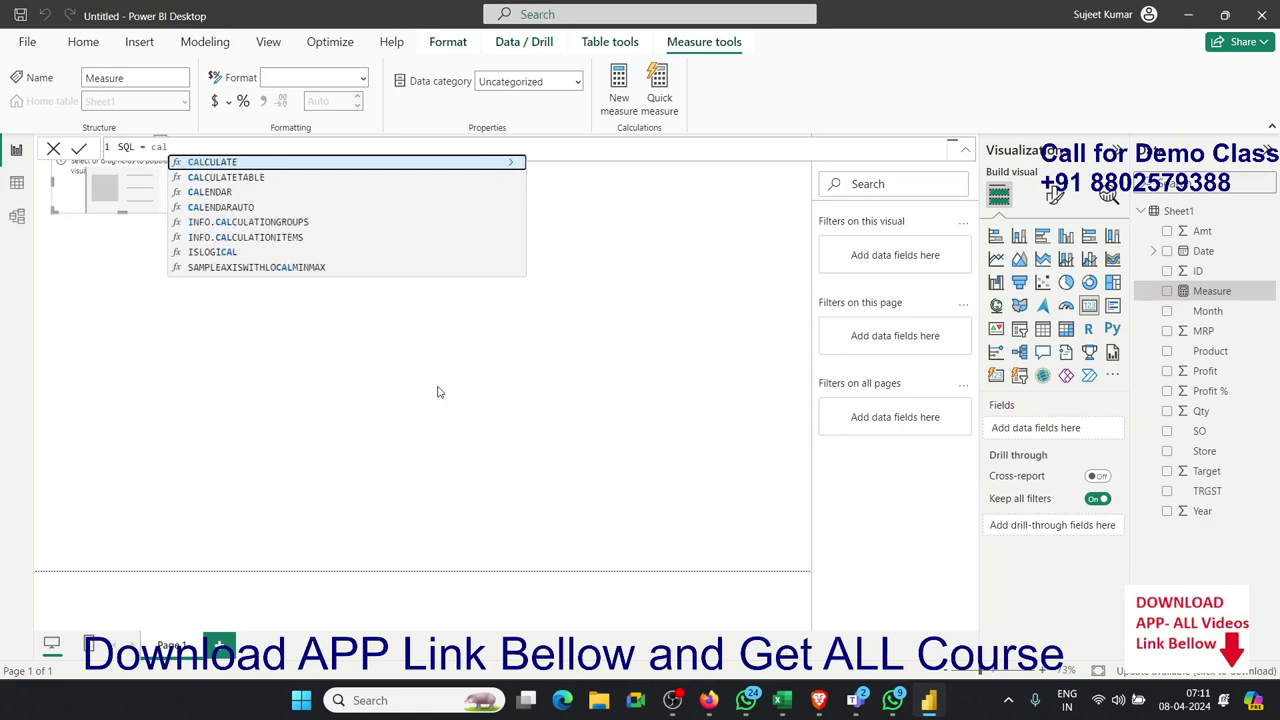
pyautogui.press('Tab')
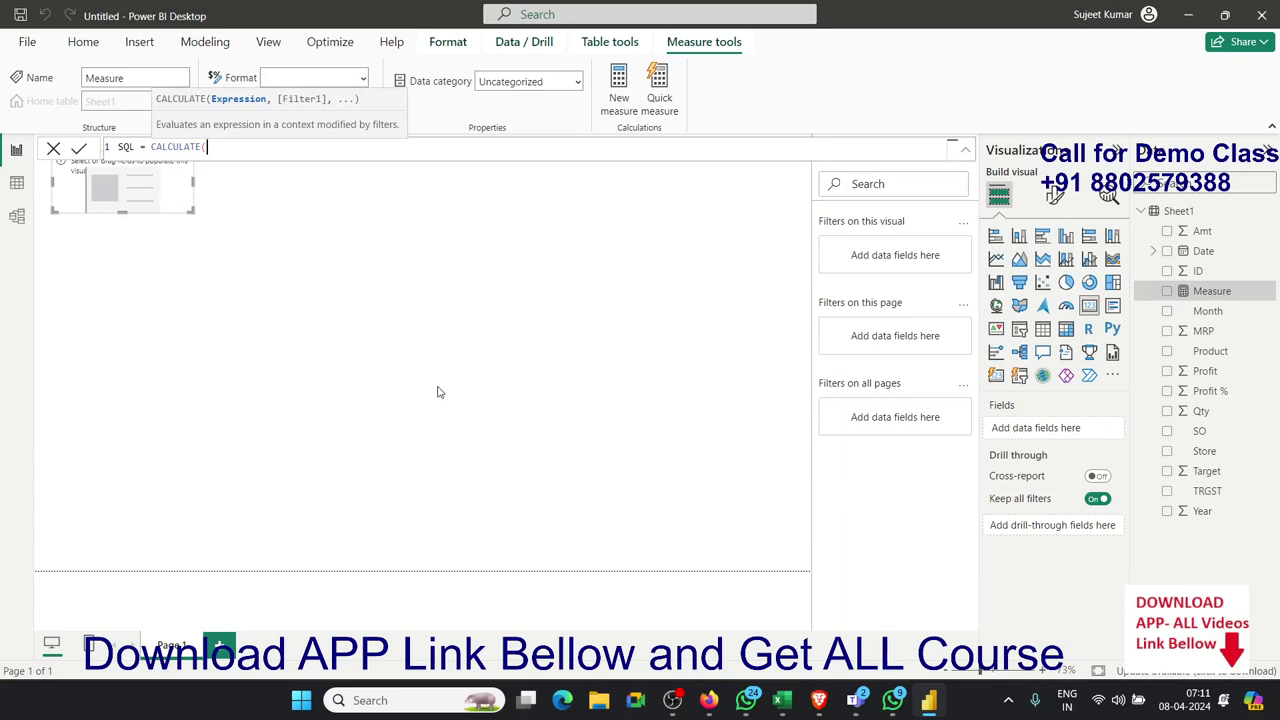
# Step: Finish SQL as CALCULATE(SUM(Sheet1[Qty]),Sheet1[Product]="SQL"), commit it, and drag it onto the card
pyautogui.write('sum(')
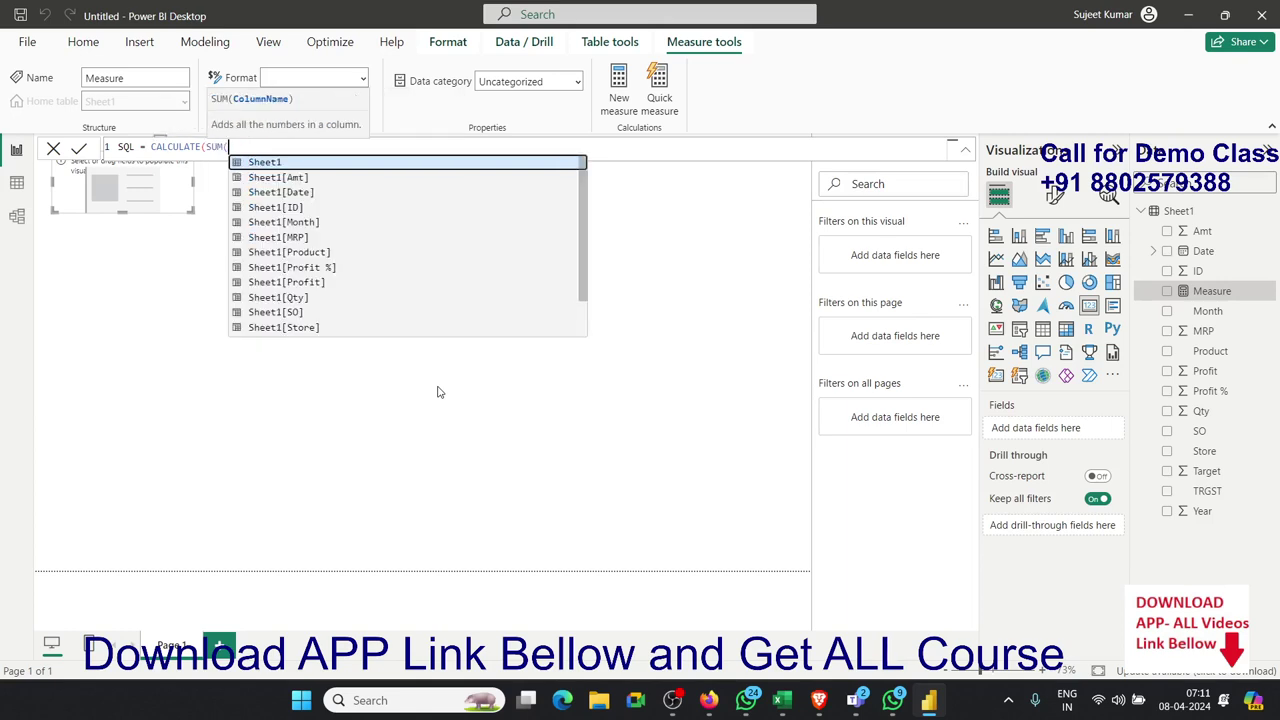
pyautogui.press('Down')
pyautogui.press('Down')
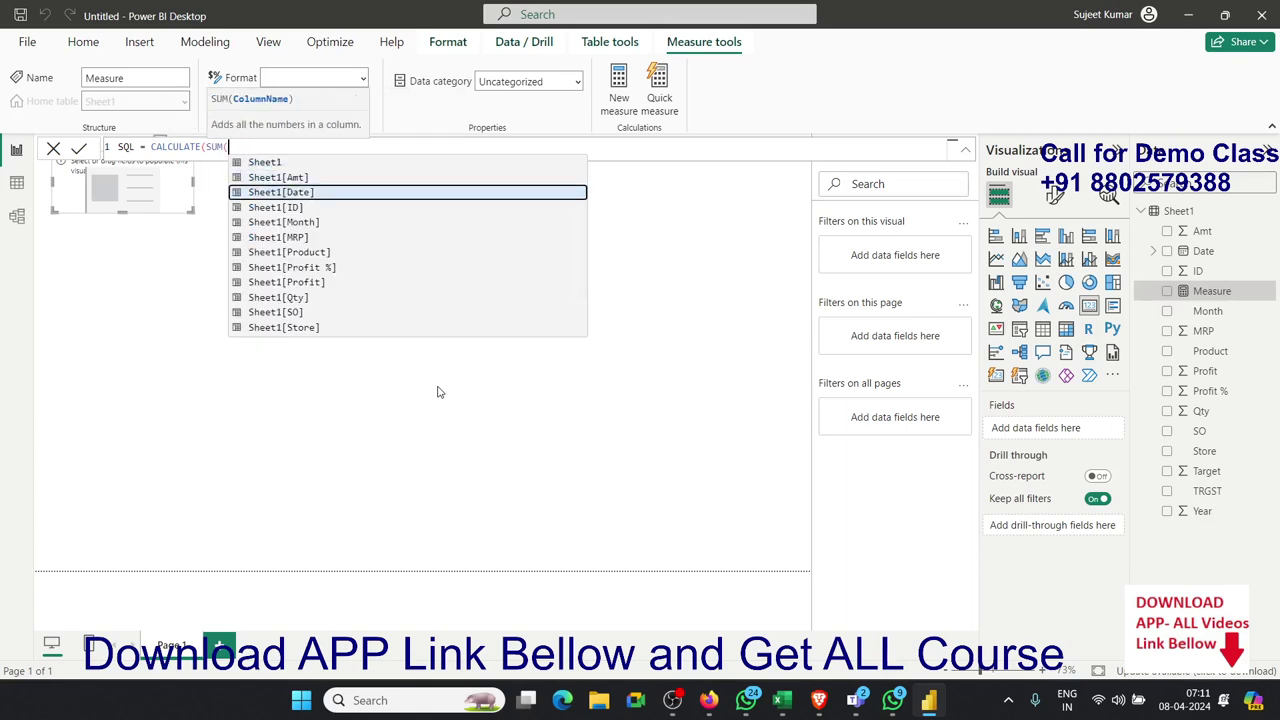
pyautogui.press('Down')
pyautogui.press('Down')
pyautogui.press('Down')
pyautogui.press('Down')
pyautogui.press('Down')
pyautogui.press('Down')
pyautogui.press('Down')
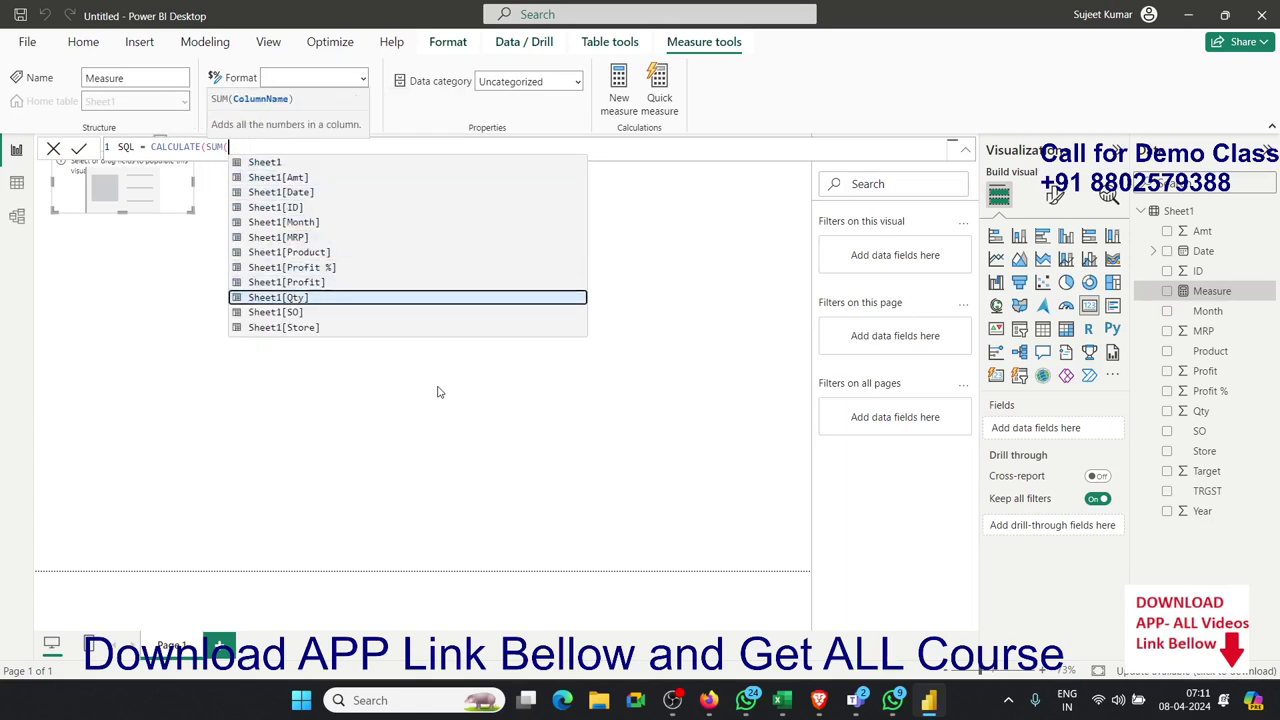
pyautogui.press('Tab')
pyautogui.write(')')
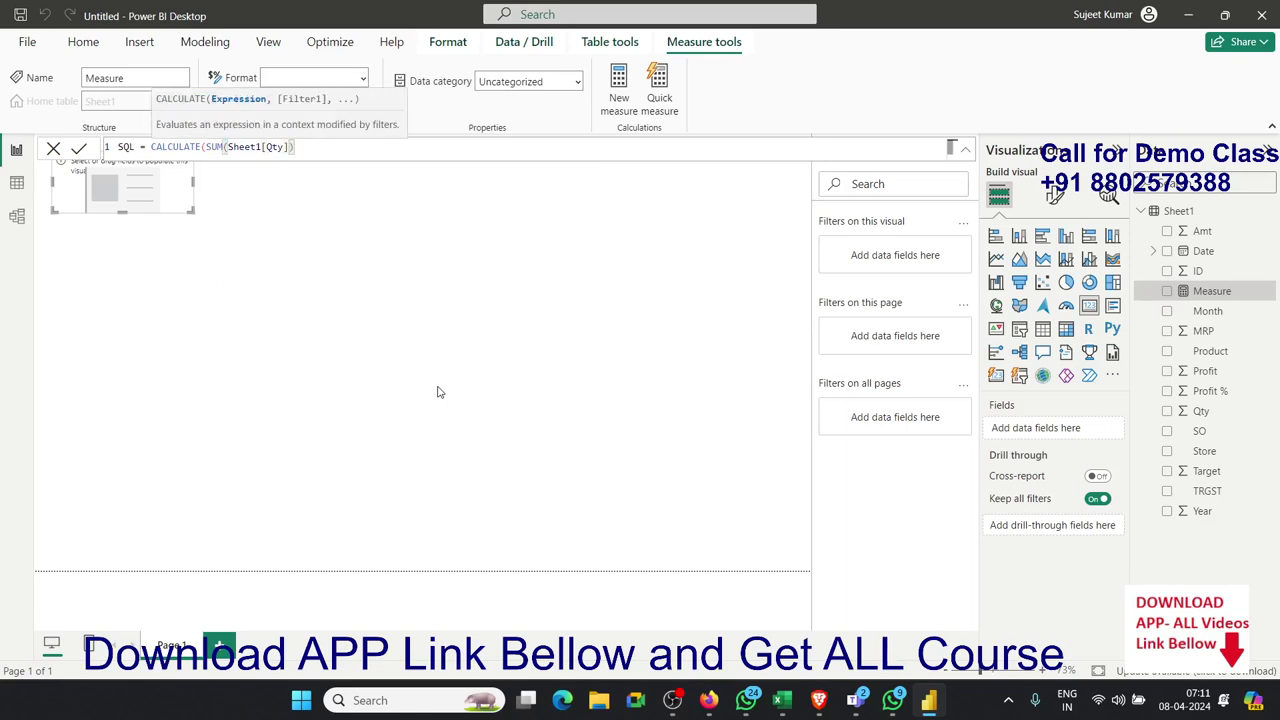
pyautogui.write(',')
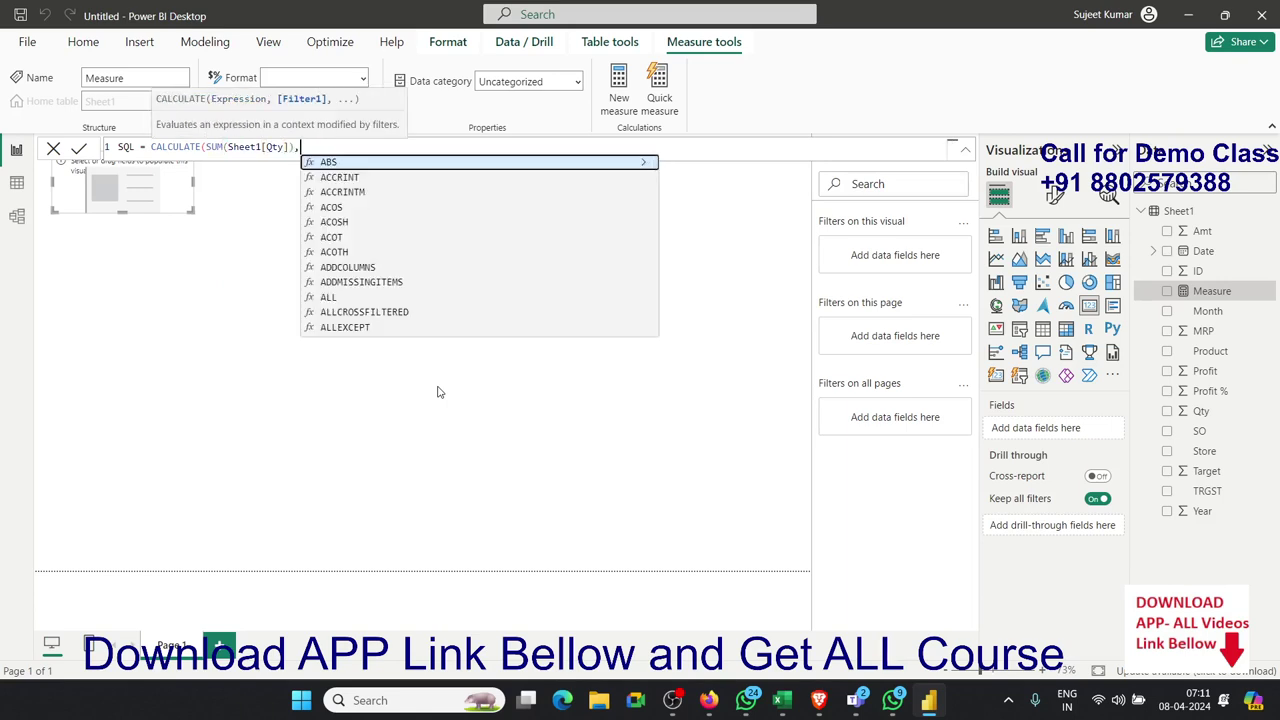
pyautogui.write('pro')
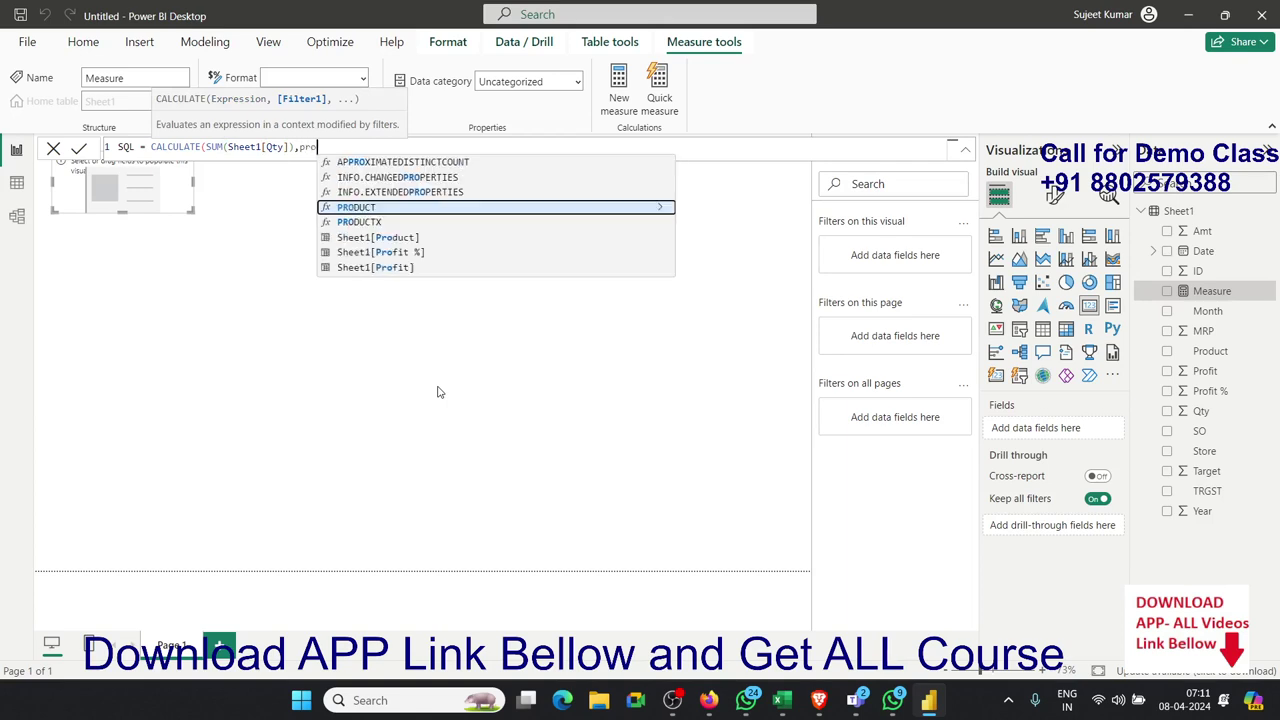
pyautogui.press('Tab')
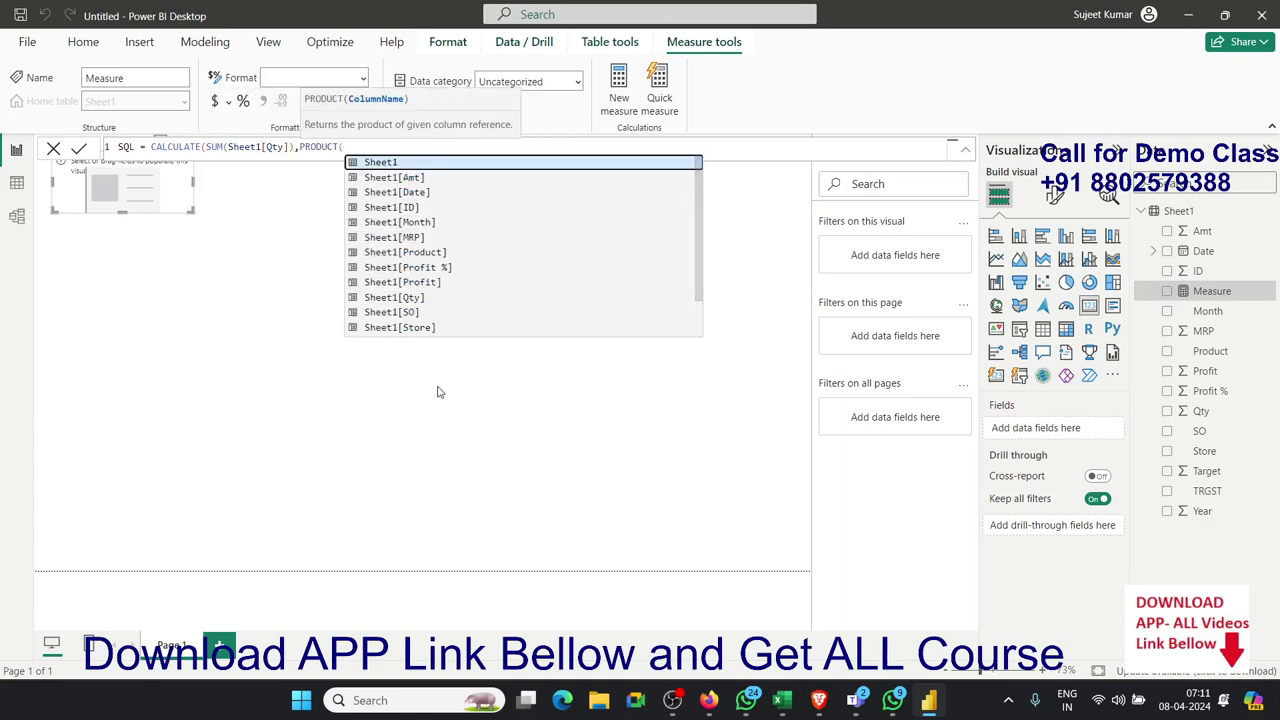
pyautogui.press('BackSpace')
pyautogui.press('BackSpace')
pyautogui.press('BackSpace')
pyautogui.press('Down')
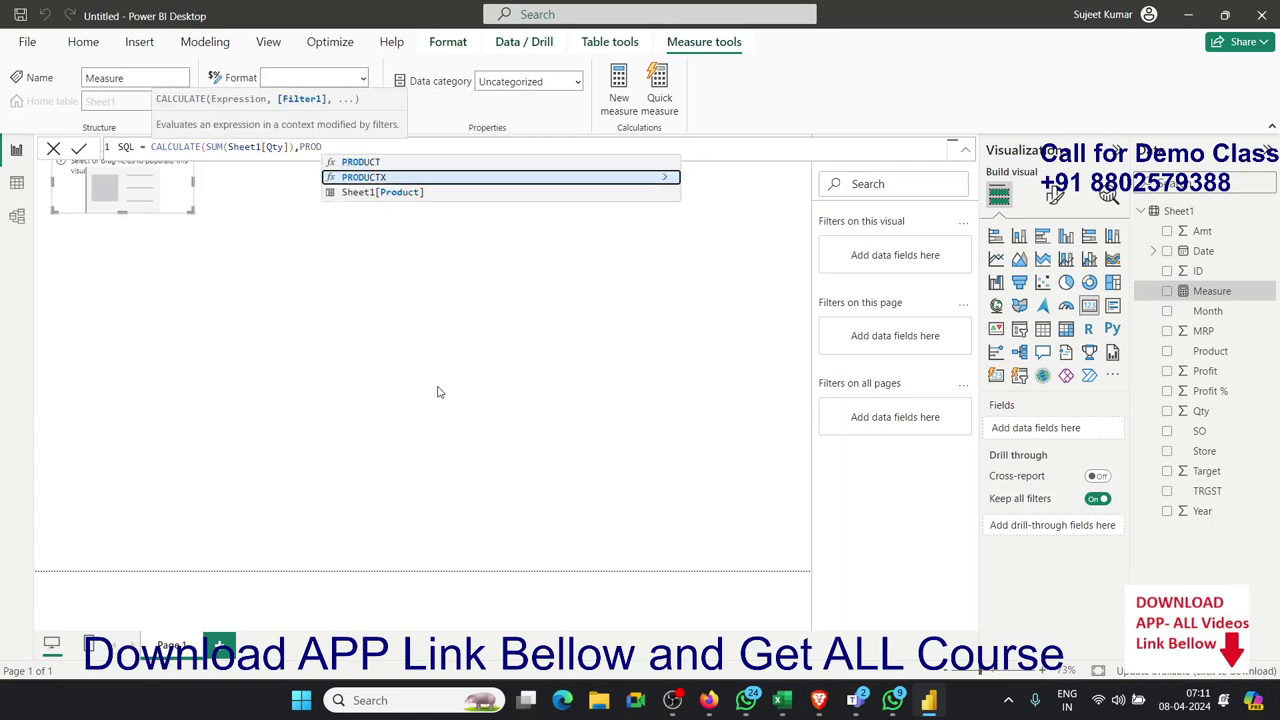
pyautogui.press('Down')
pyautogui.press('Tab')
pyautogui.write('=')
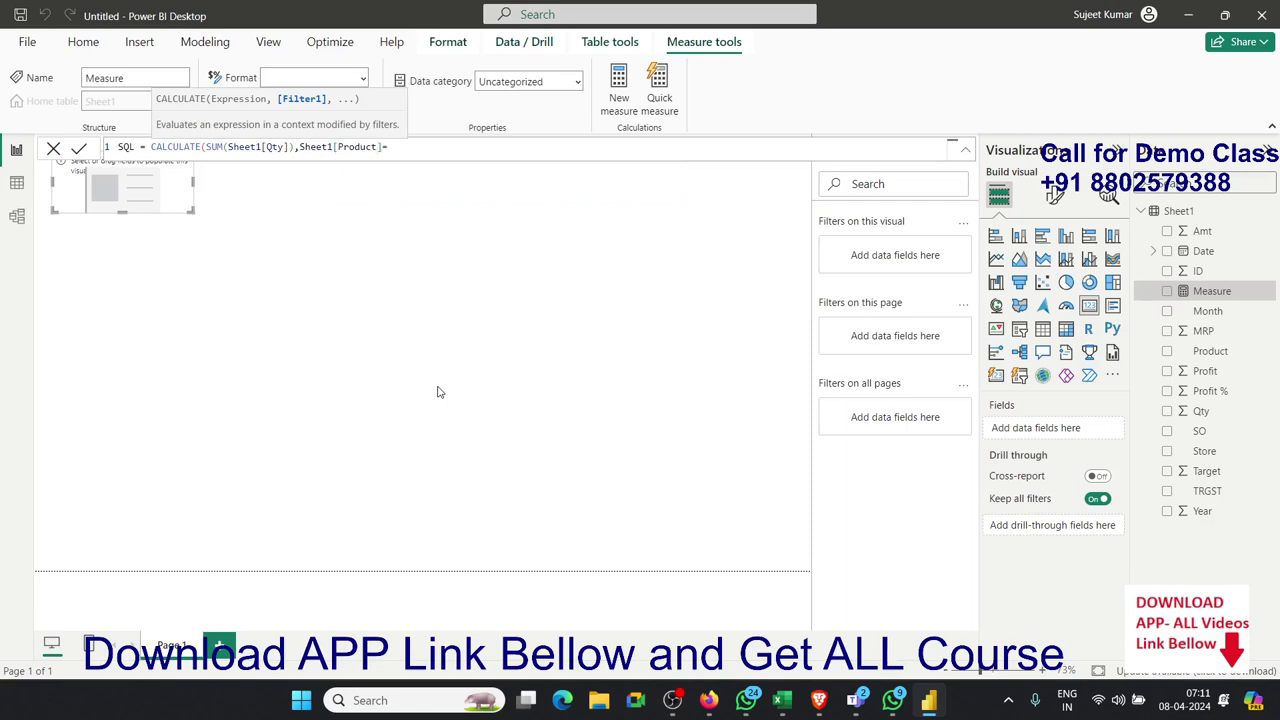
pyautogui.write('"SQL')
pyautogui.write(')')
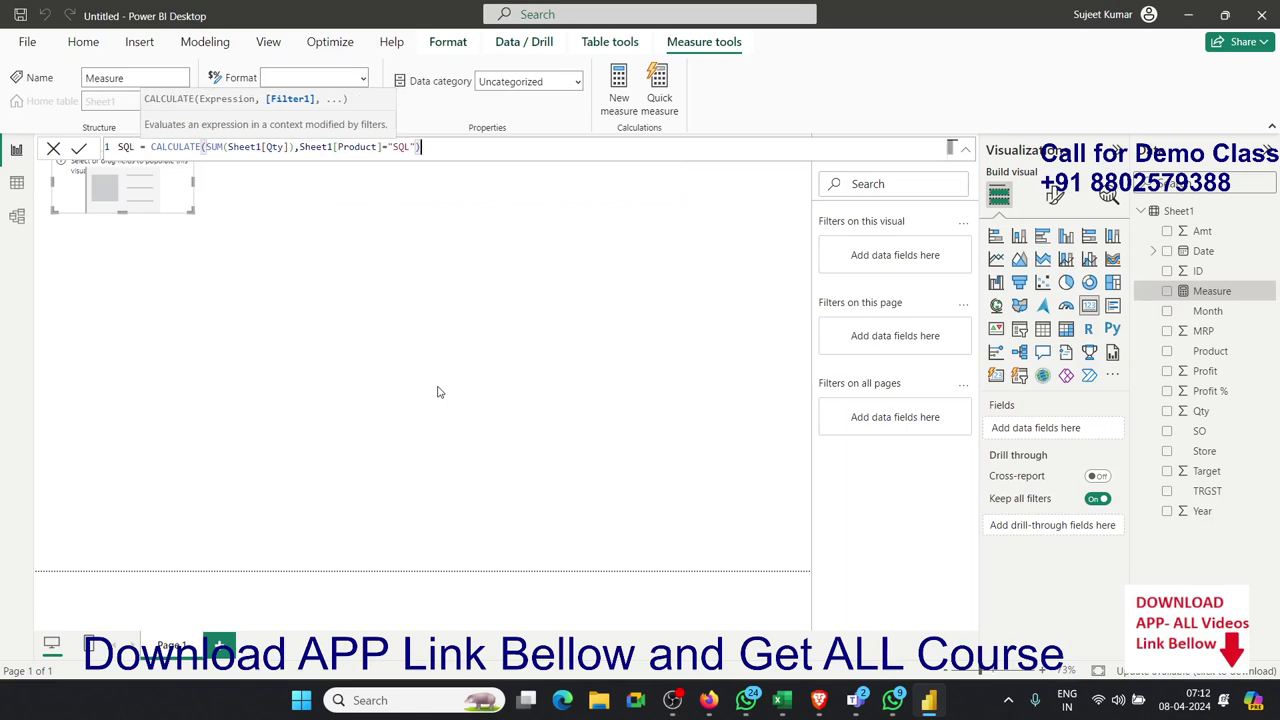
pyautogui.press('Return')
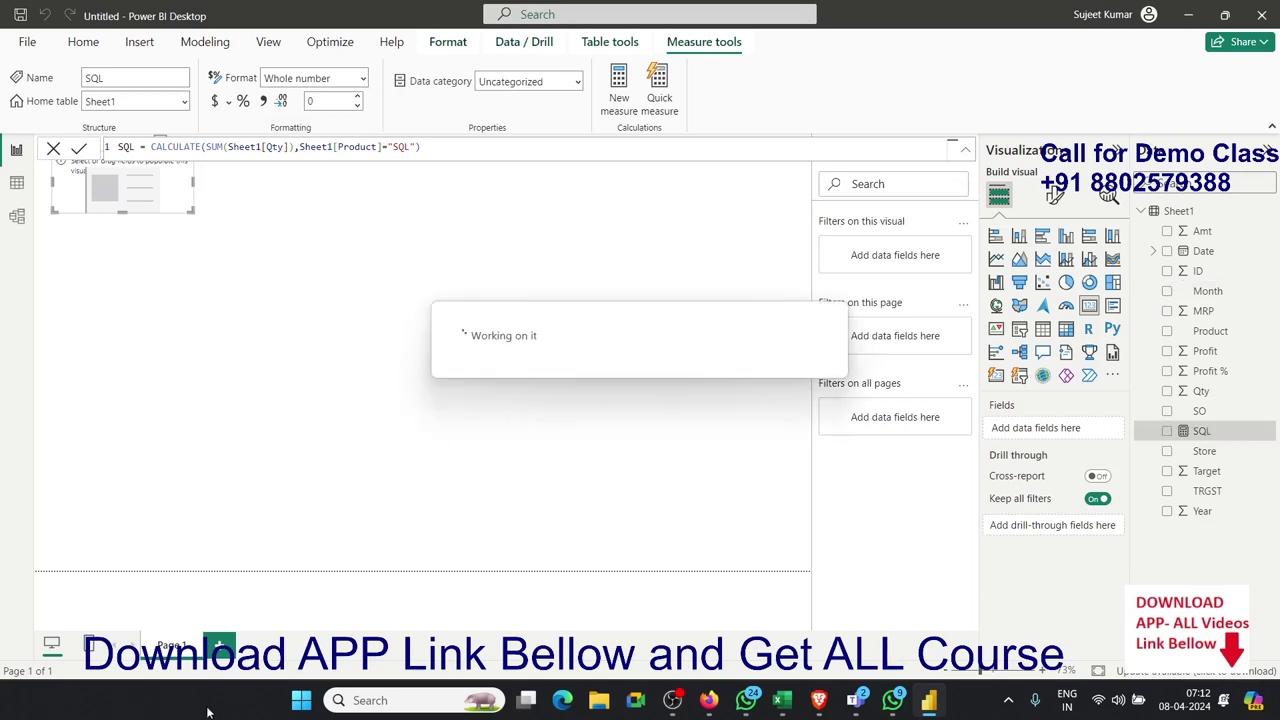
pyautogui.moveTo(1204, 427); pyautogui.dragTo(167, 205)
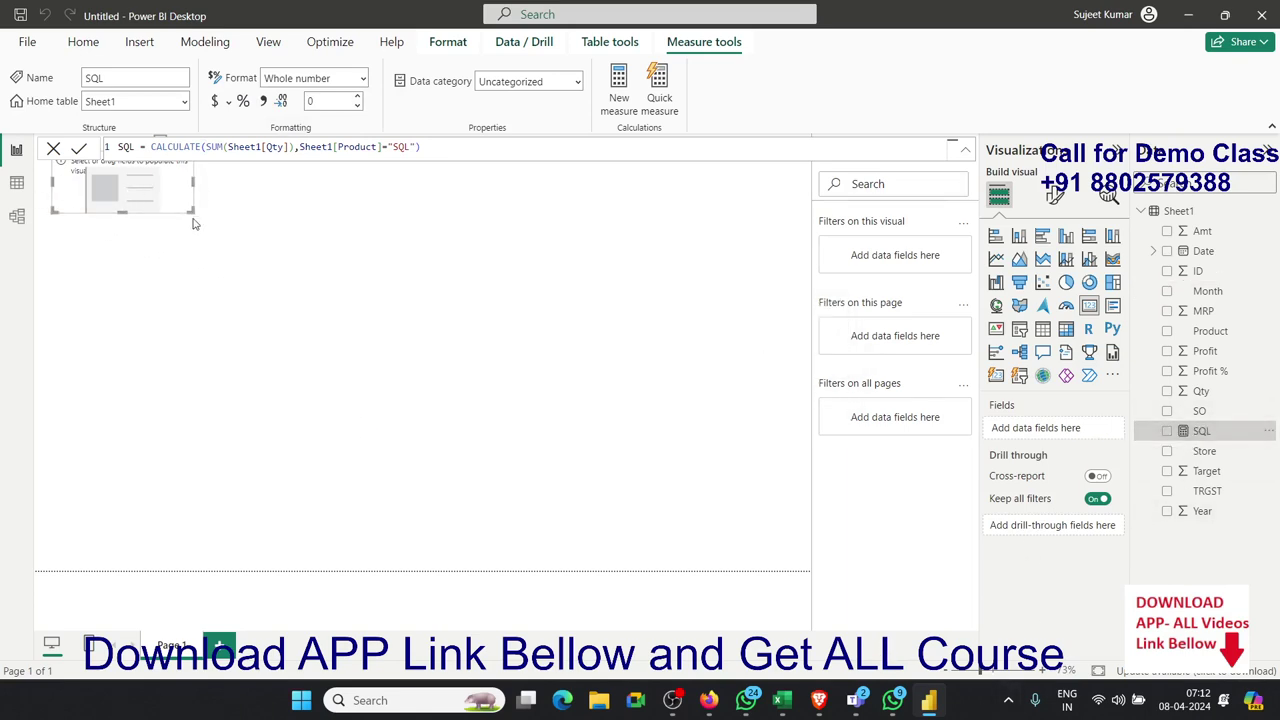
# Step: Show the SQL measure on the card (68K) and select the measure to view its formula
pyautogui.click(397, 250)
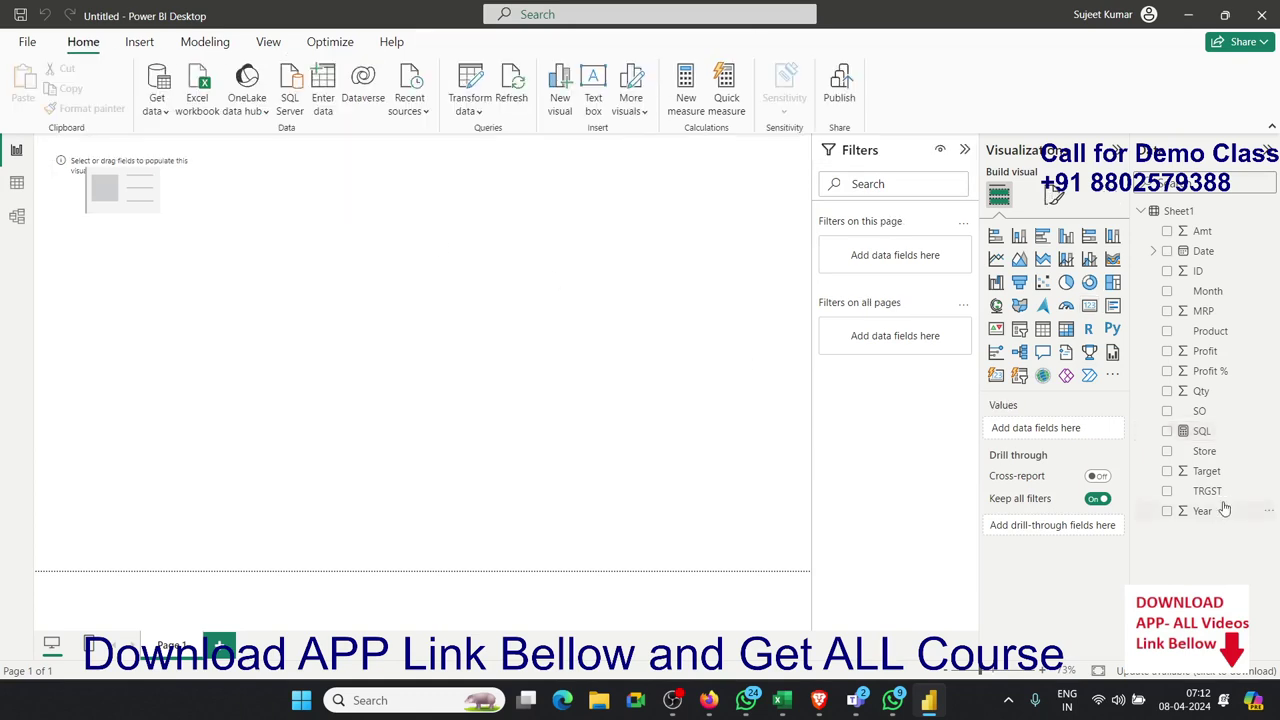
pyautogui.moveTo(1201, 430)
pyautogui.mouseDown()
pyautogui.moveTo(910, 426)
pyautogui.moveTo(150, 190)
pyautogui.mouseUp()
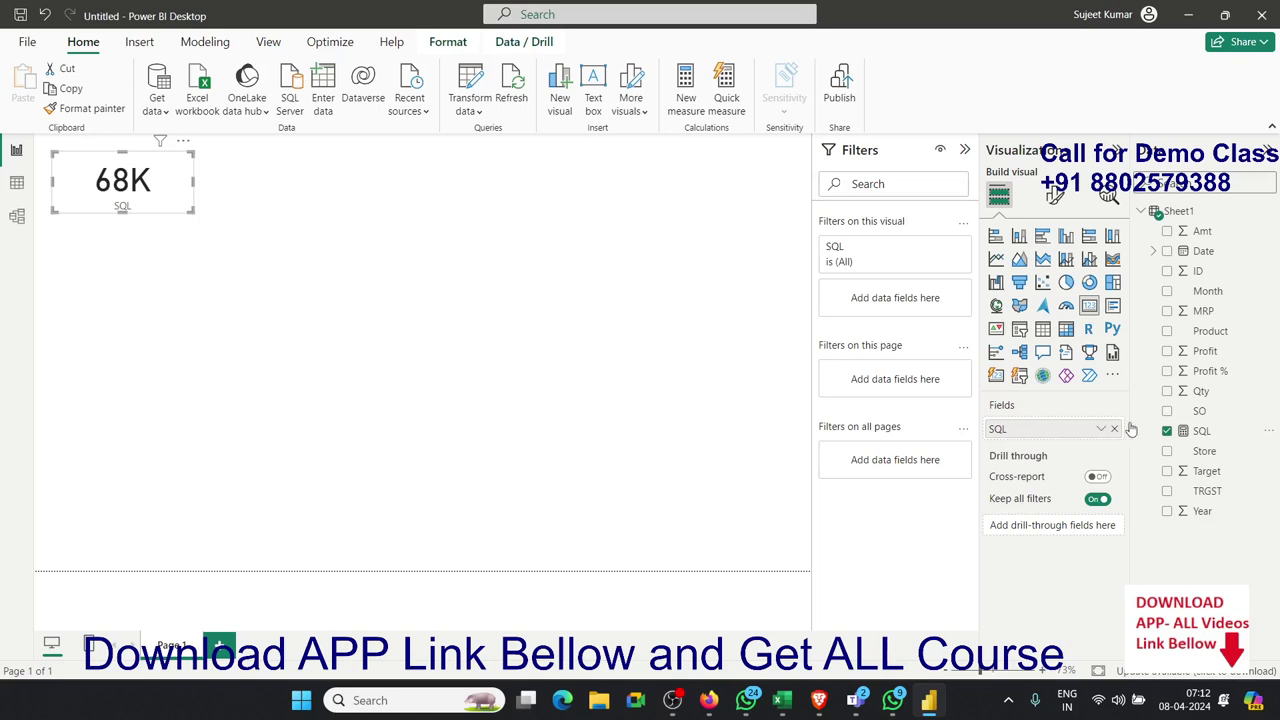
pyautogui.click(1198, 434)
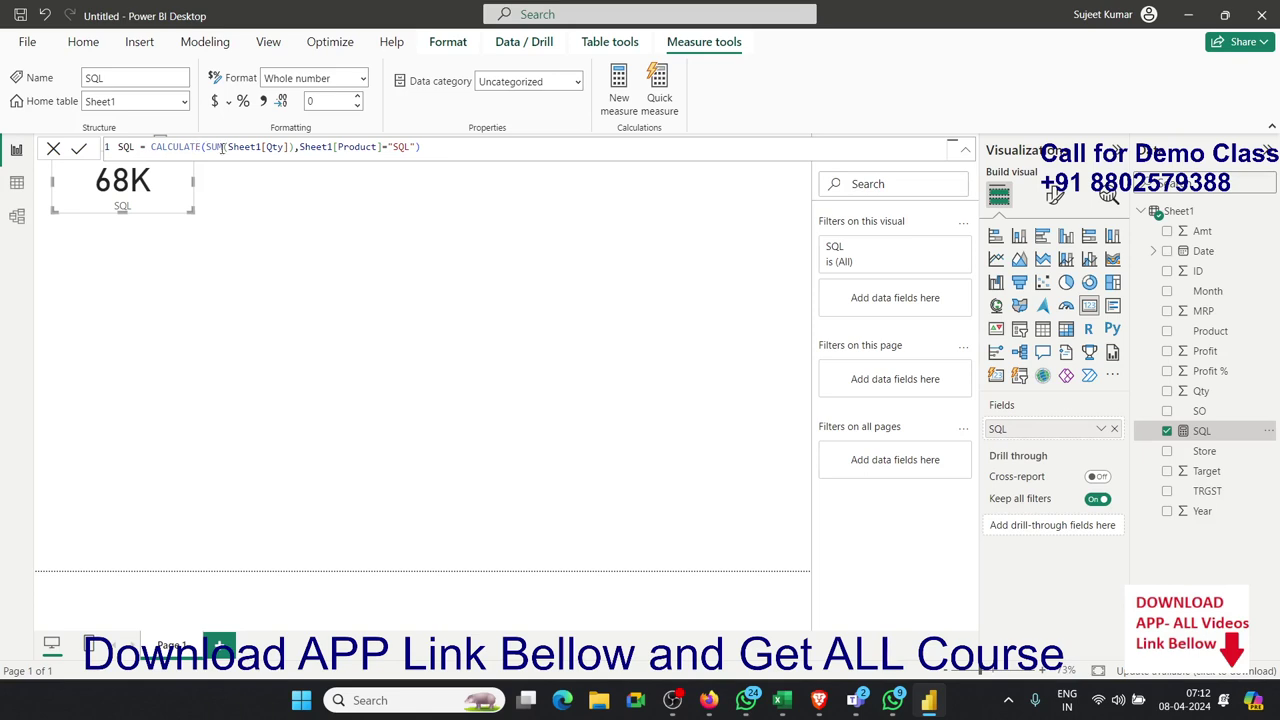
# Step: Try COUNT, then MAX, then MIN in place of SUM in the SQL measure
pyautogui.doubleClick(222, 148)
pyautogui.write('co')
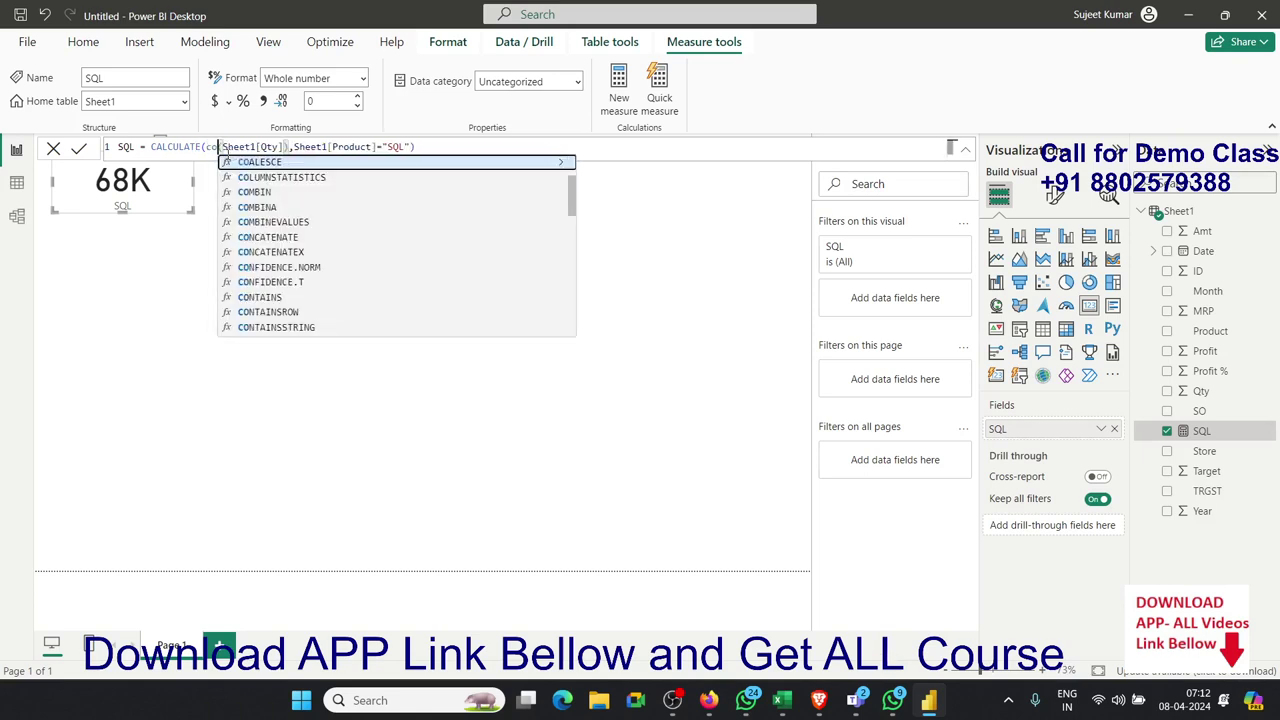
pyautogui.write('unt')
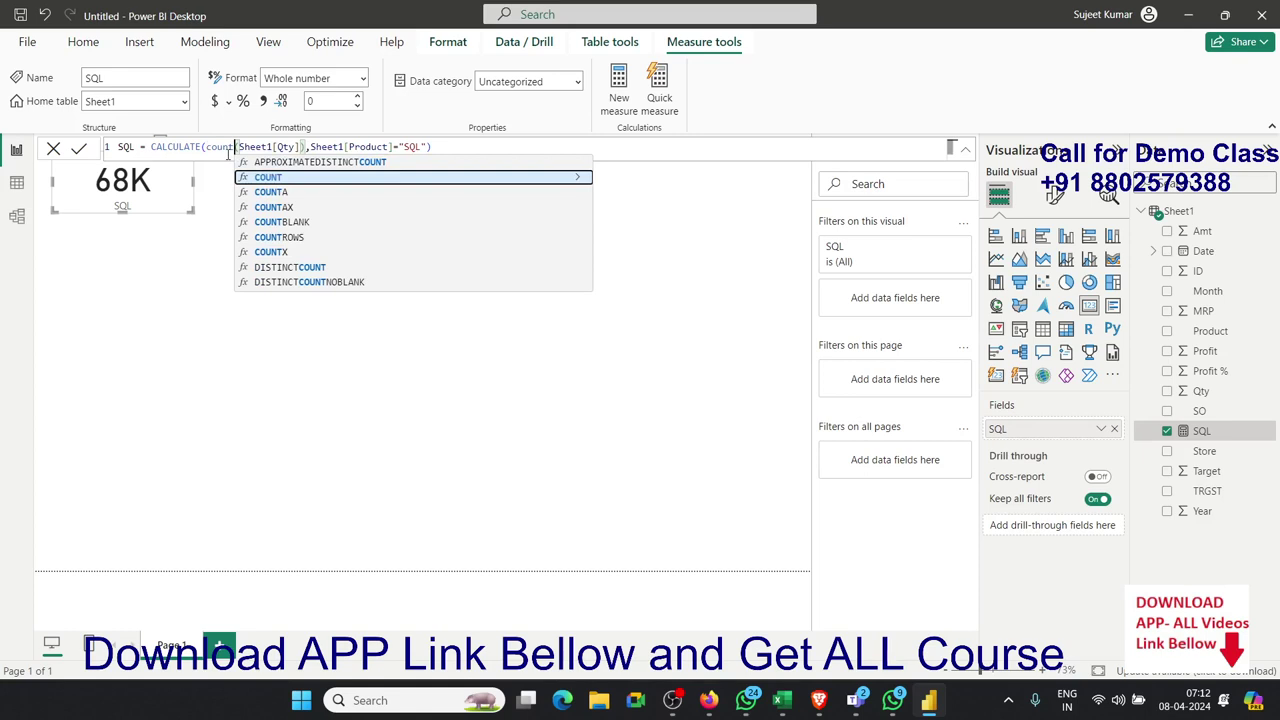
pyautogui.press('Tab')
pyautogui.press('Return')
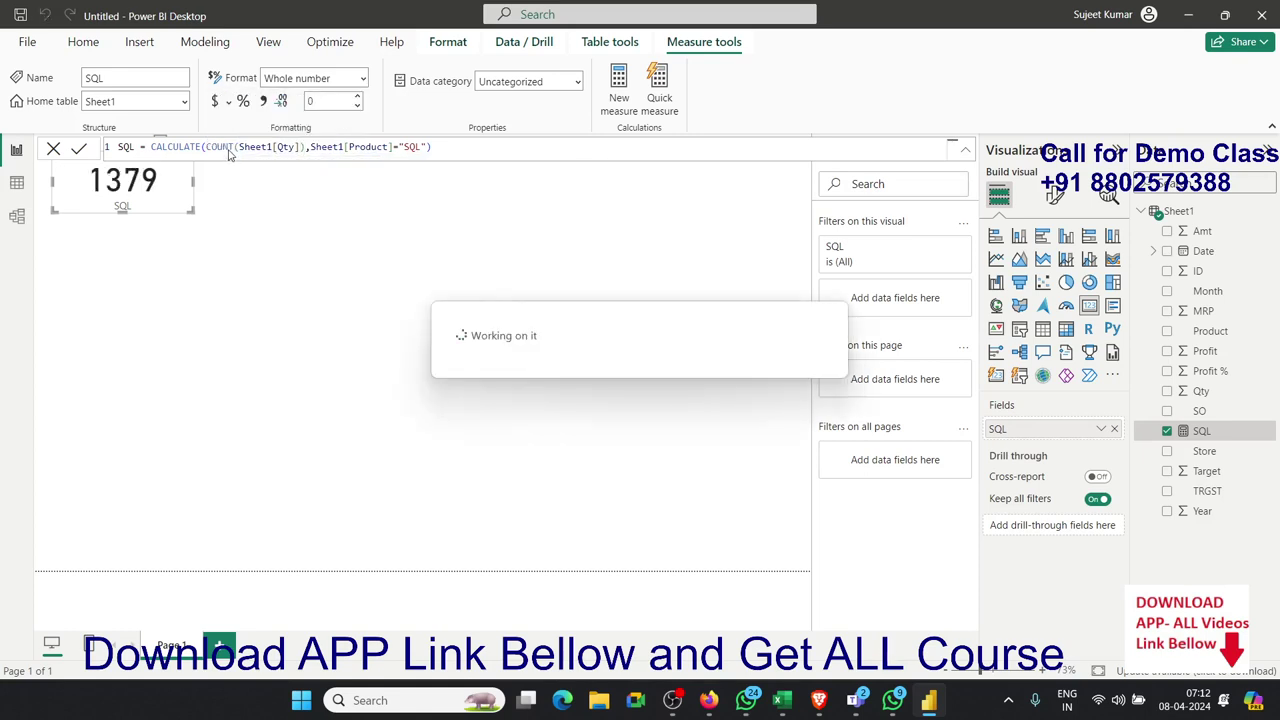
pyautogui.doubleClick(222, 147)
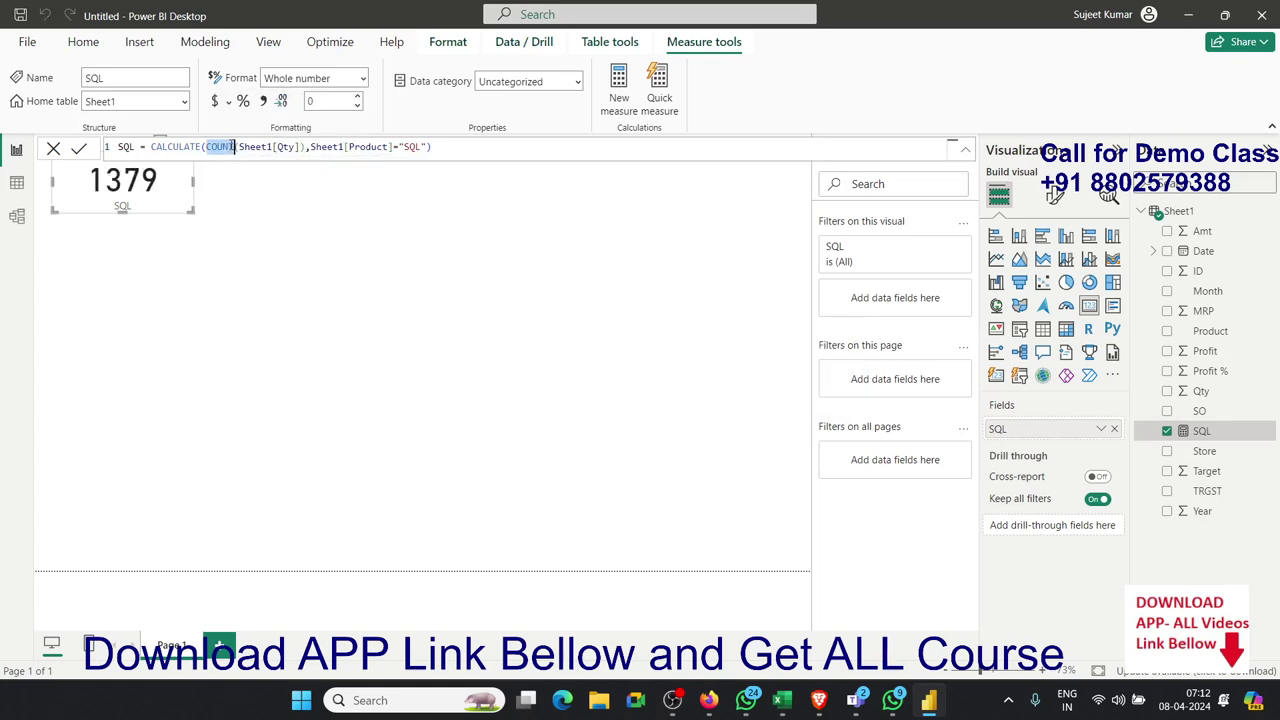
pyautogui.write('max')
pyautogui.press('Tab')
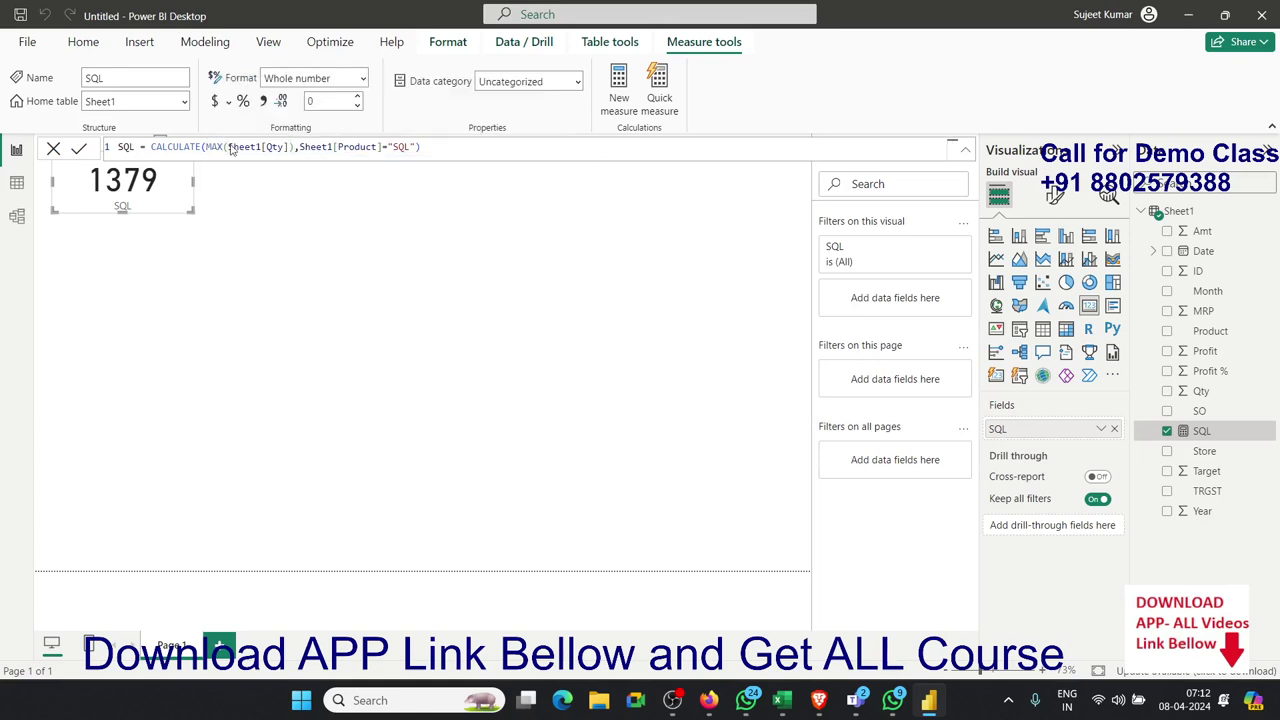
pyautogui.press('Return')
pyautogui.doubleClick(214, 147)
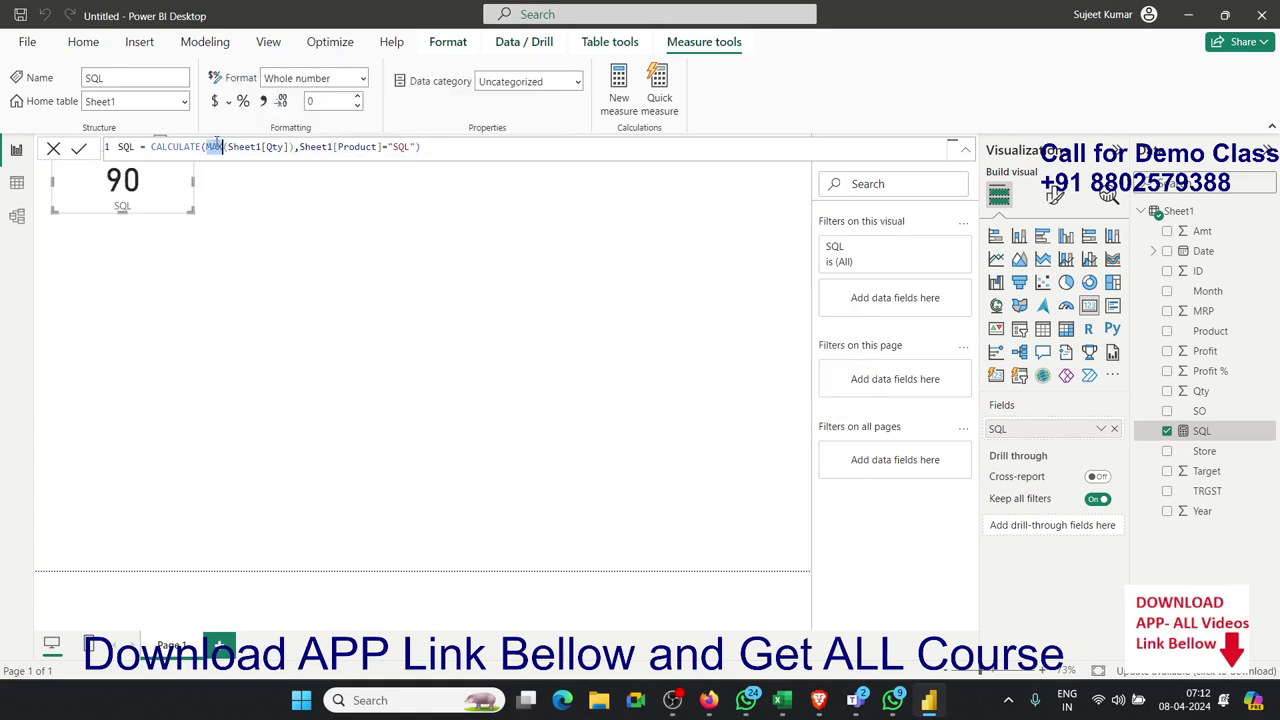
pyautogui.write('min')
pyautogui.press('Tab')
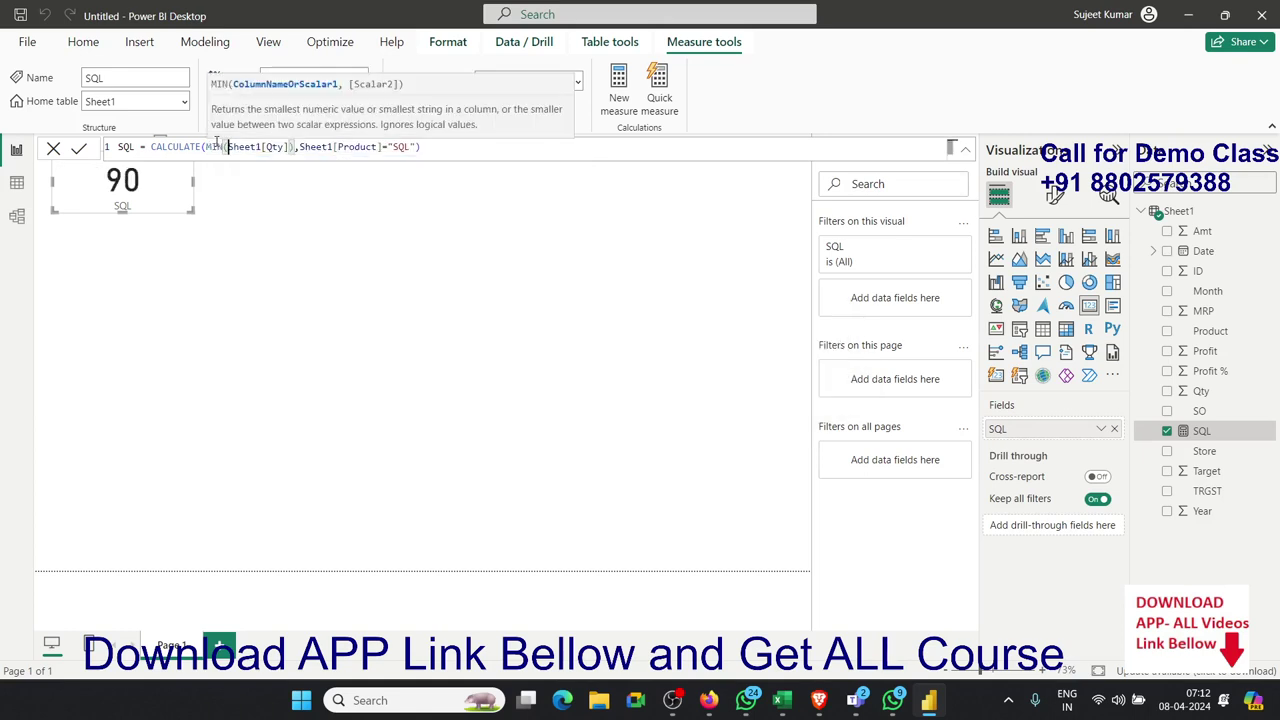
pyautogui.press('Return')
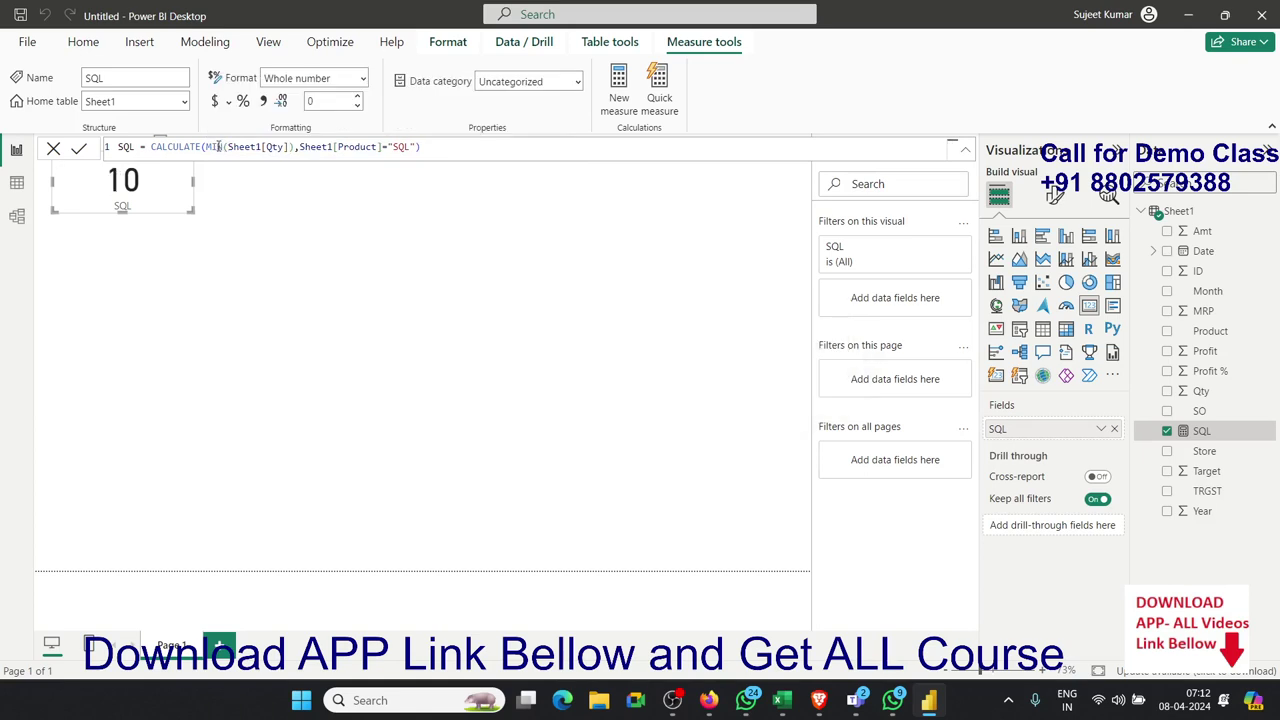
# Step: Change the SQL measure to AVERAGE of Sheet1[Qty] so the card reads 49.01, then view the Sheet1 table
pyautogui.write('a')
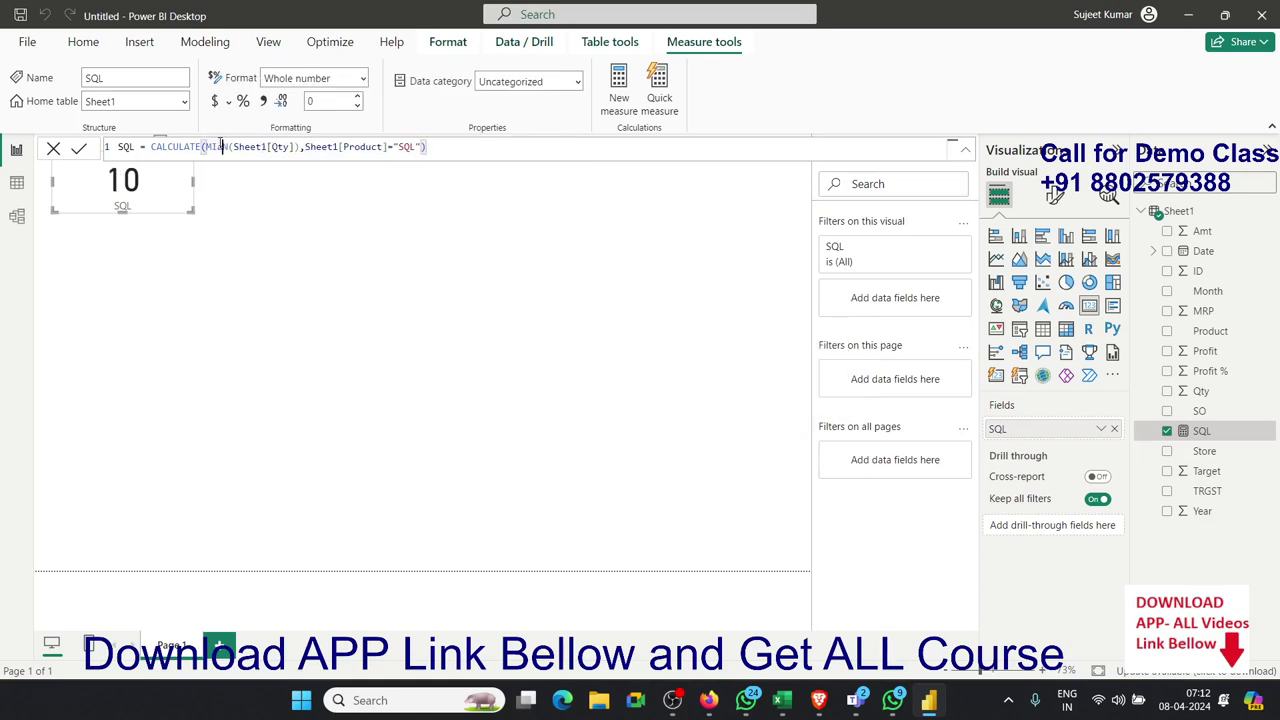
pyautogui.write('v')
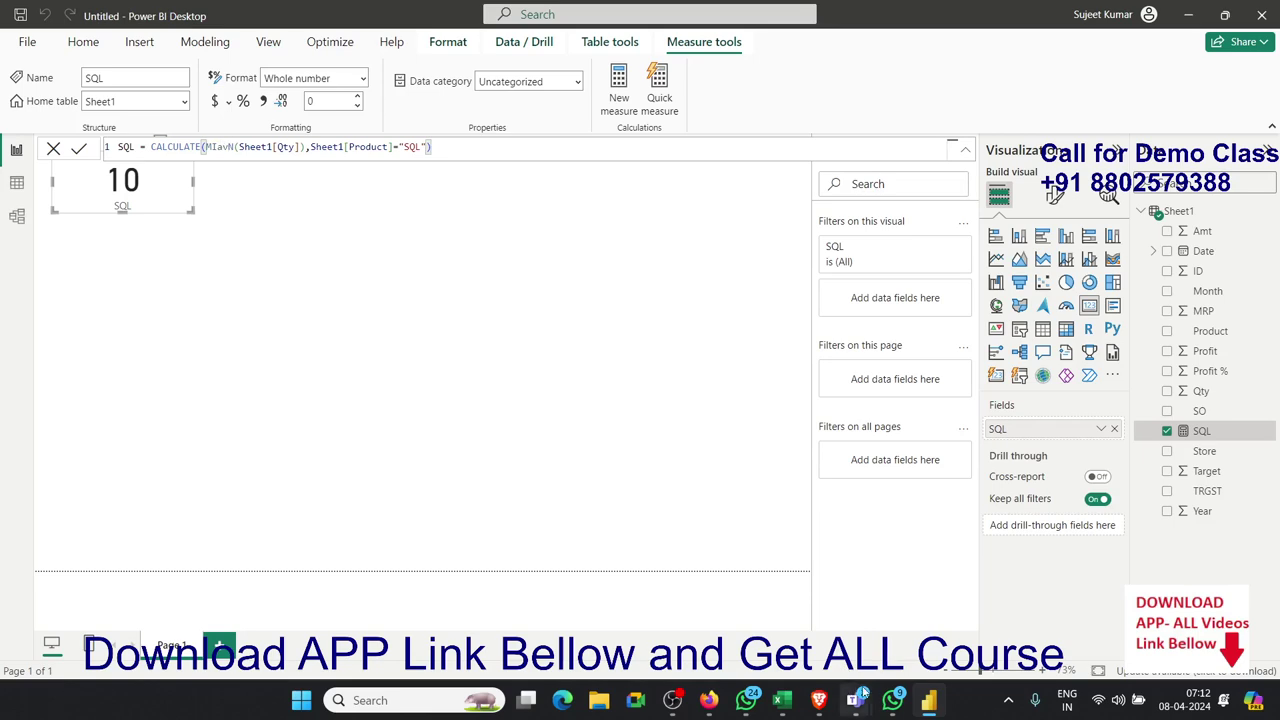
pyautogui.moveTo(855, 700)
pyautogui.click(877, 615)
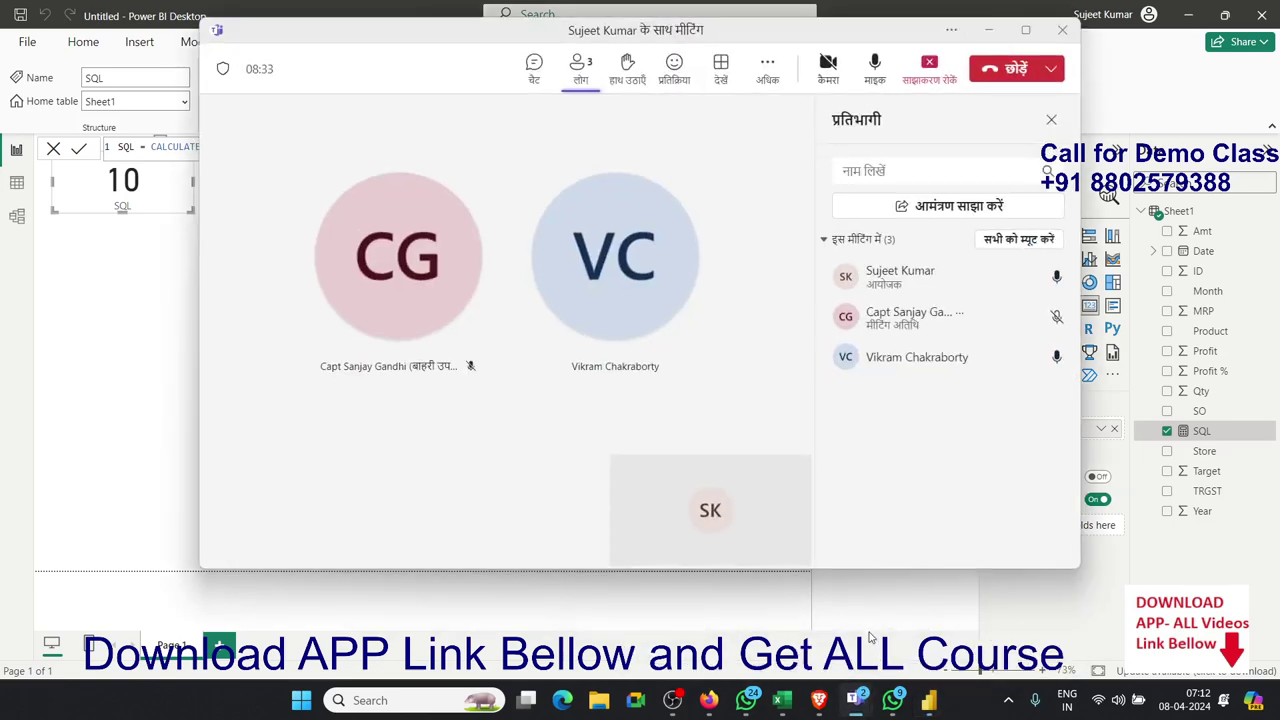
pyautogui.click(144, 400)
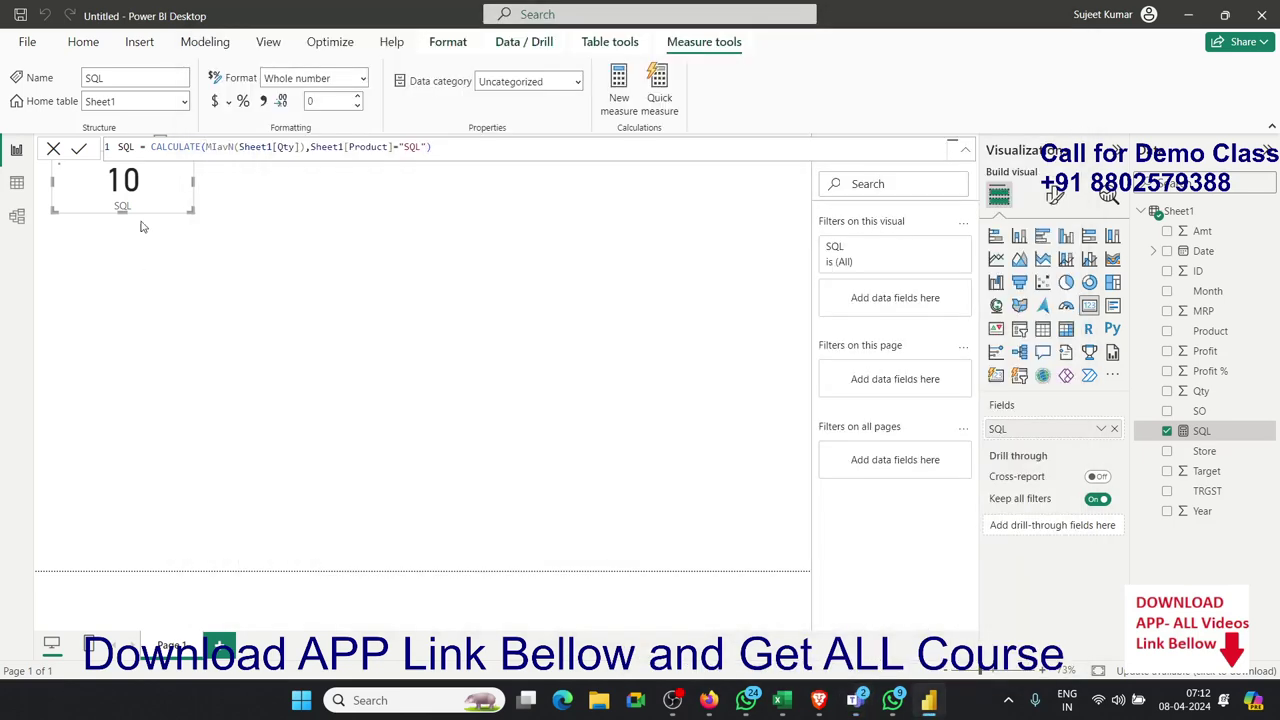
pyautogui.doubleClick(223, 147)
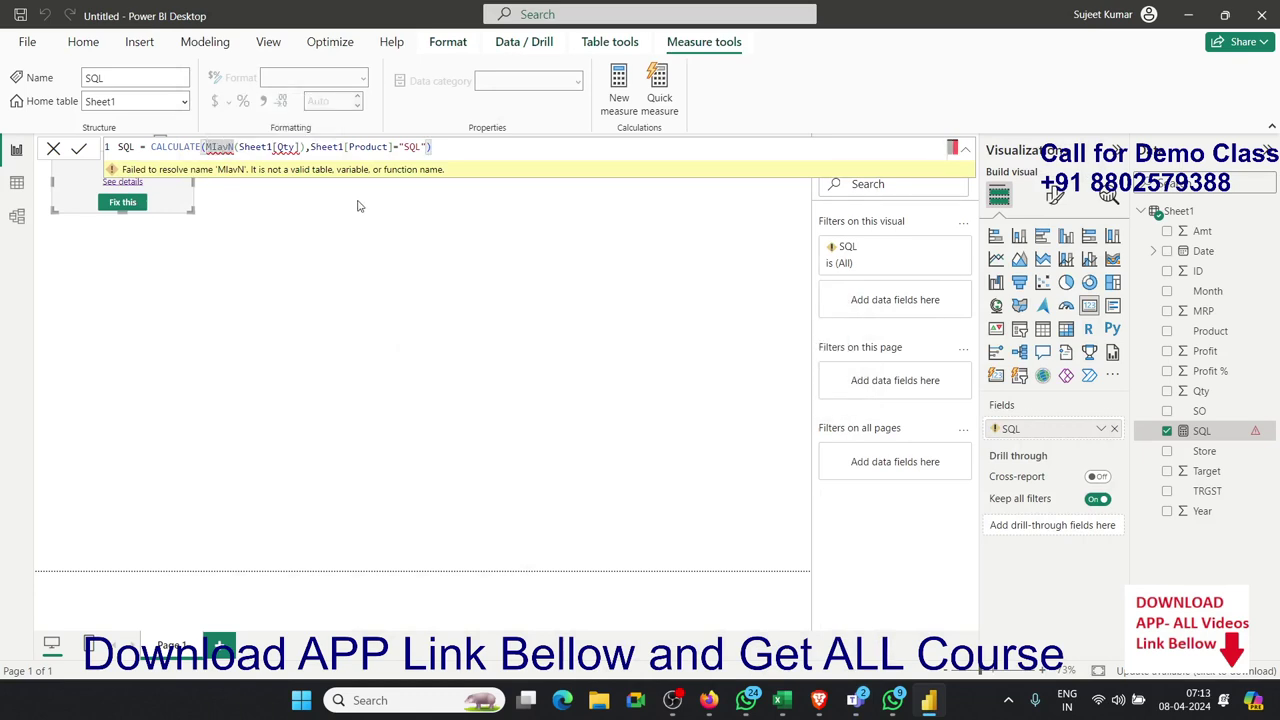
pyautogui.press('BackSpace')
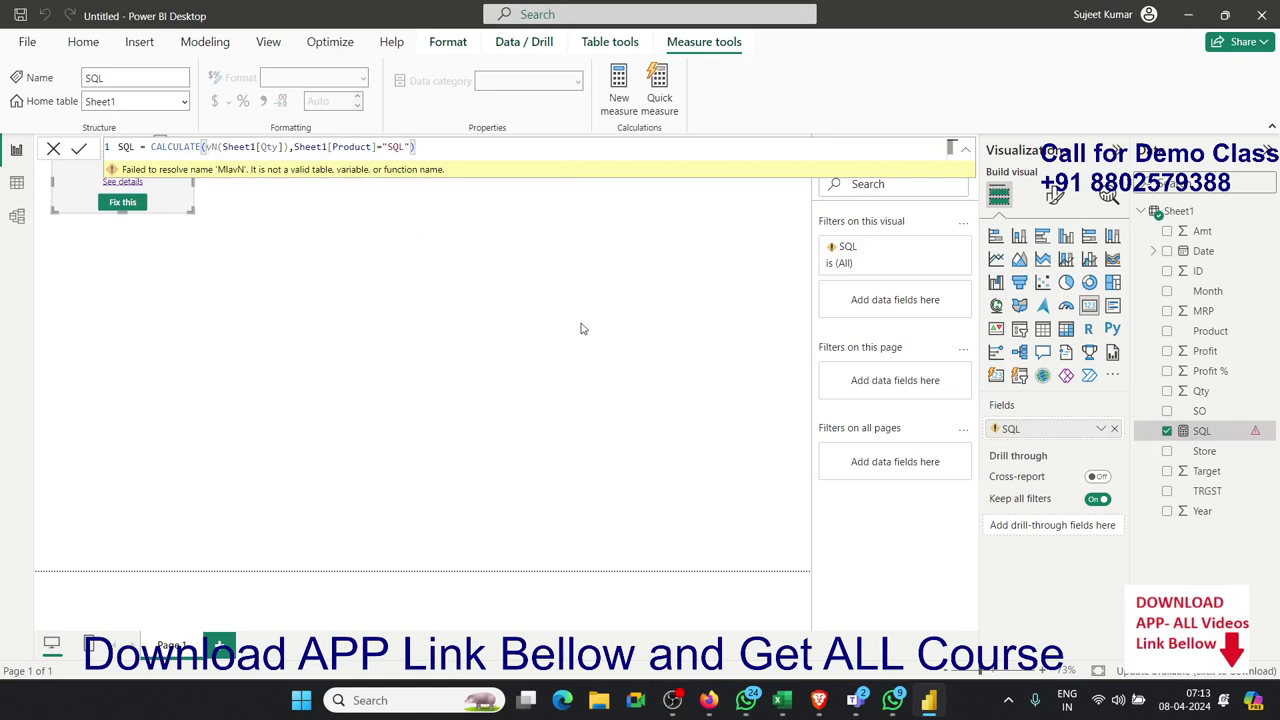
pyautogui.press('Delete')
pyautogui.press('Delete')
pyautogui.press('Delete')
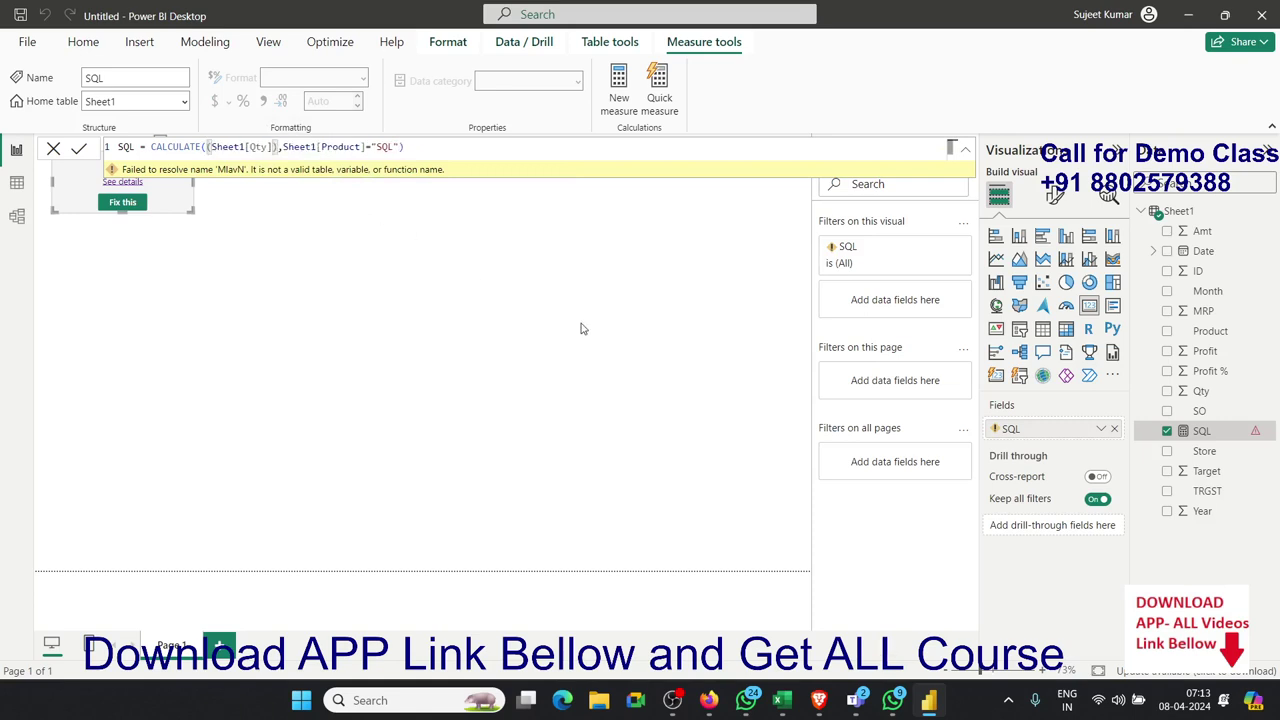
pyautogui.write('av')
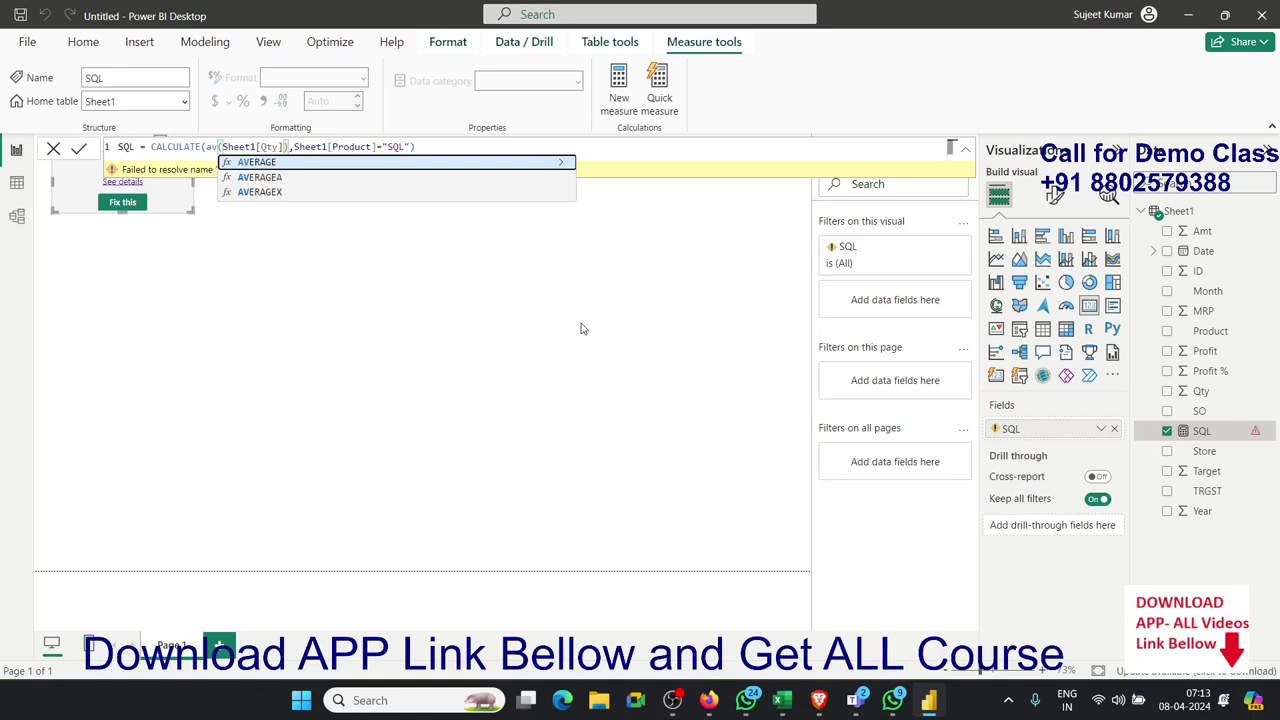
pyautogui.press('Down')
pyautogui.press('Up')
pyautogui.press('Tab')
pyautogui.write('Sheet1')
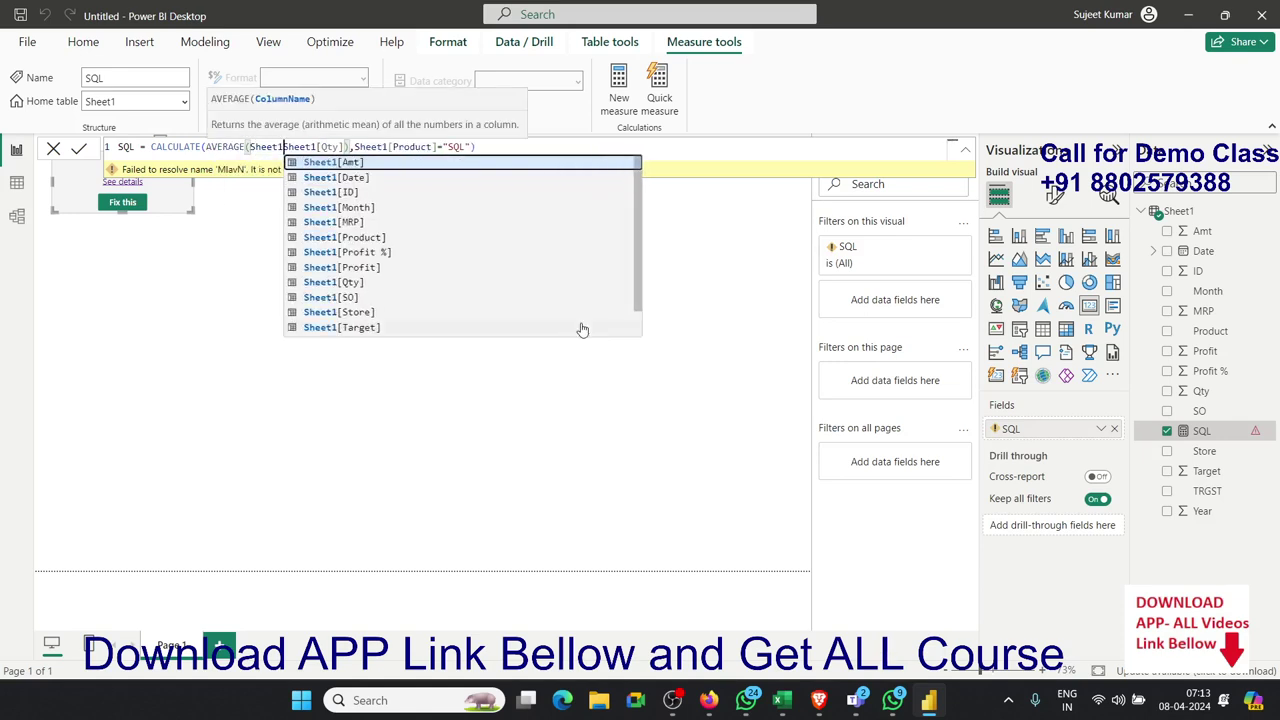
pyautogui.write('\\')
pyautogui.press('BackSpace')
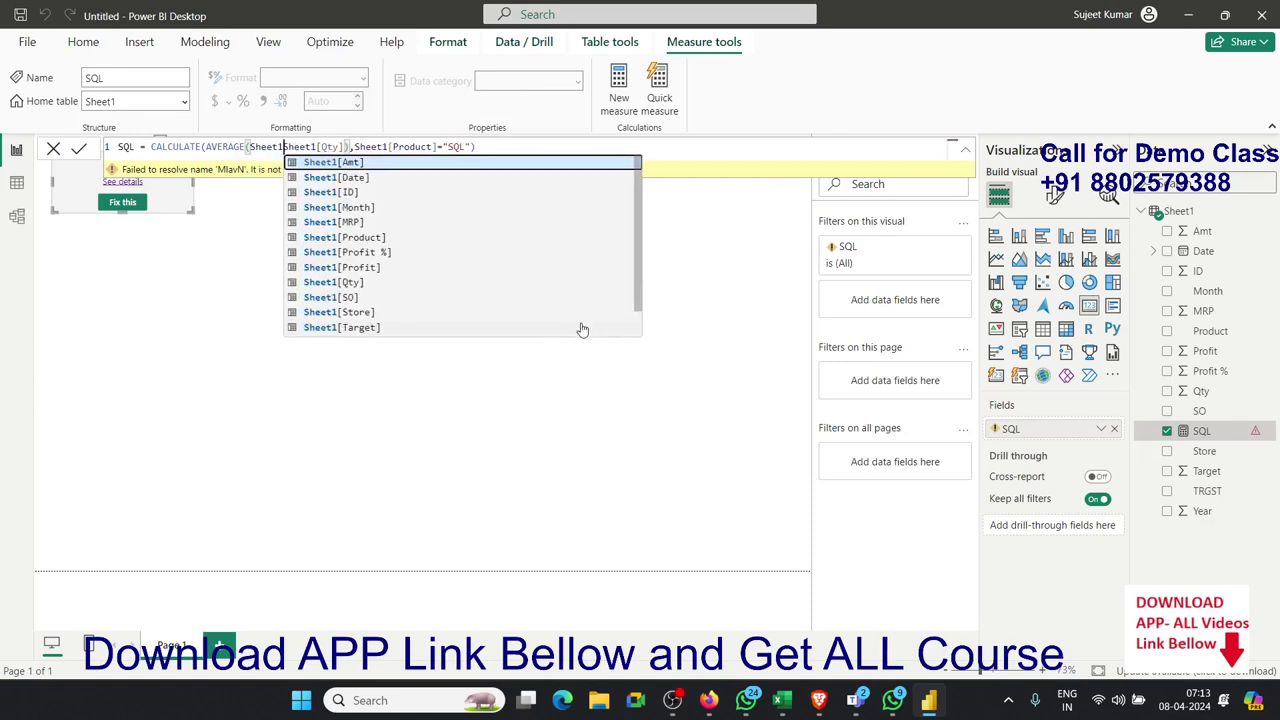
pyautogui.press('BackSpace')
pyautogui.press('BackSpace')
pyautogui.press('BackSpace')
pyautogui.press('BackSpace')
pyautogui.press('BackSpace')
pyautogui.press('BackSpace')
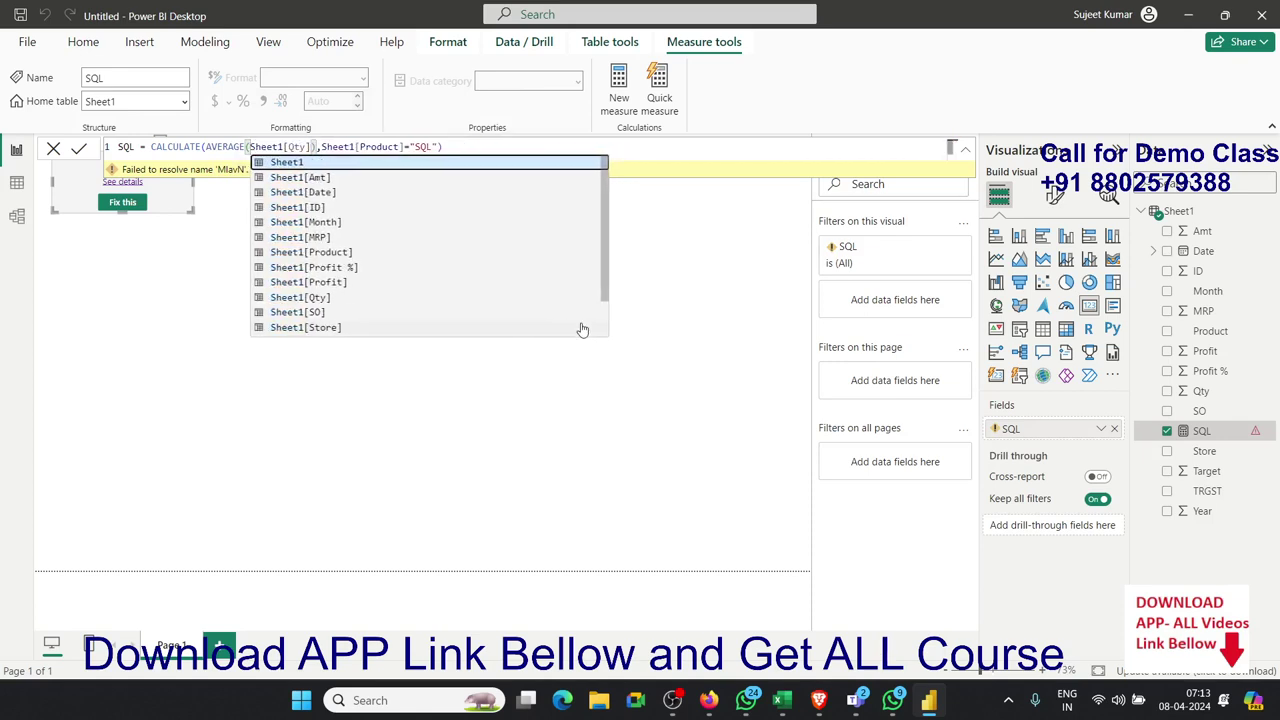
pyautogui.click(469, 147)
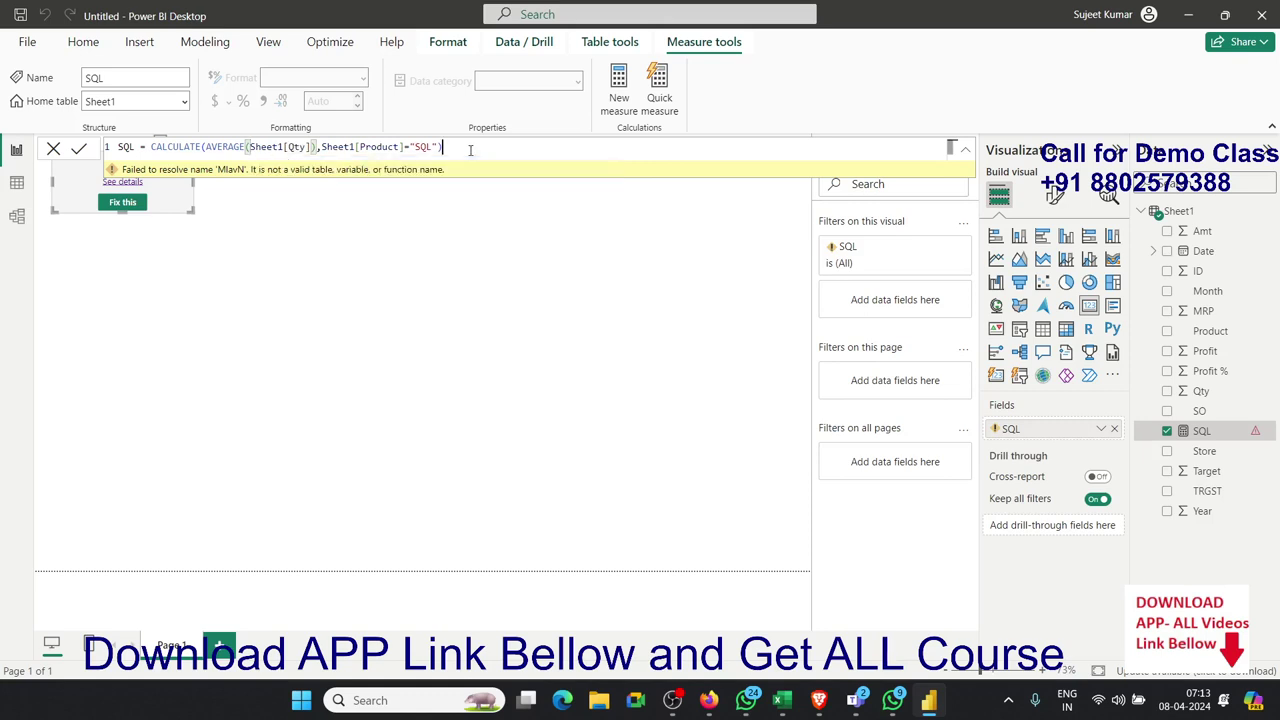
pyautogui.press('Return')
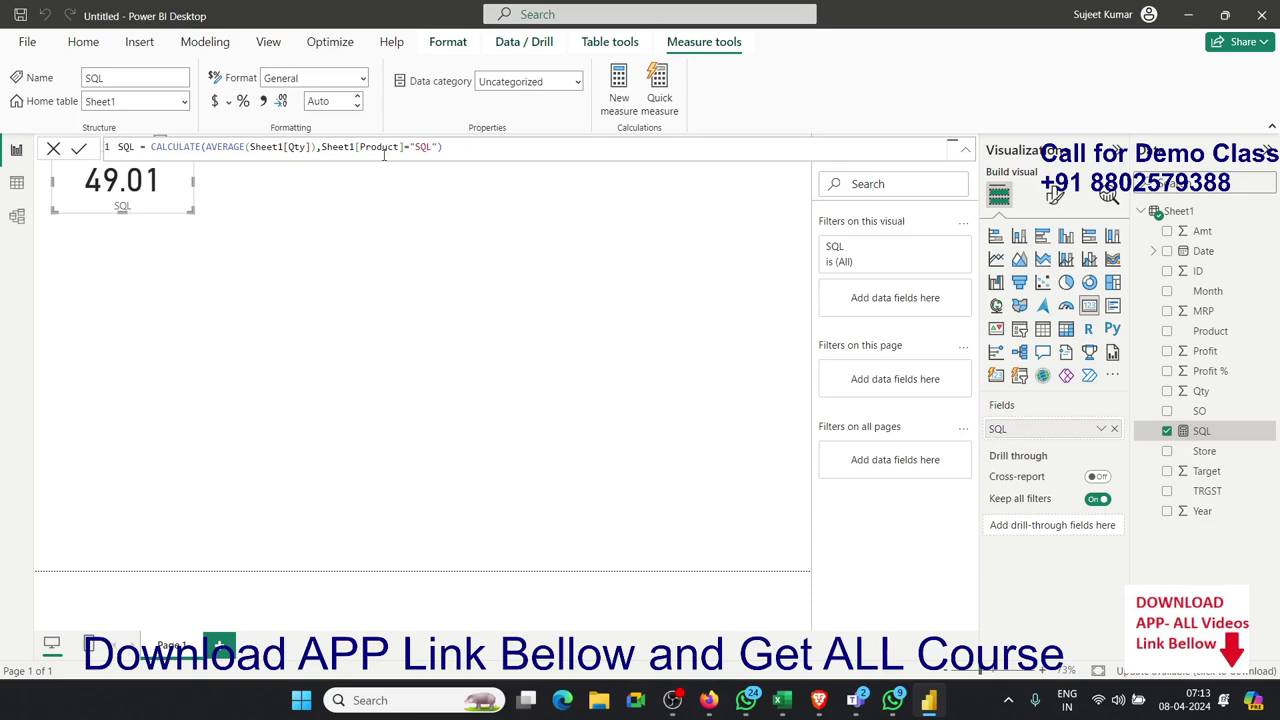
pyautogui.click(22, 185)
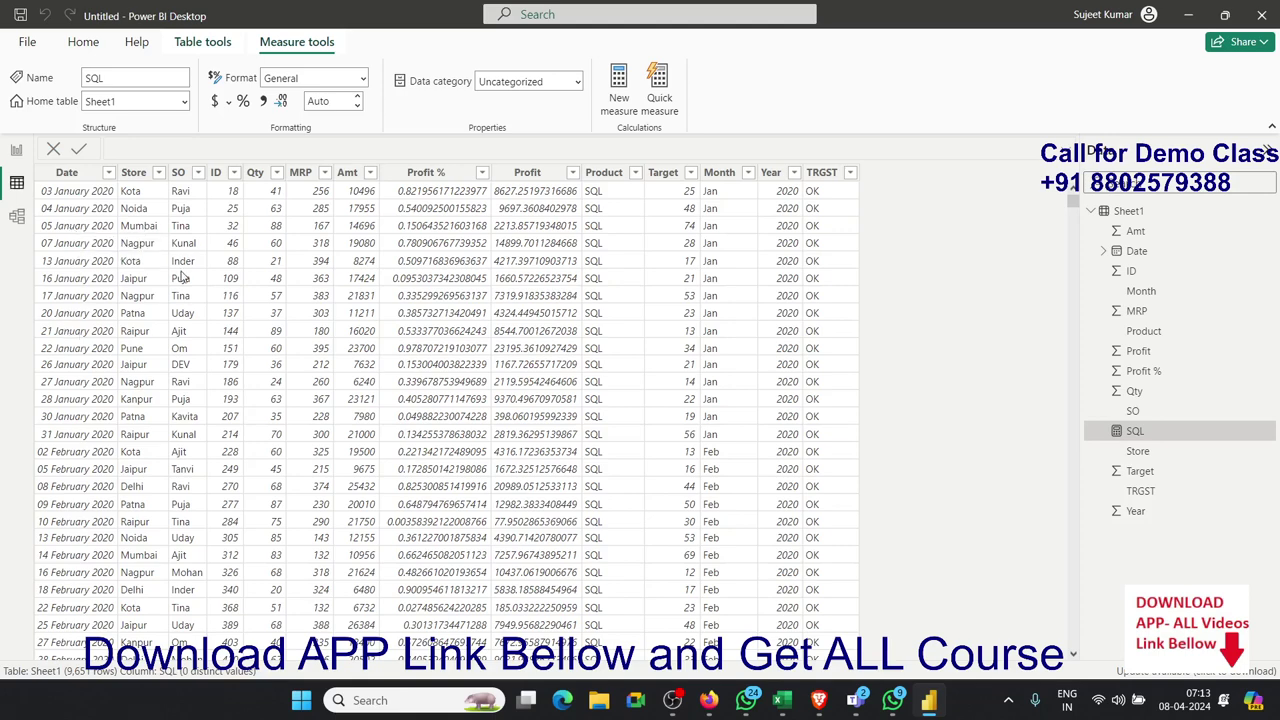
# Step: Add a table visual of Product and Sum of Qty beside the card, then delete it
pyautogui.click(17, 150)
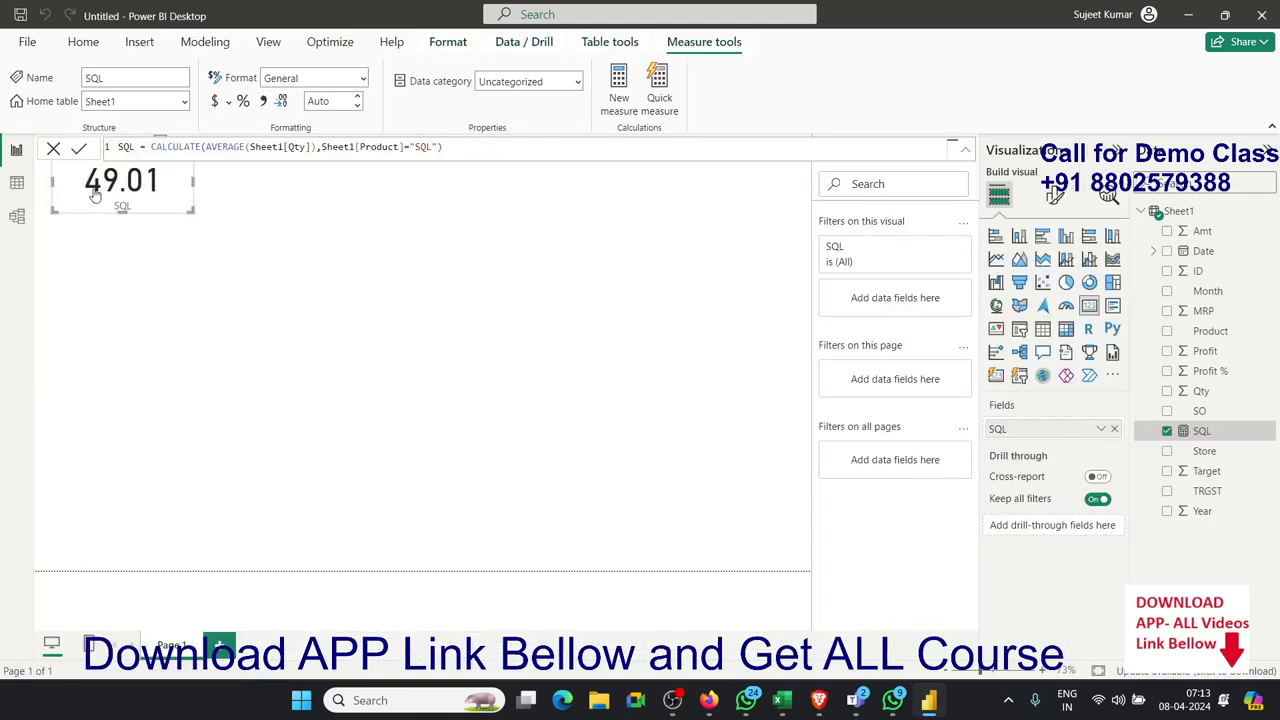
pyautogui.click(410, 263)
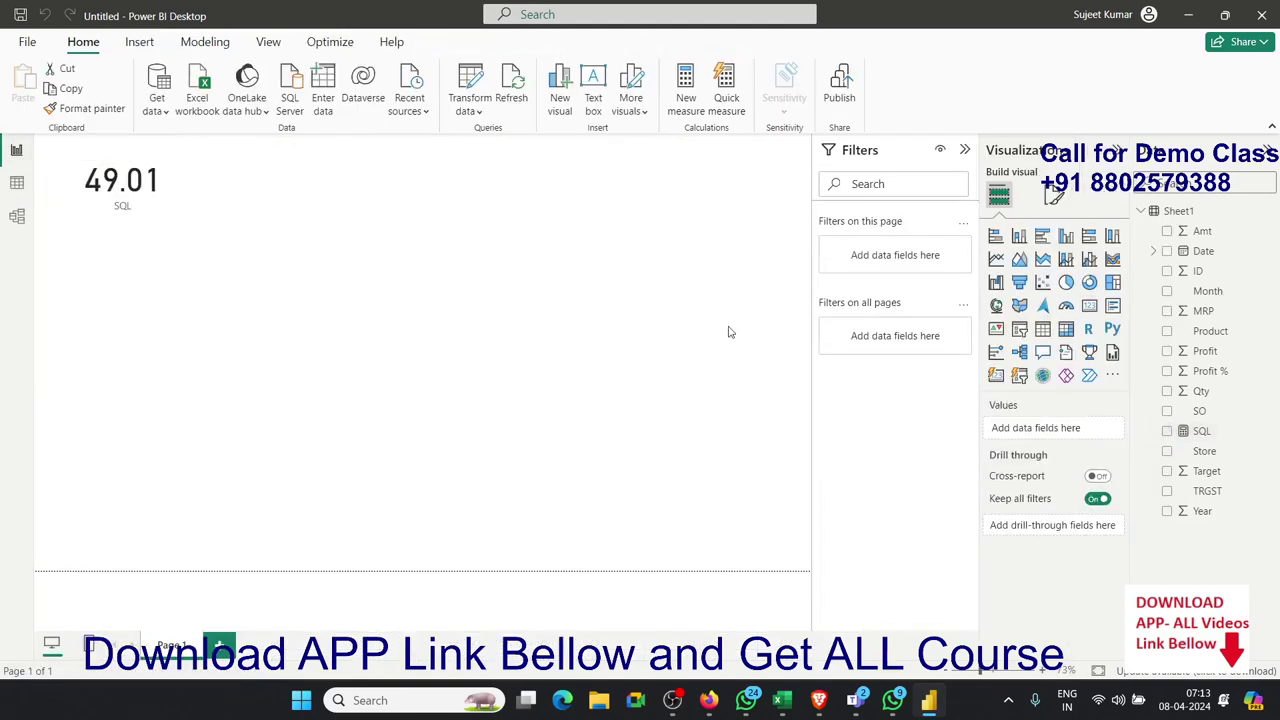
pyautogui.click(1042, 329)
pyautogui.moveTo(175, 322); pyautogui.dragTo(469, 236)
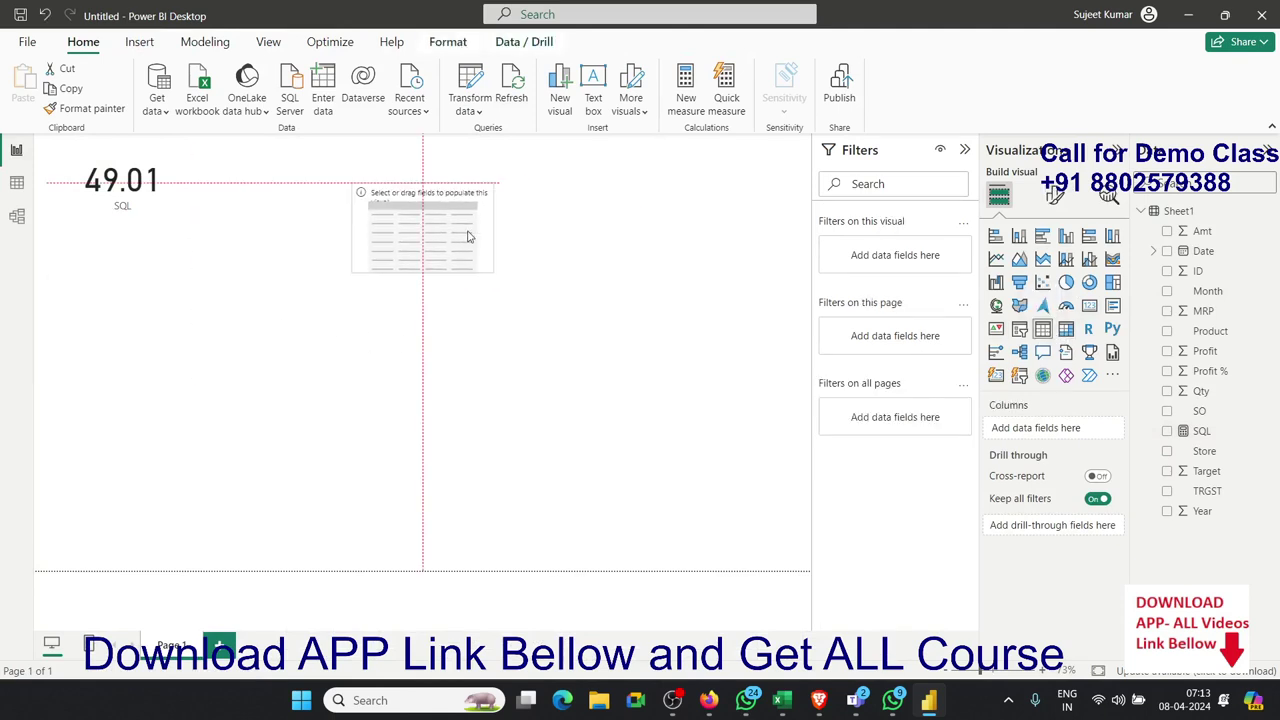
pyautogui.moveTo(502, 314); pyautogui.dragTo(655, 470)
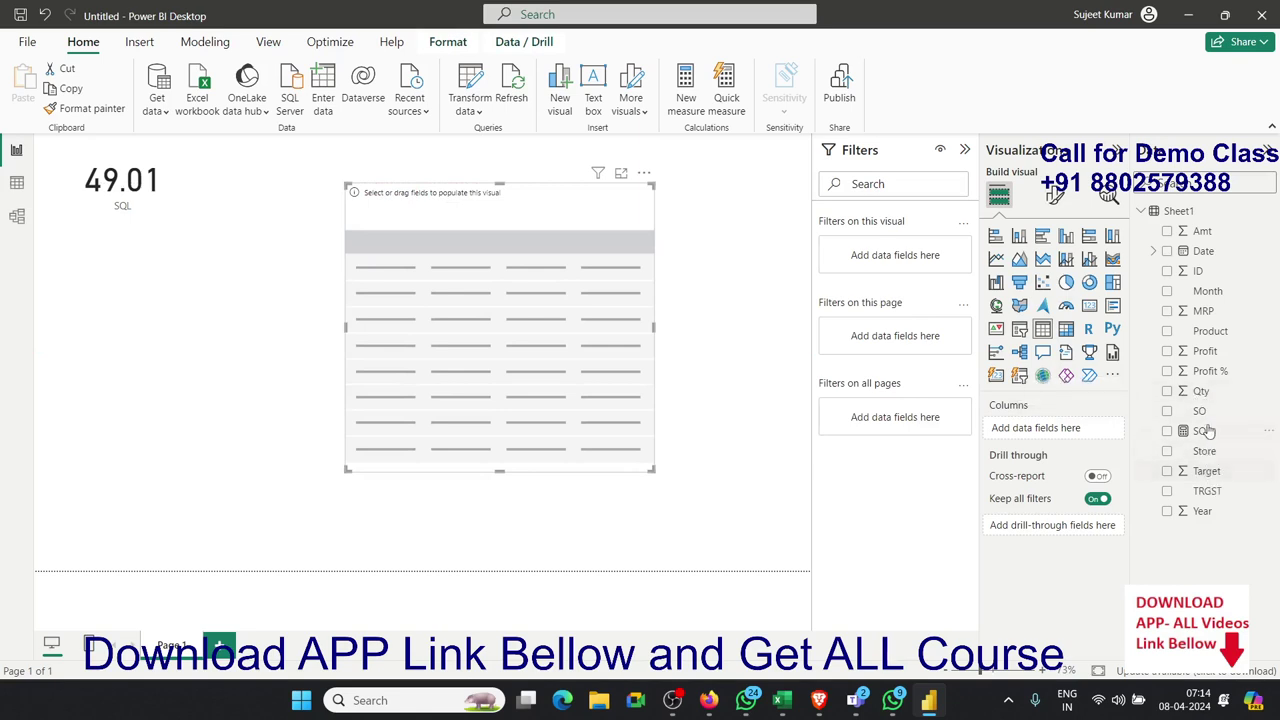
pyautogui.moveTo(1208, 338); pyautogui.dragTo(563, 357)
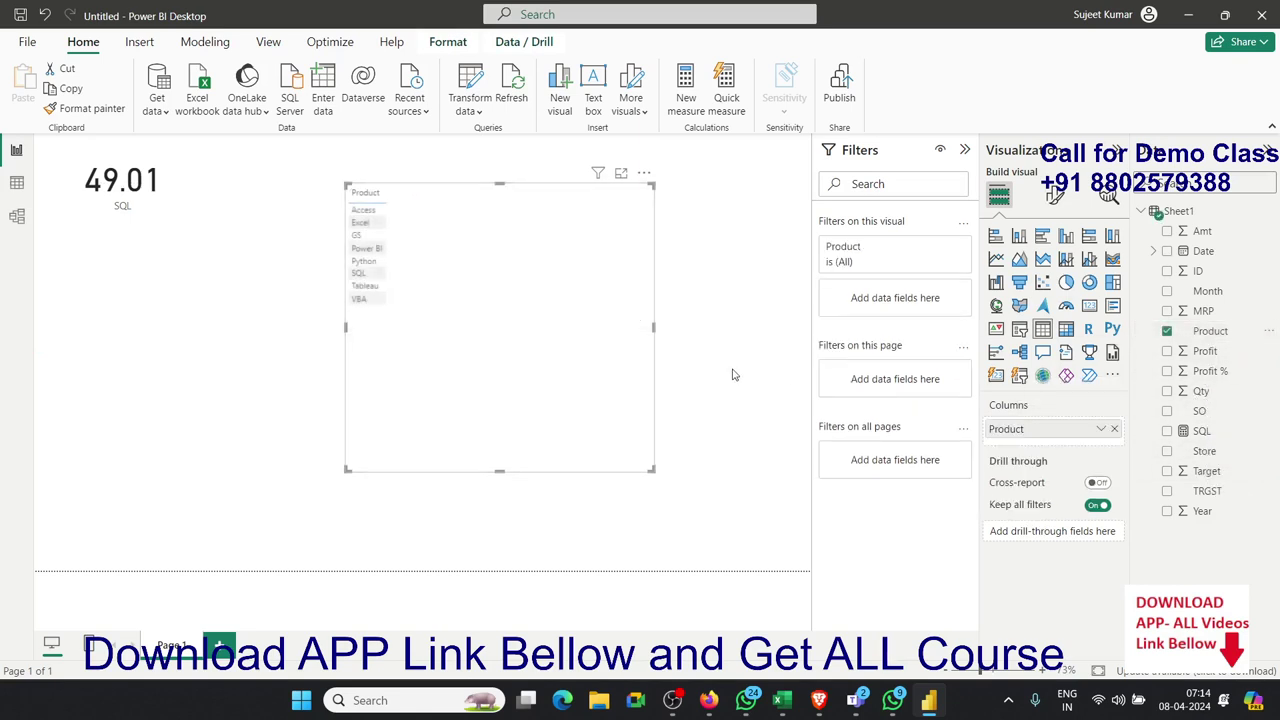
pyautogui.moveTo(1201, 393); pyautogui.dragTo(495, 335)
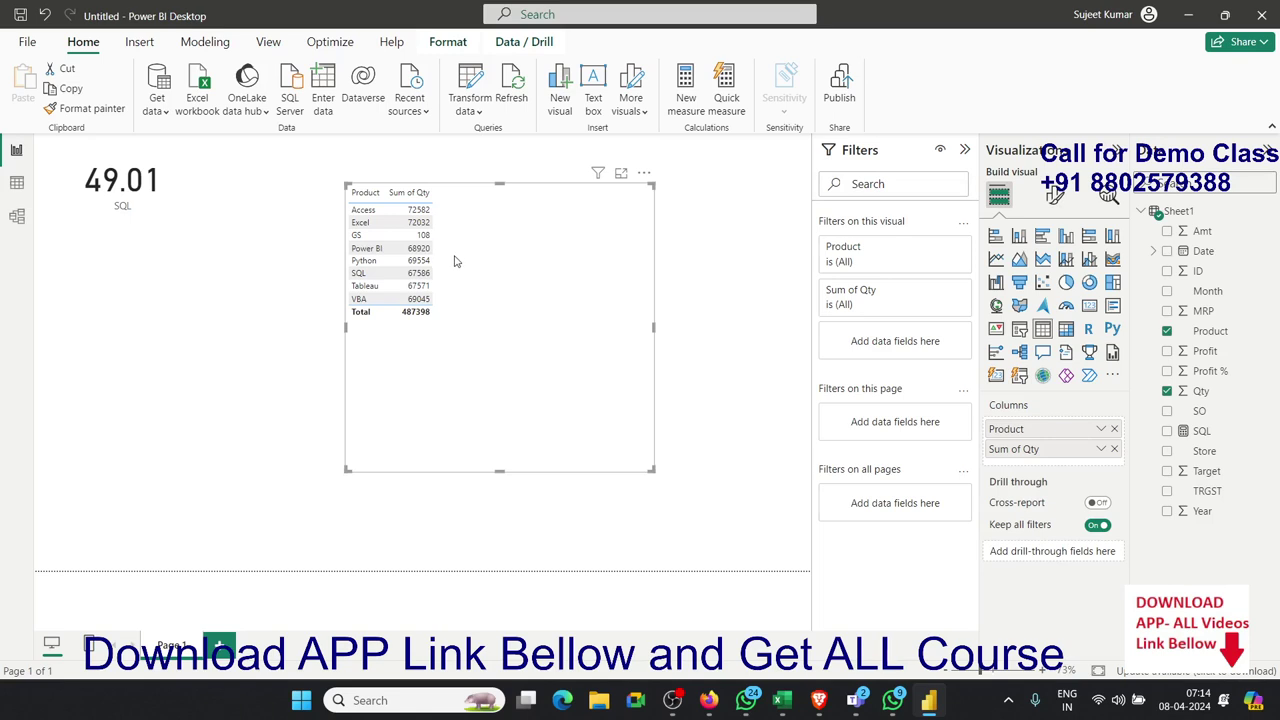
pyautogui.press('Delete')
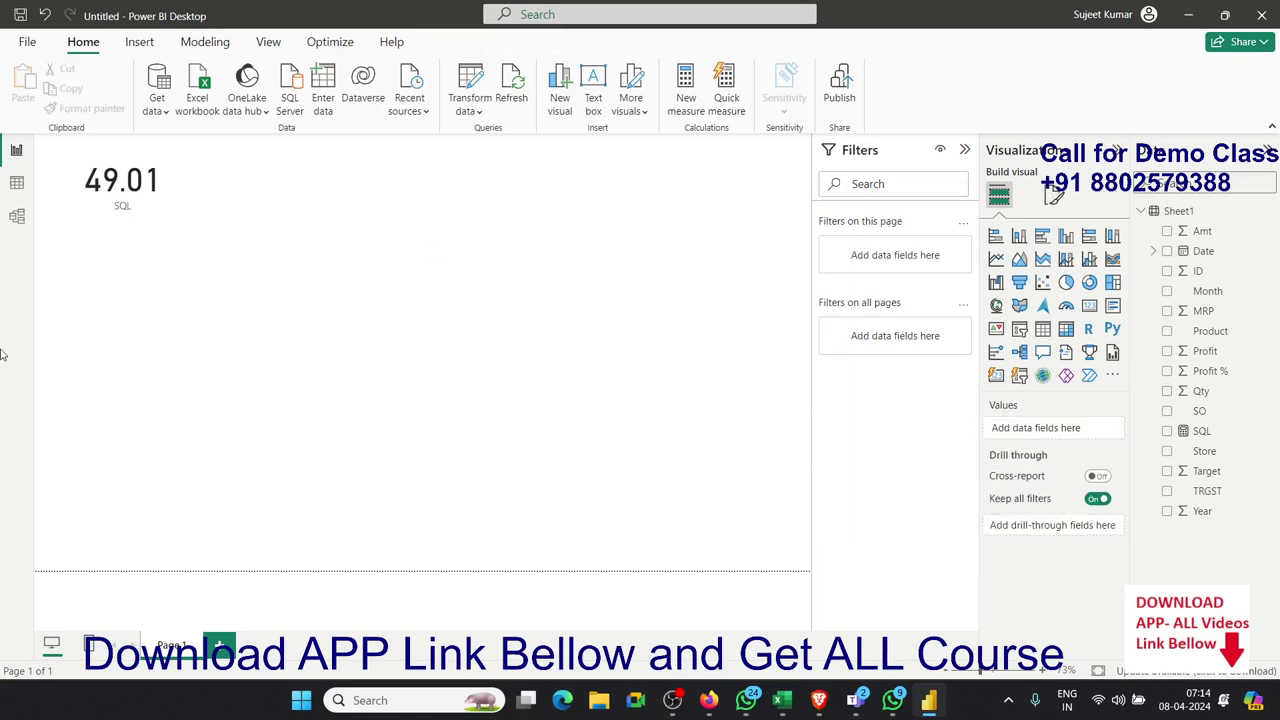
# Step: Create the calculated table PRG = ALL(Sheet1[Product]), listing the 8 distinct products
pyautogui.click(15, 185)
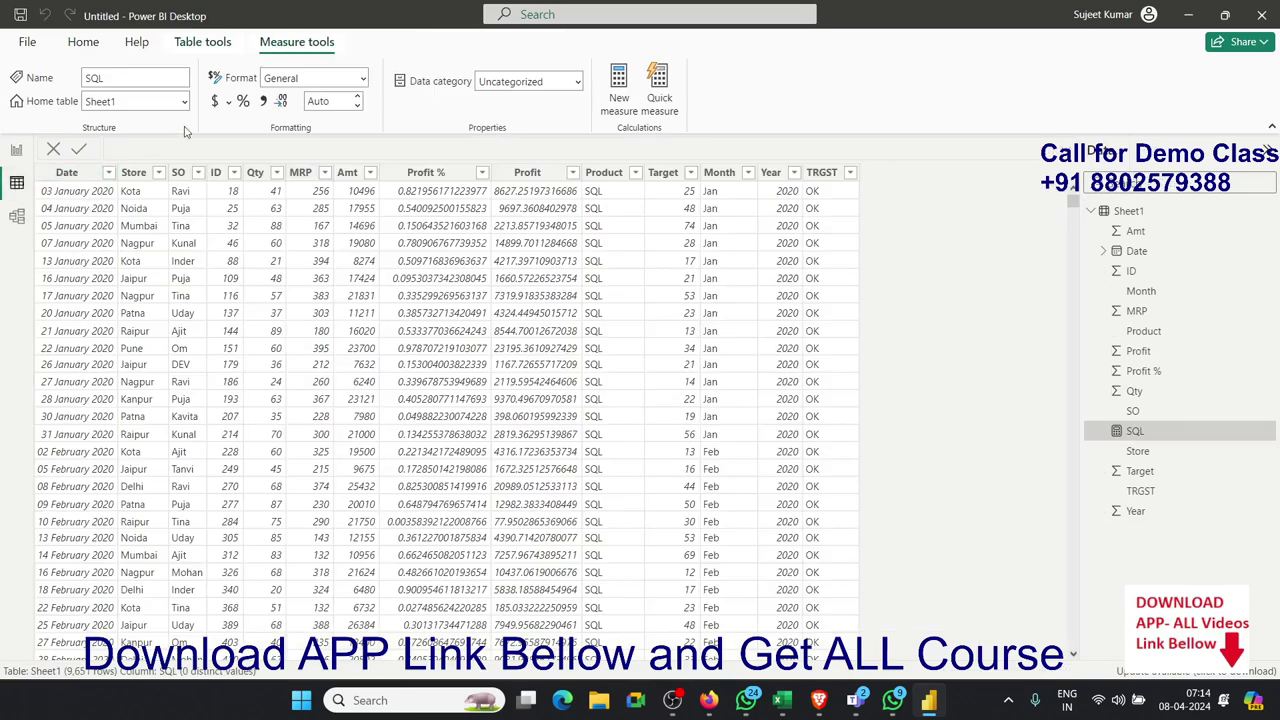
pyautogui.click(203, 42)
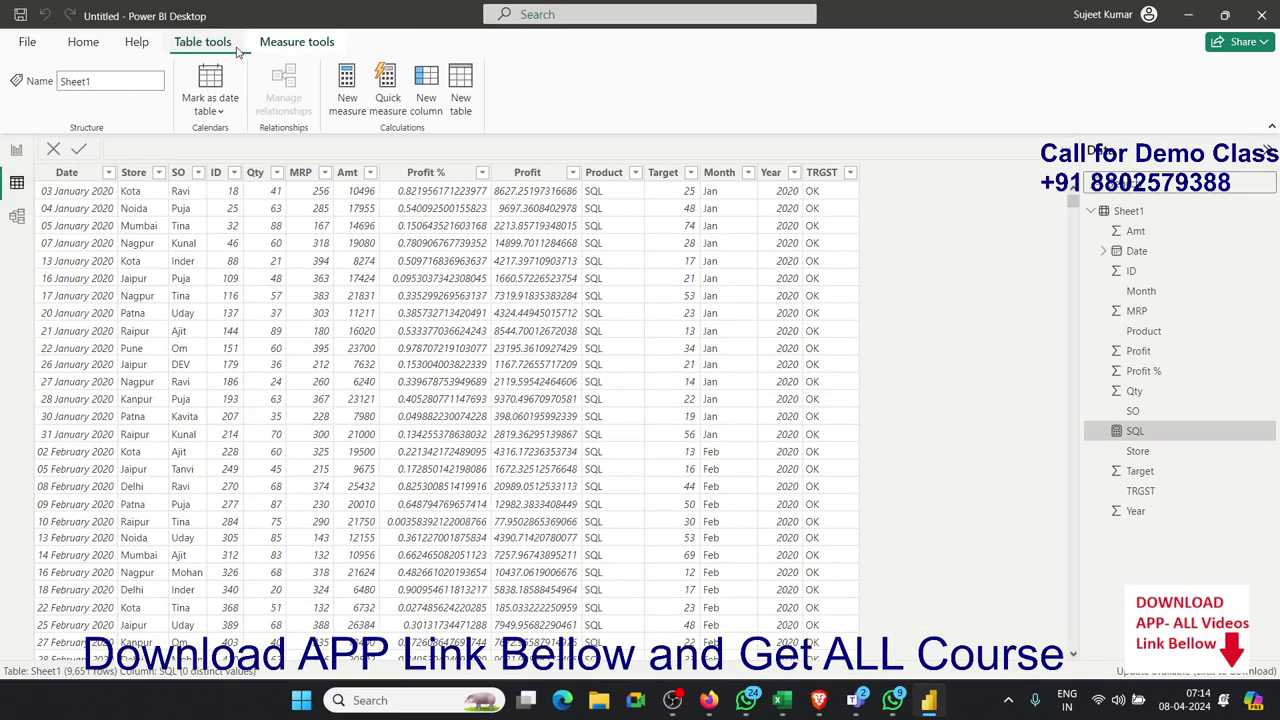
pyautogui.click(456, 100)
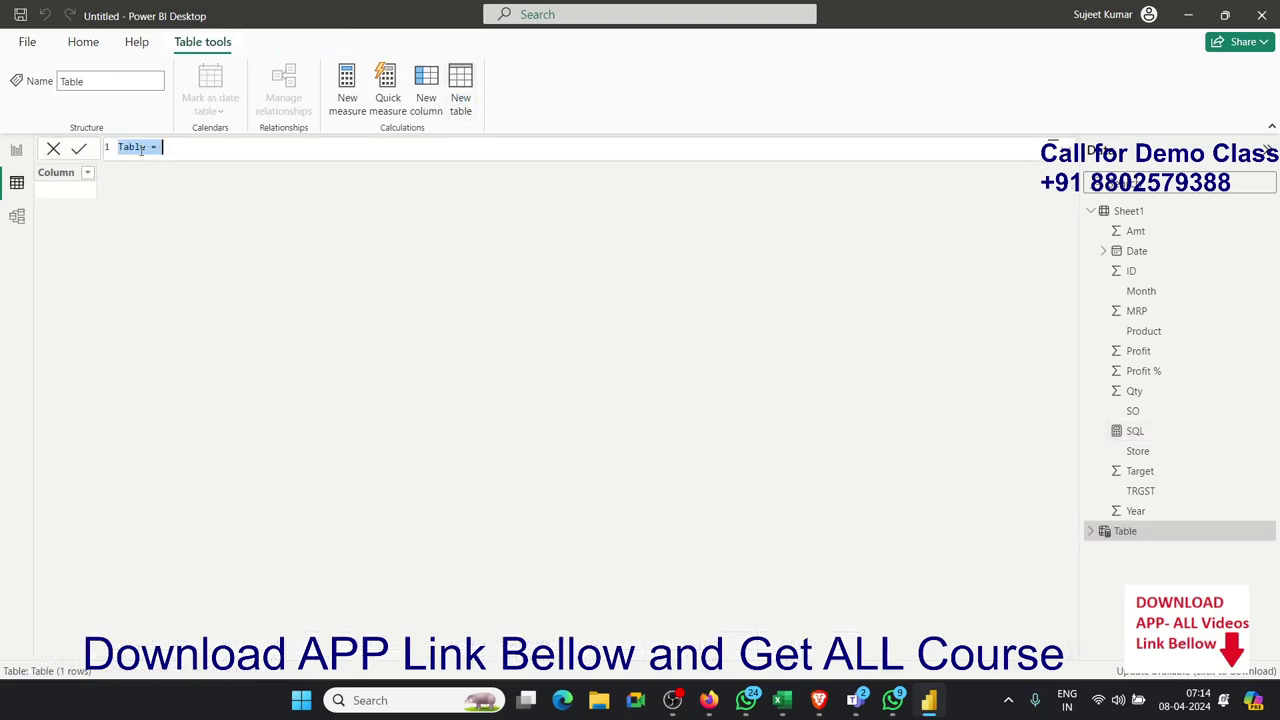
pyautogui.doubleClick(140, 147)
pyautogui.write('PRG =')
pyautogui.write('ALL(')
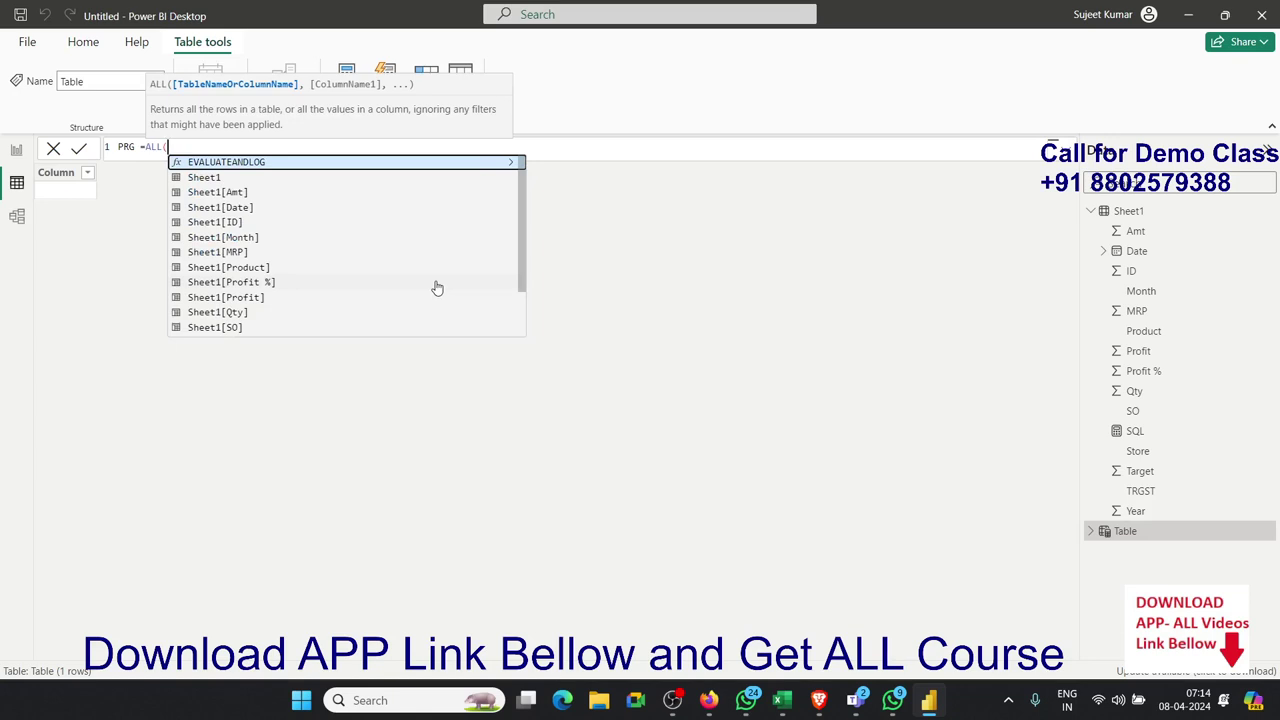
pyautogui.press('Down')
pyautogui.press('Down')
pyautogui.press('Down')
pyautogui.press('Down')
pyautogui.press('Down')
pyautogui.press('Down')
pyautogui.press('Down')
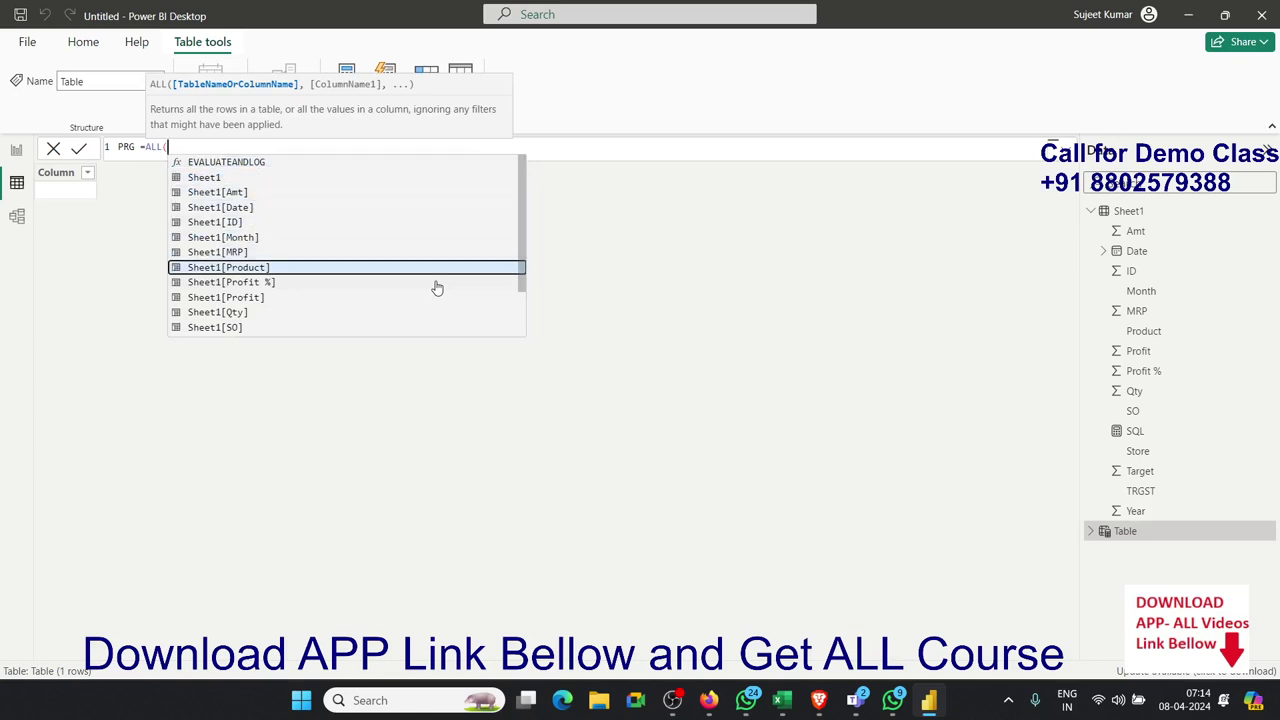
pyautogui.press('Tab')
pyautogui.write(')')
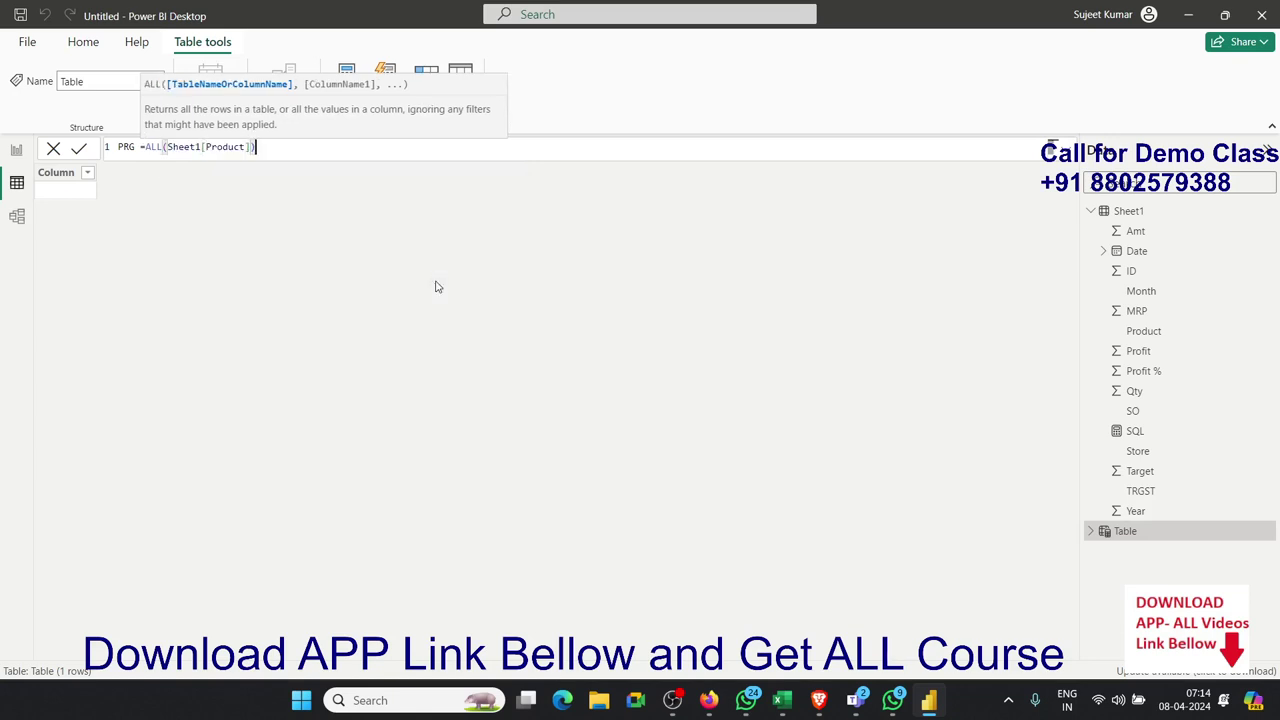
pyautogui.press('Return')
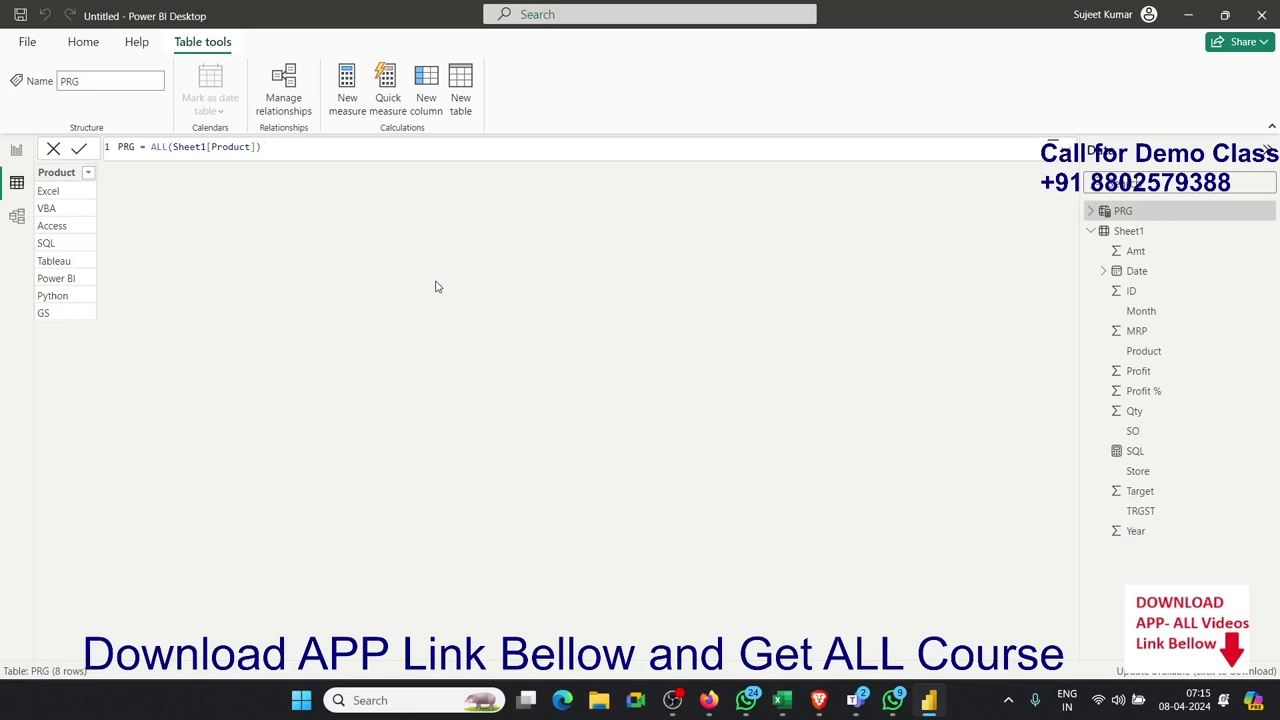
# Step: Start a Qty column in PRG as CALCULATE(SUM(Sheet1[Qty]), Sheet1[Product] ...)
pyautogui.click(431, 119)
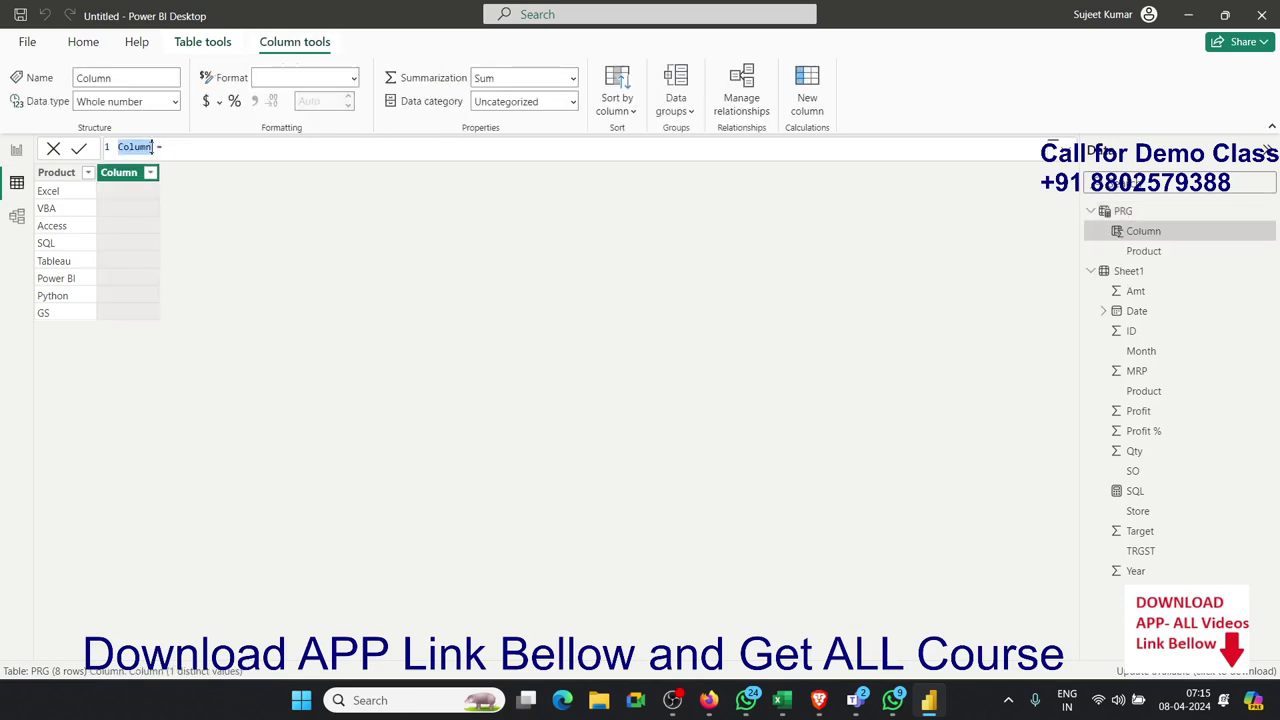
pyautogui.write('Qty = ')
pyautogui.write('Cal')
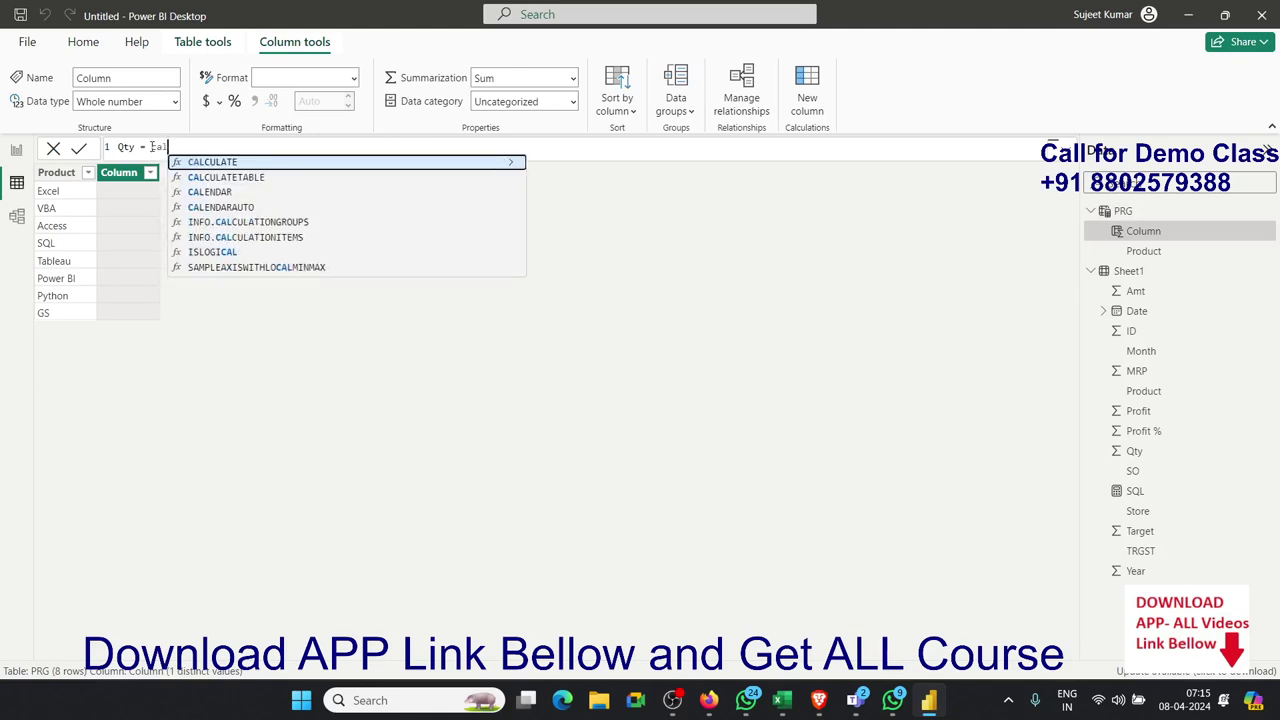
pyautogui.press('Tab')
pyautogui.write('s')
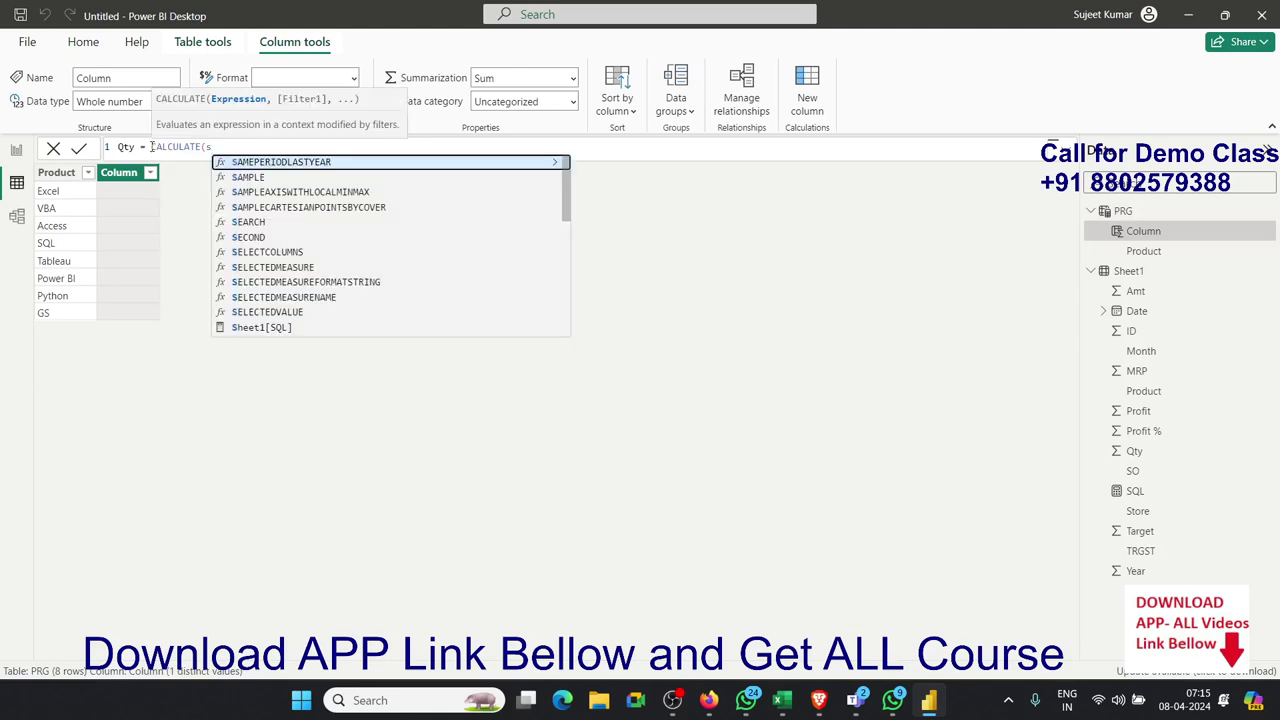
pyautogui.write('um')
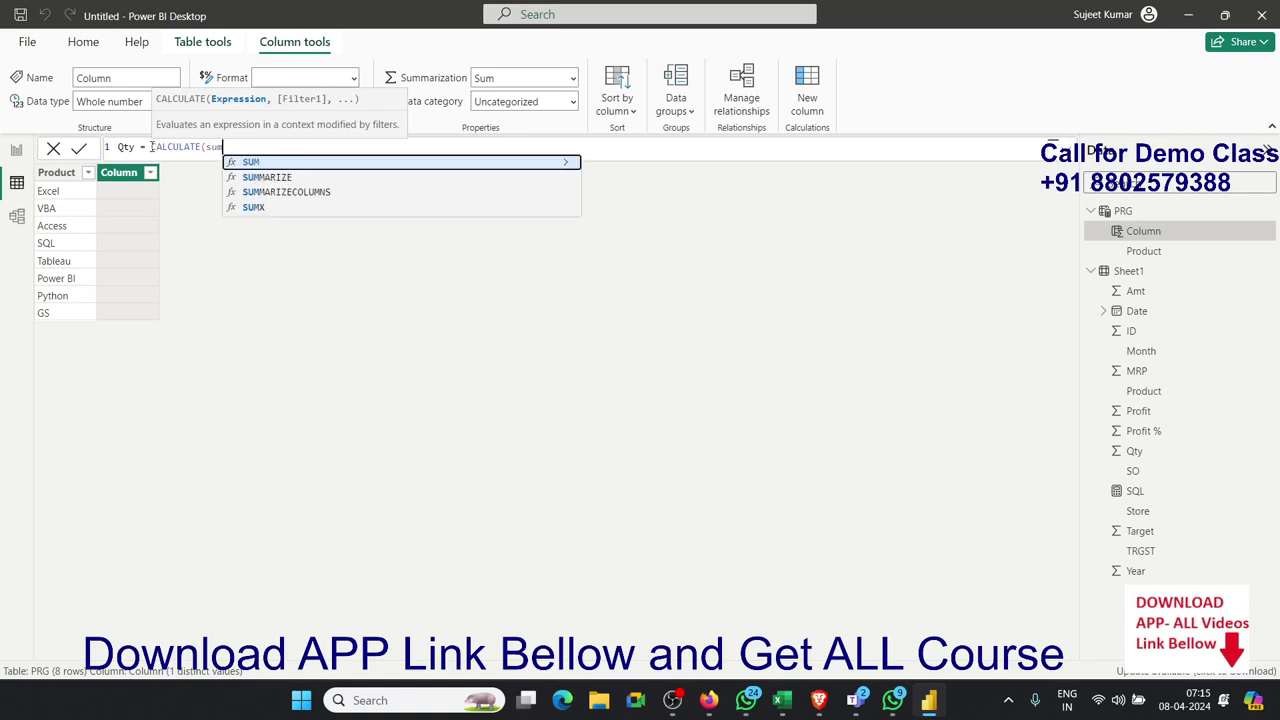
pyautogui.press('Tab')
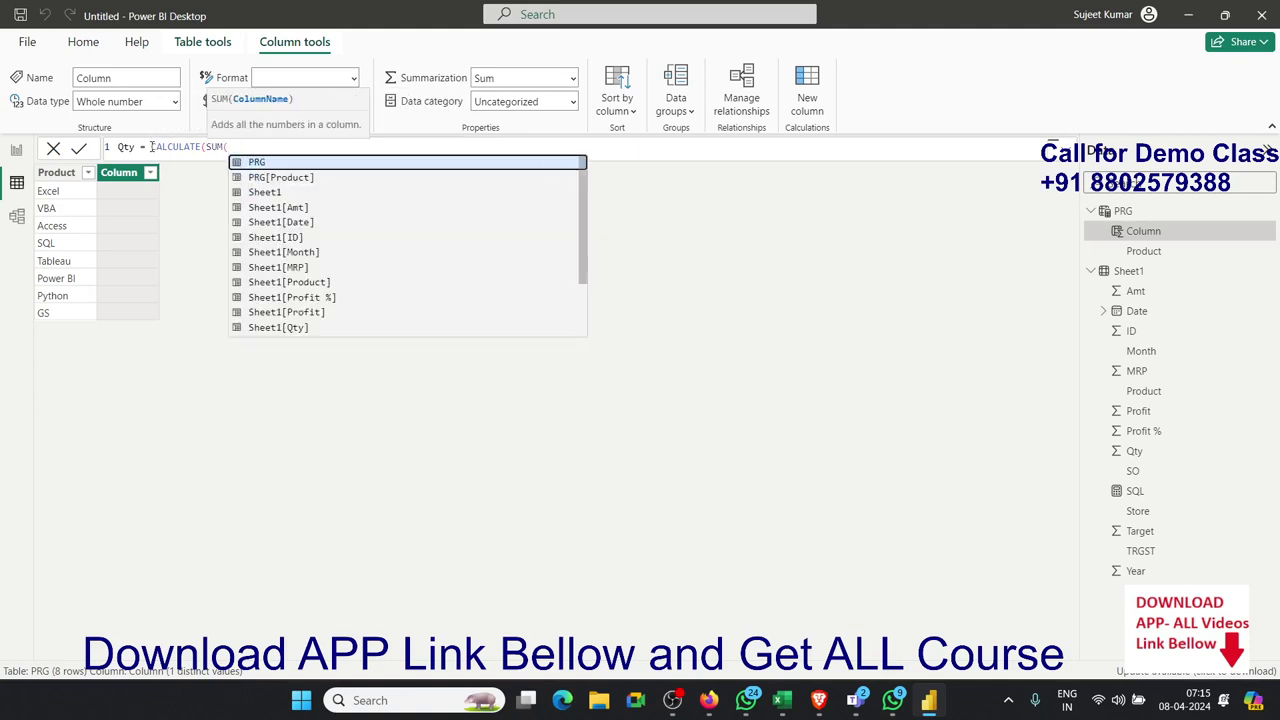
pyautogui.press('Down')
pyautogui.press('Down')
pyautogui.press('Down')
pyautogui.press('Down')
pyautogui.press('Down')
pyautogui.press('Down')
pyautogui.press('Down')
pyautogui.press('Down')
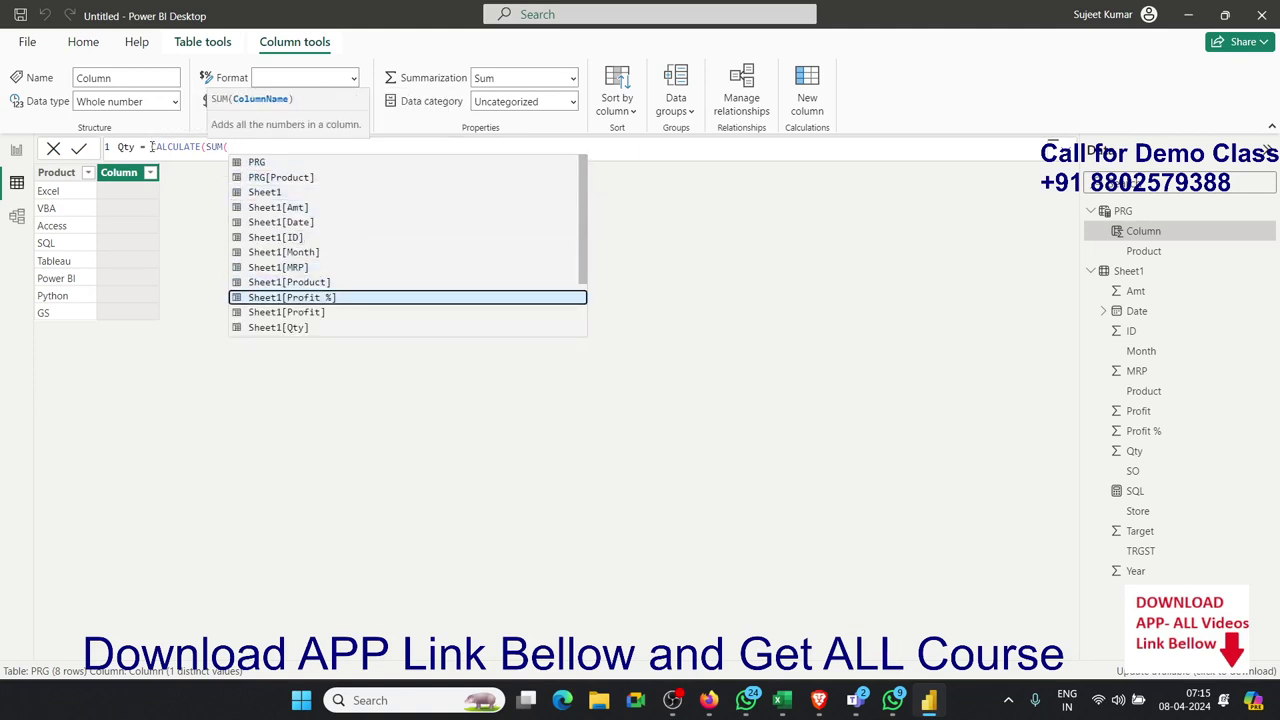
pyautogui.press('Down')
pyautogui.press('Down')
pyautogui.press('Tab')
pyautogui.write(')')
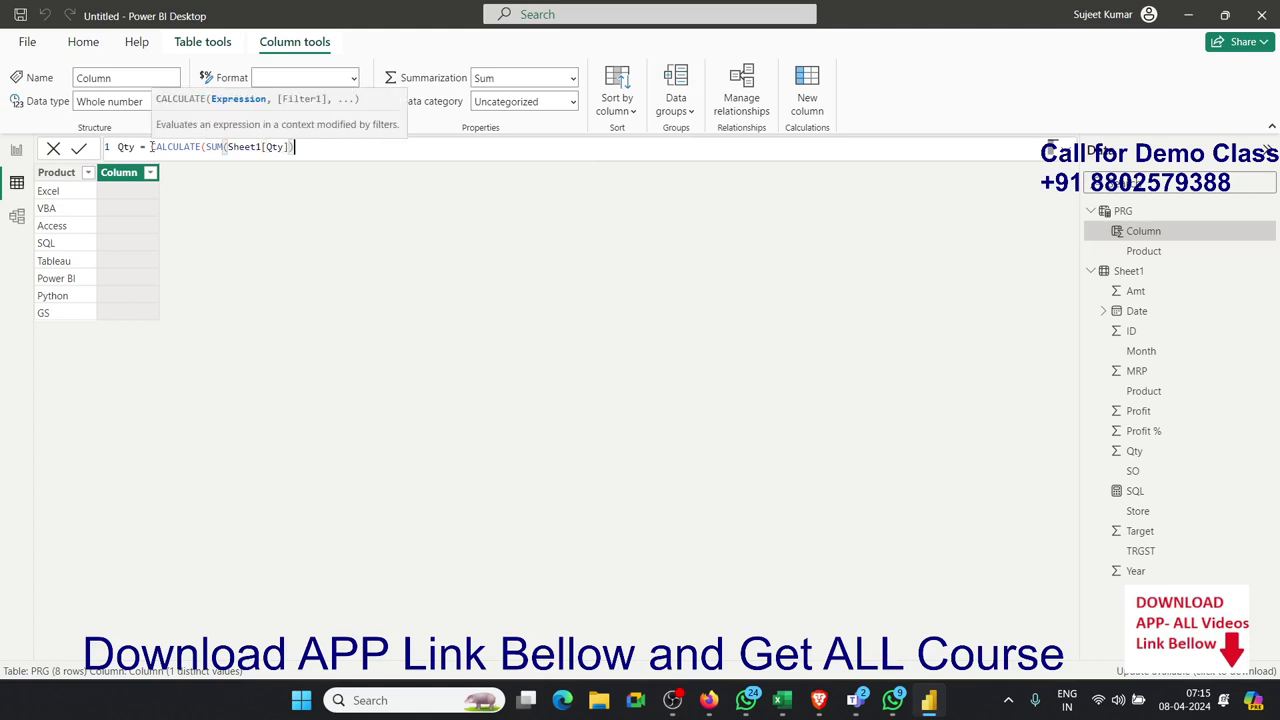
pyautogui.write(',')
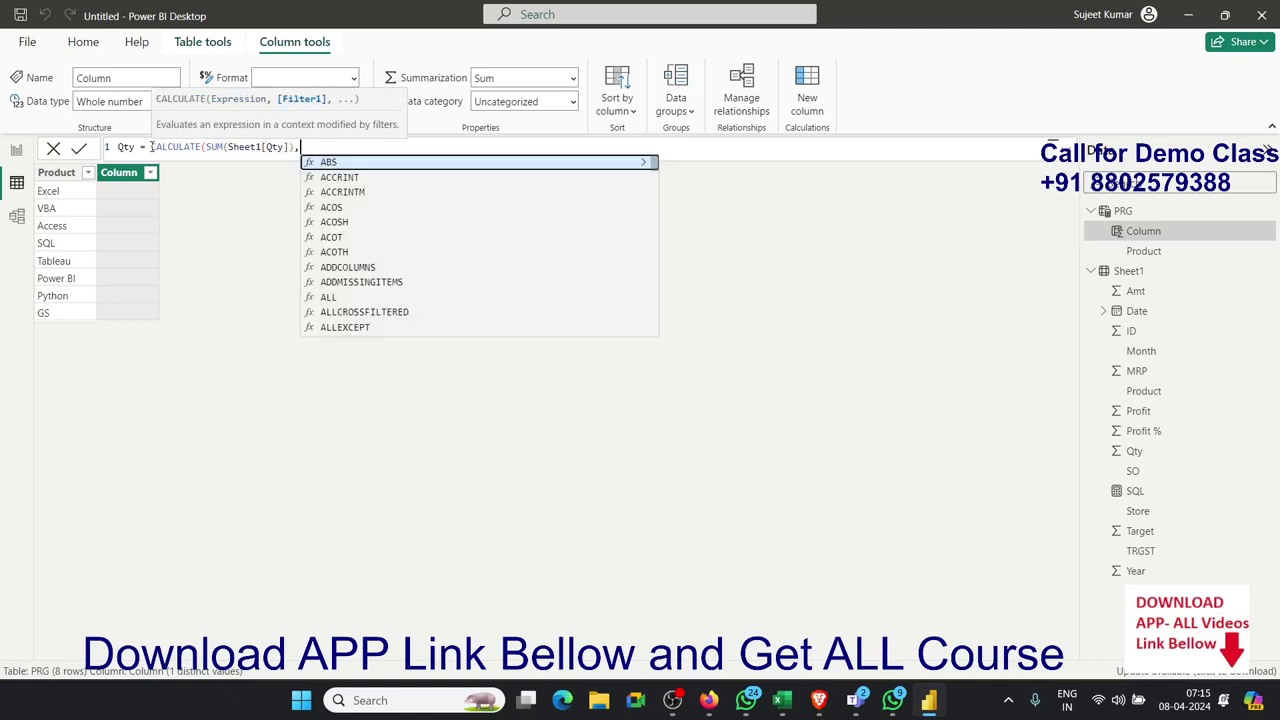
pyautogui.write('pro')
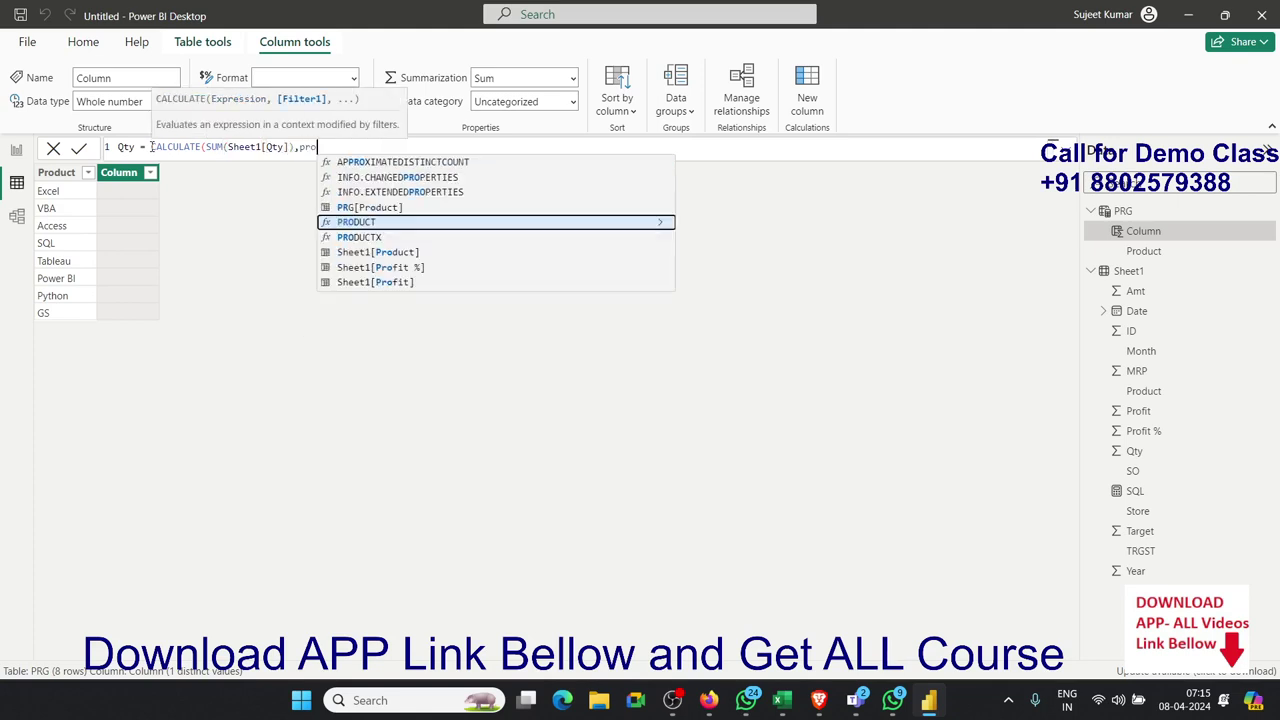
pyautogui.press('Up')
pyautogui.press('Down')
pyautogui.press('Down')
pyautogui.press('Down')
pyautogui.press('Tab')
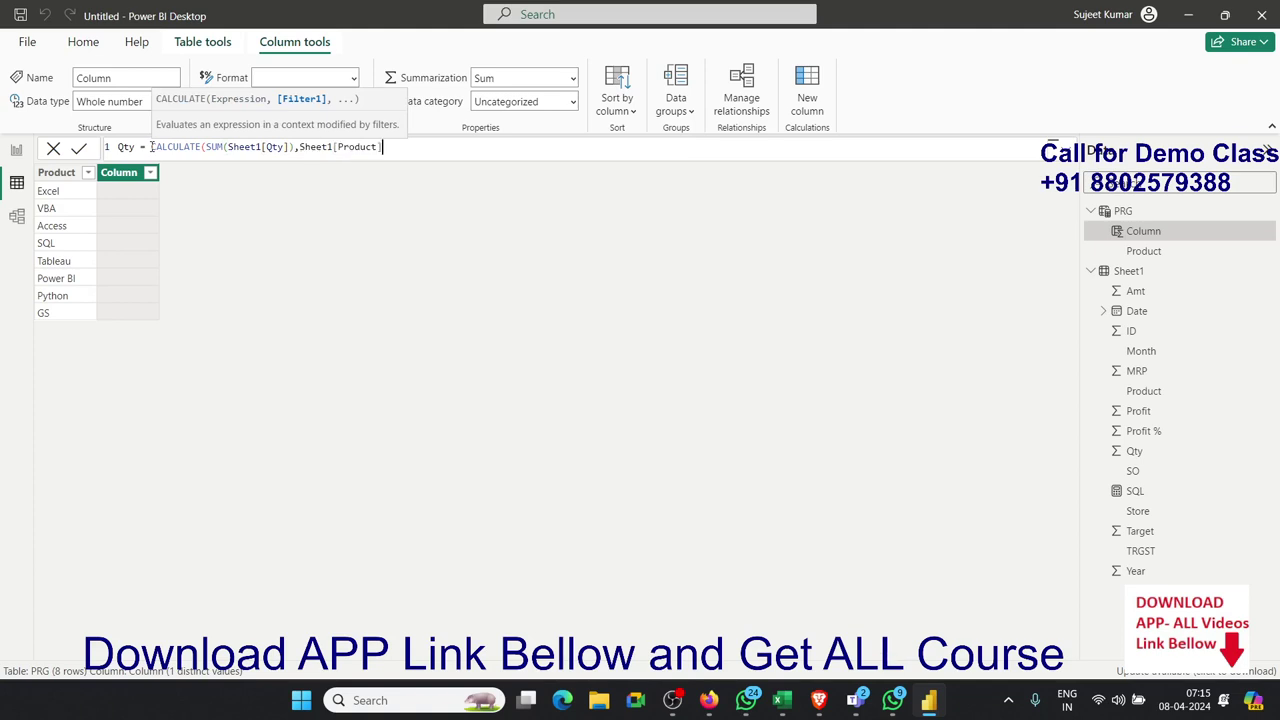
# Step: Abandon the unfinished Qty column and add a new blank measure to PRG from Report view
pyautogui.write('=p')
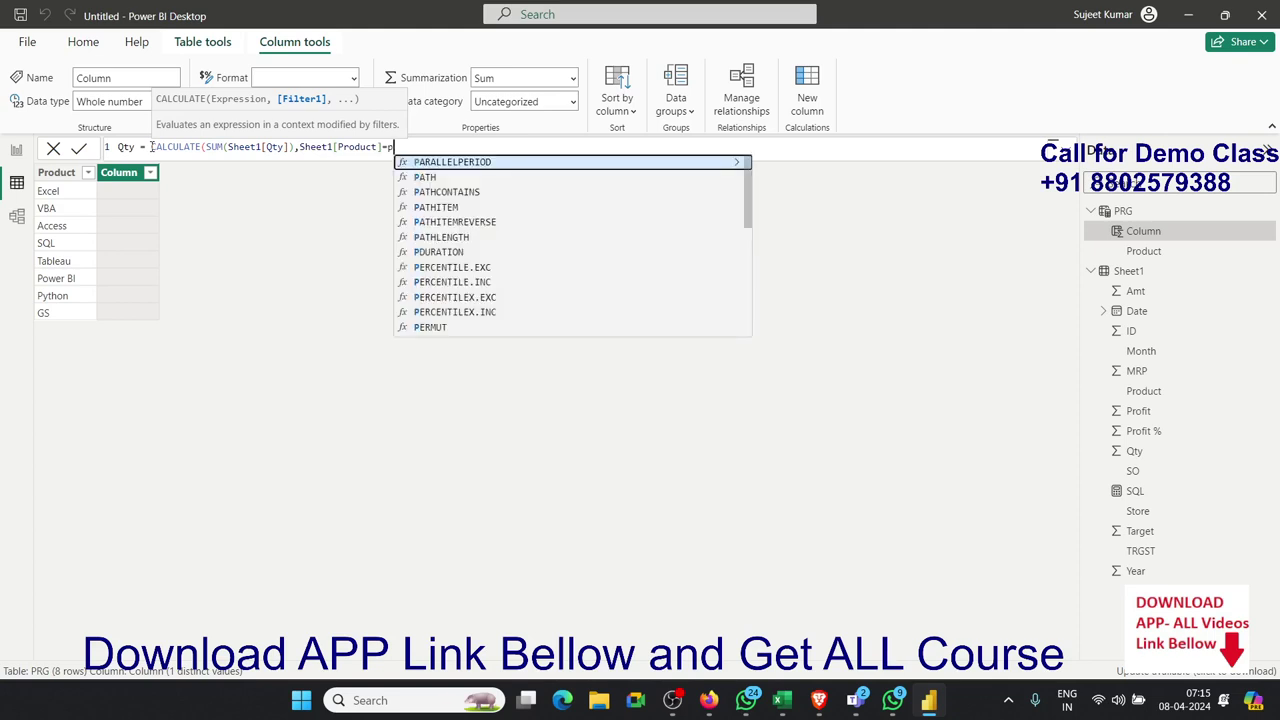
pyautogui.write('r')
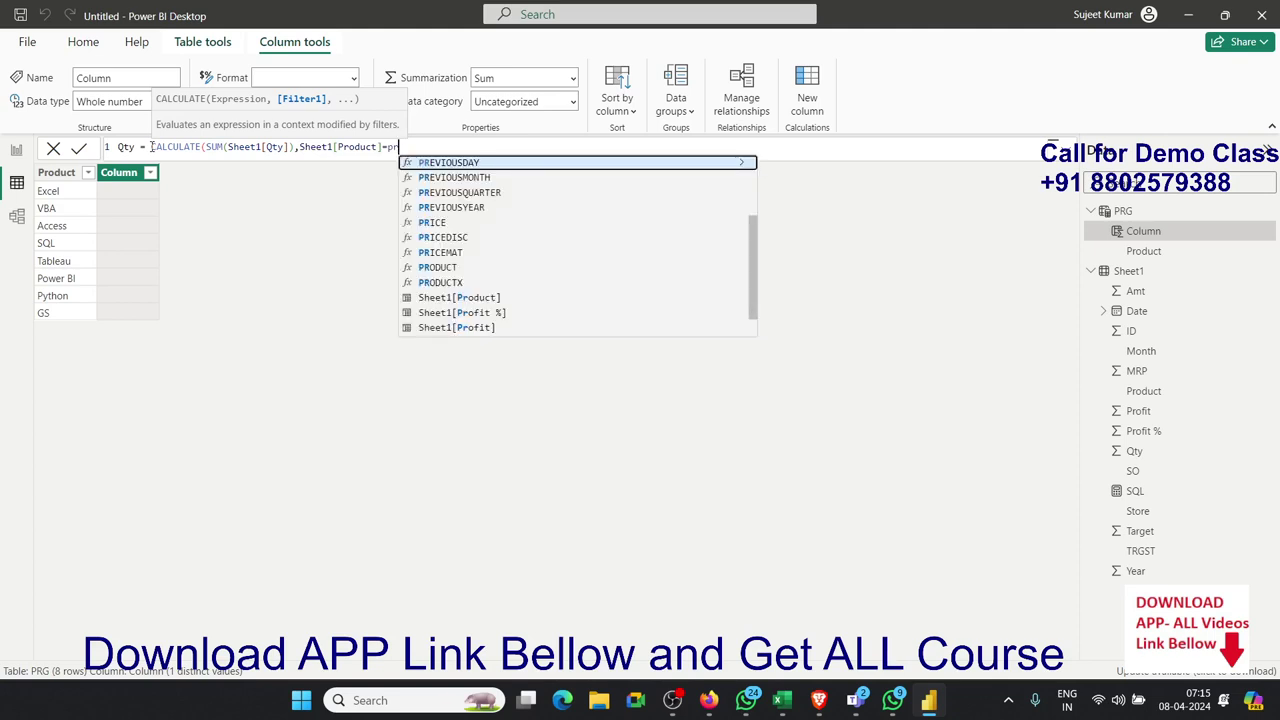
pyautogui.press('BackSpace')
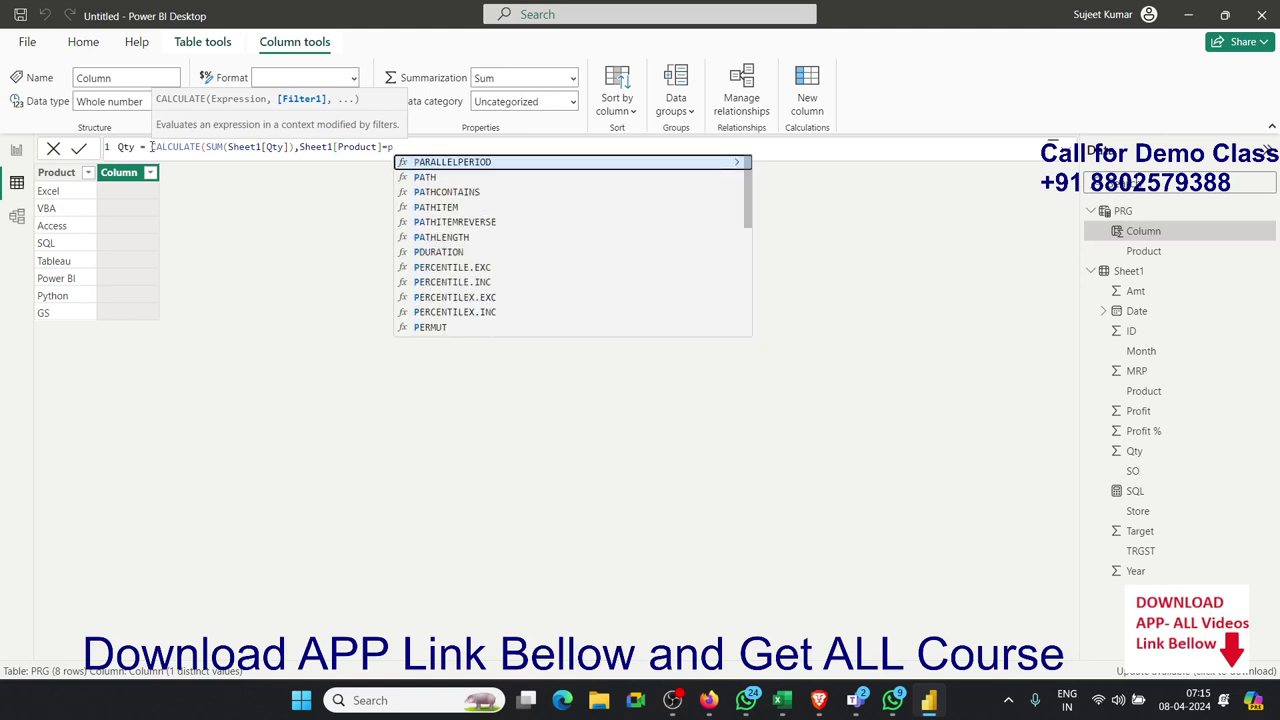
pyautogui.press('BackSpace')
pyautogui.write('PR')
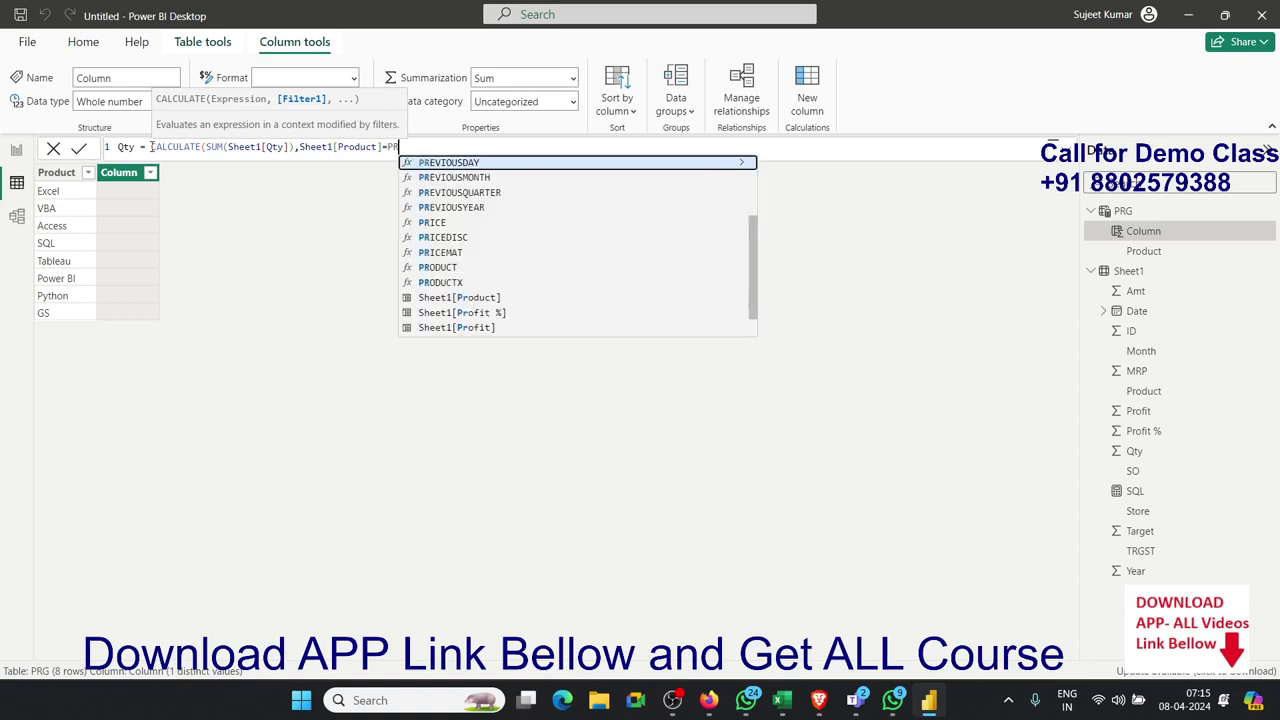
pyautogui.write('G')
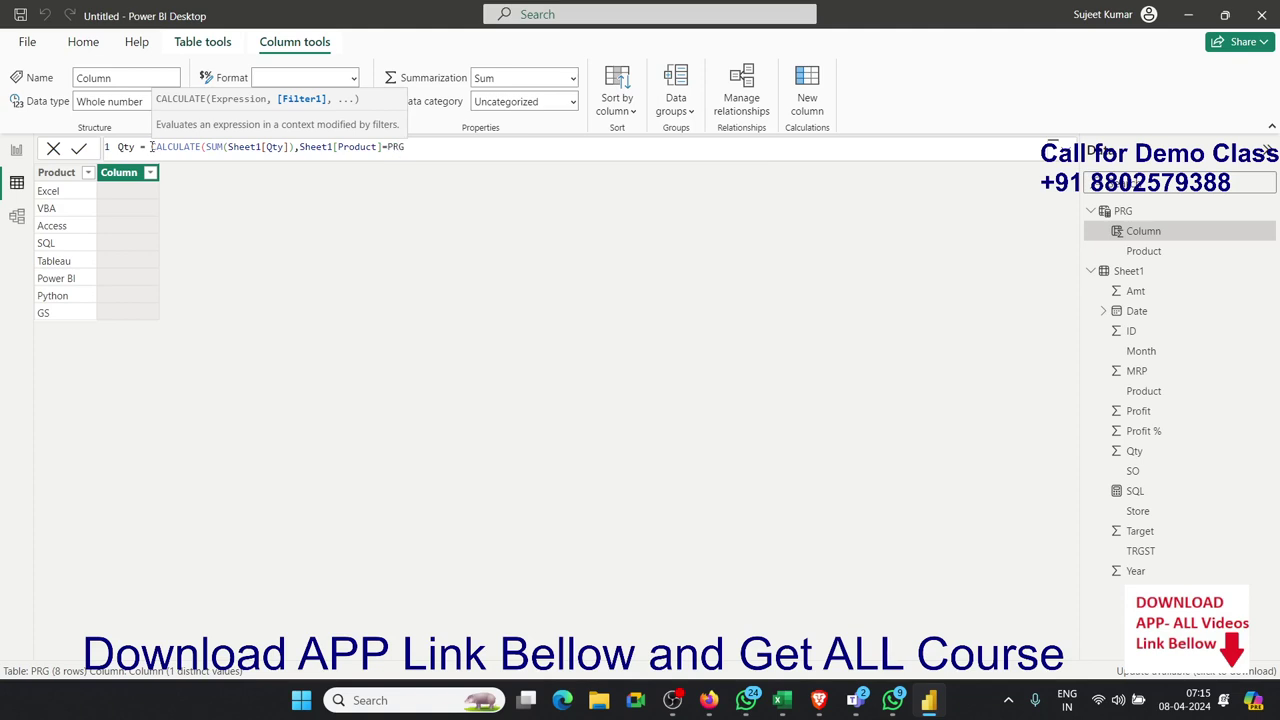
pyautogui.press('BackSpace')
pyautogui.press('BackSpace')
pyautogui.press('BackSpace')
pyautogui.press('BackSpace')
pyautogui.press('BackSpace')
pyautogui.press('BackSpace')
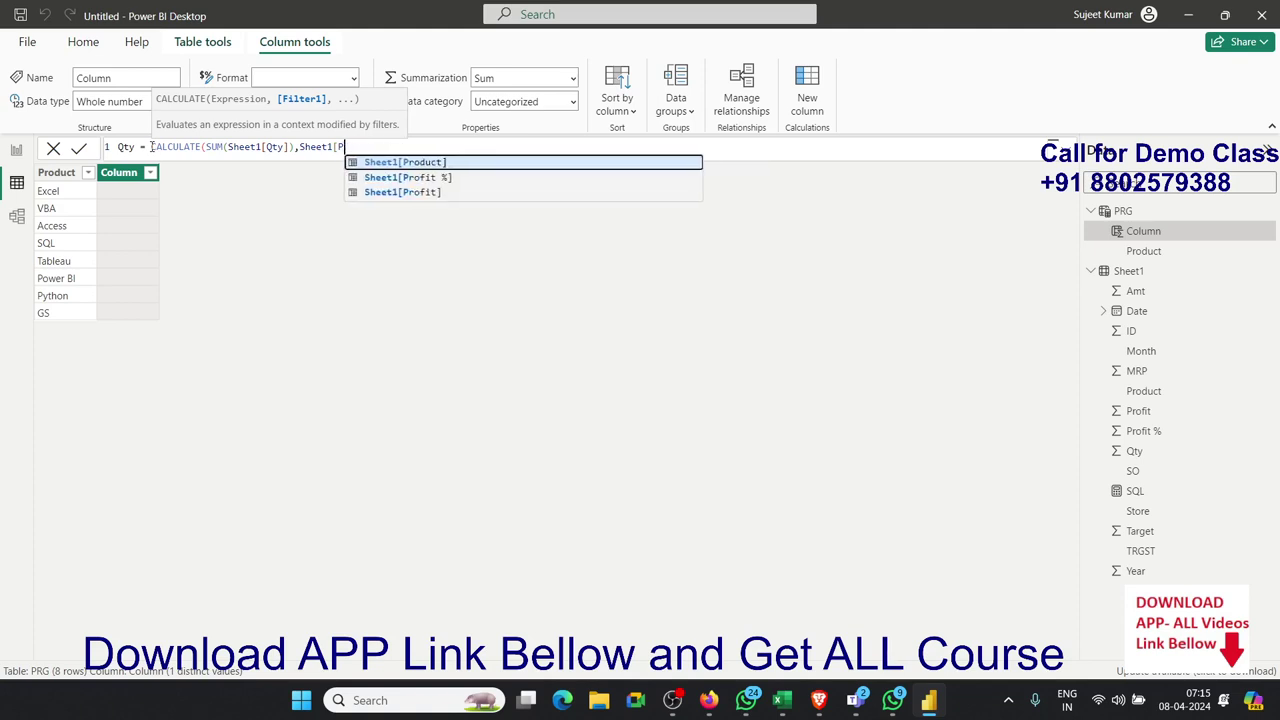
pyautogui.press('BackSpace')
pyautogui.press('BackSpace')
pyautogui.press('BackSpace')
pyautogui.press('BackSpace')
pyautogui.press('BackSpace')
pyautogui.press('BackSpace')
pyautogui.press('BackSpace')
pyautogui.press('BackSpace')
pyautogui.press('BackSpace')
pyautogui.press('BackSpace')
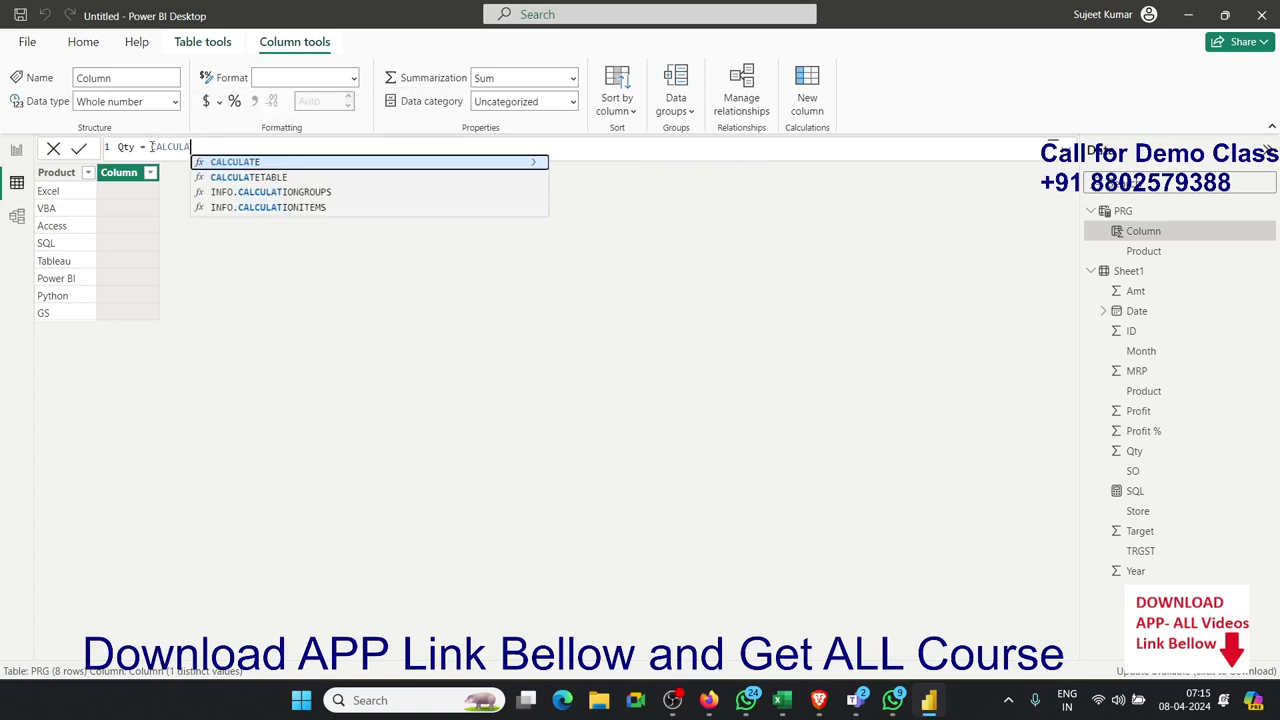
pyautogui.press('BackSpace')
pyautogui.press('BackSpace')
pyautogui.press('BackSpace')
pyautogui.press('BackSpace')
pyautogui.press('BackSpace')
pyautogui.press('BackSpace')
pyautogui.press('BackSpace')
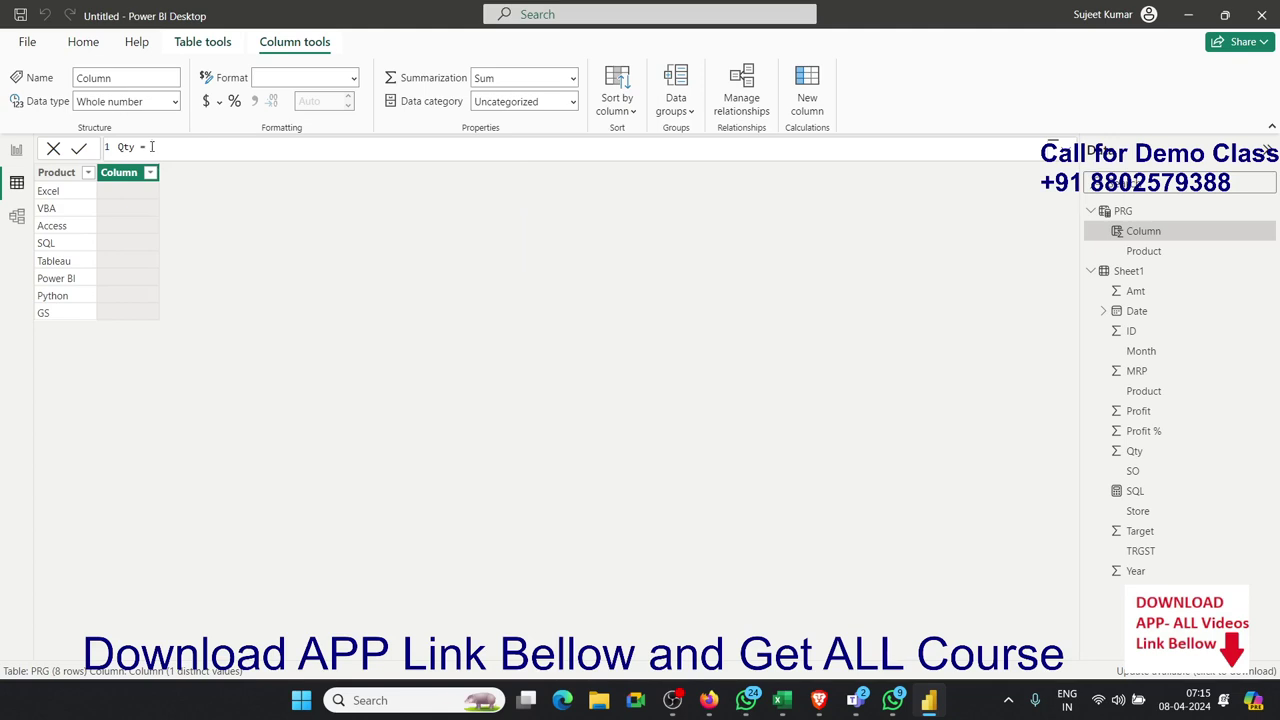
pyautogui.press('Return')
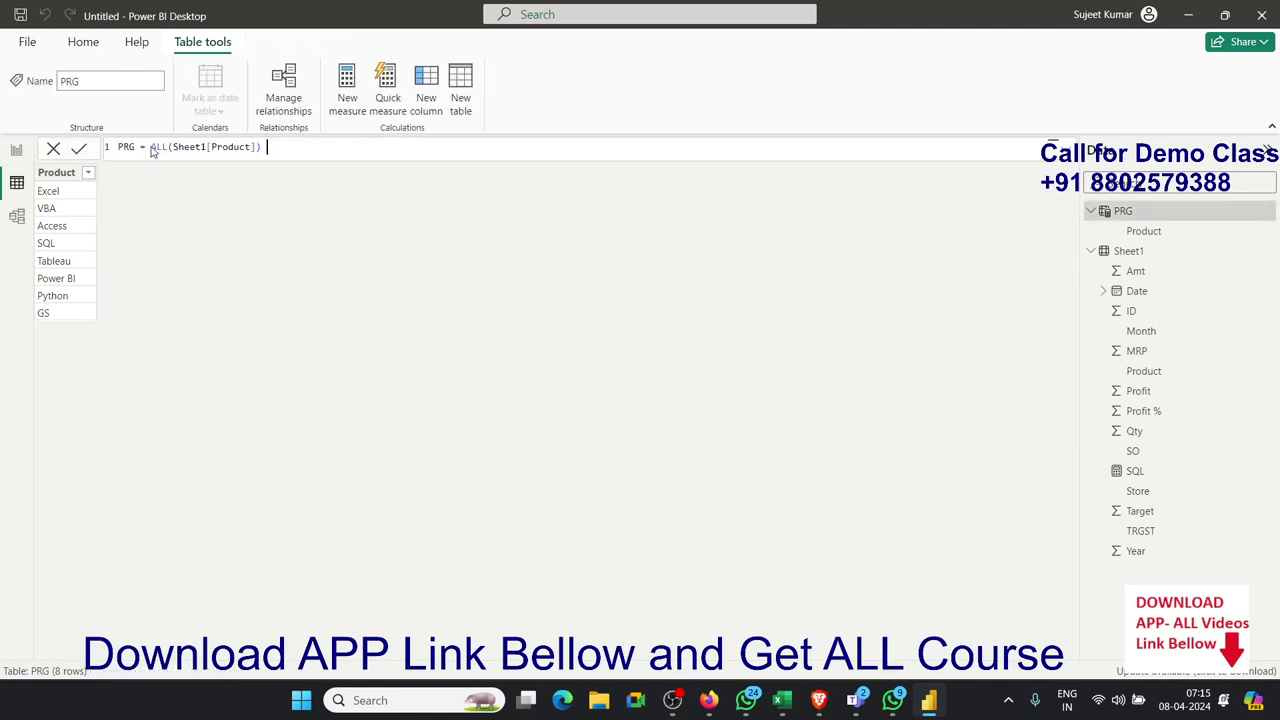
pyautogui.click(16, 152)
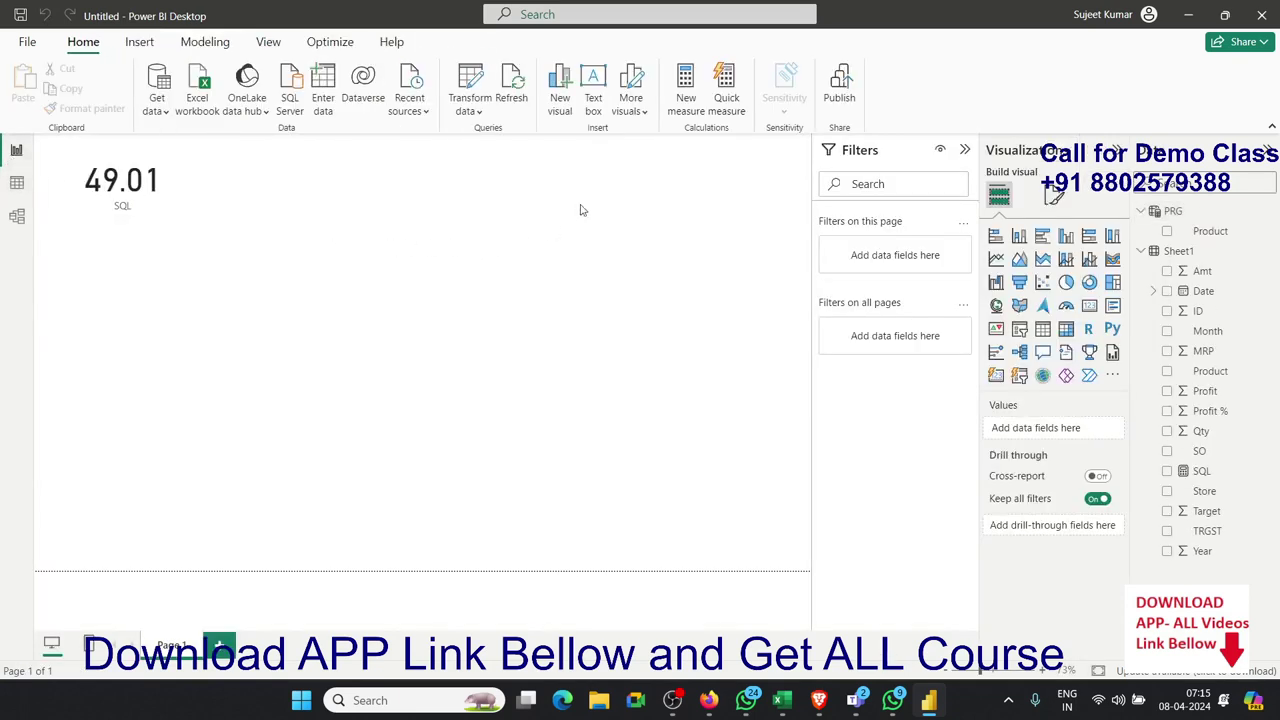
pyautogui.click(672, 110)
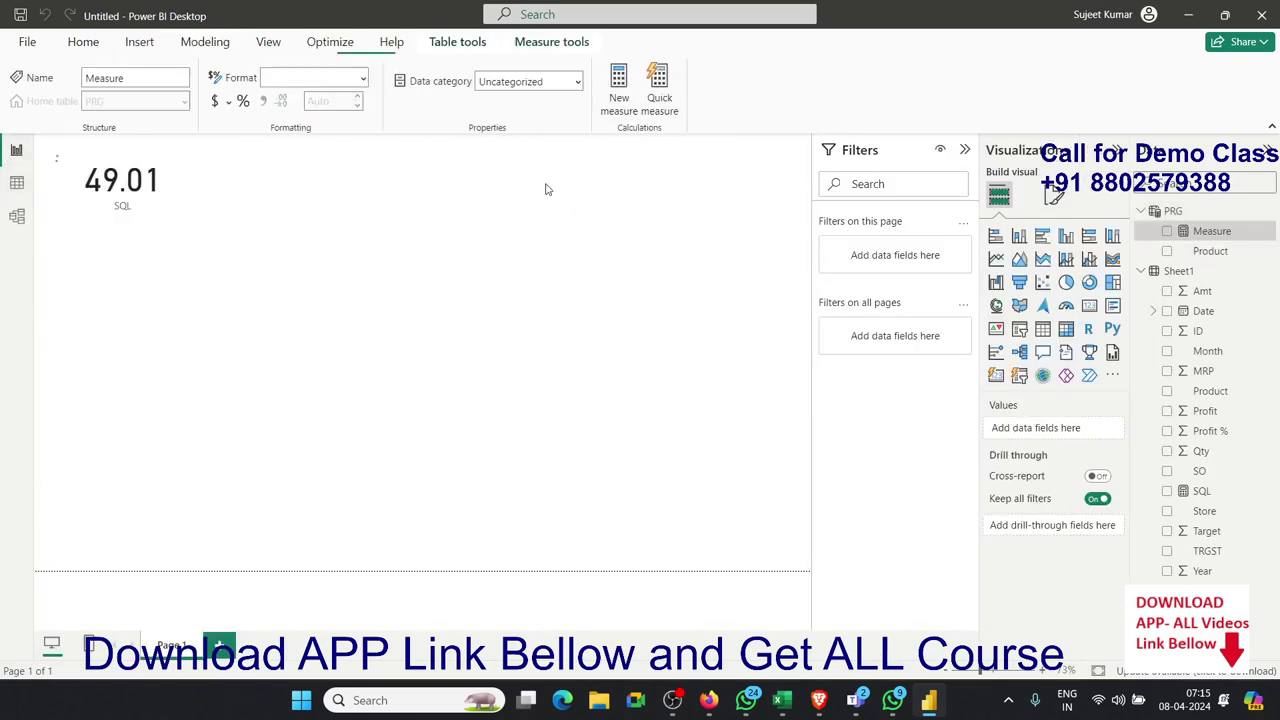
# Step: Name the new measure QQT and define it as SUM(Sheet1[Qty])
pyautogui.doubleClick(157, 150)
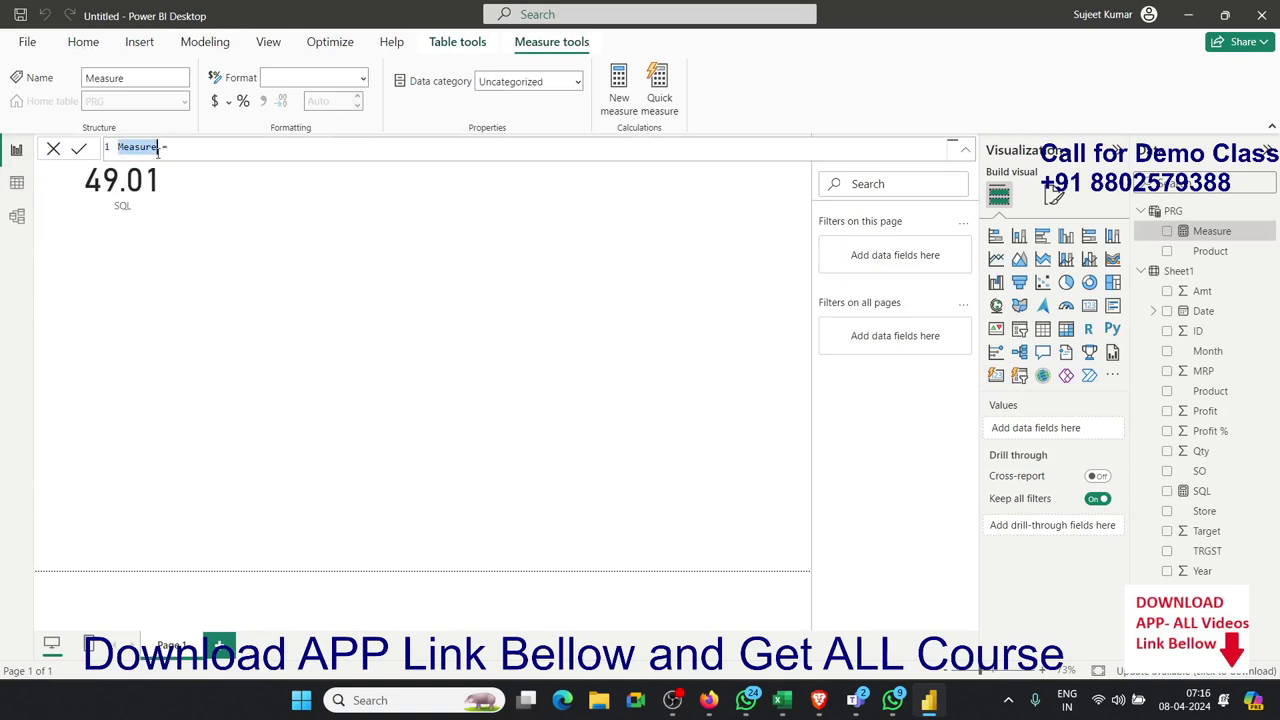
pyautogui.write('QQT = ')
pyautogui.write('s')
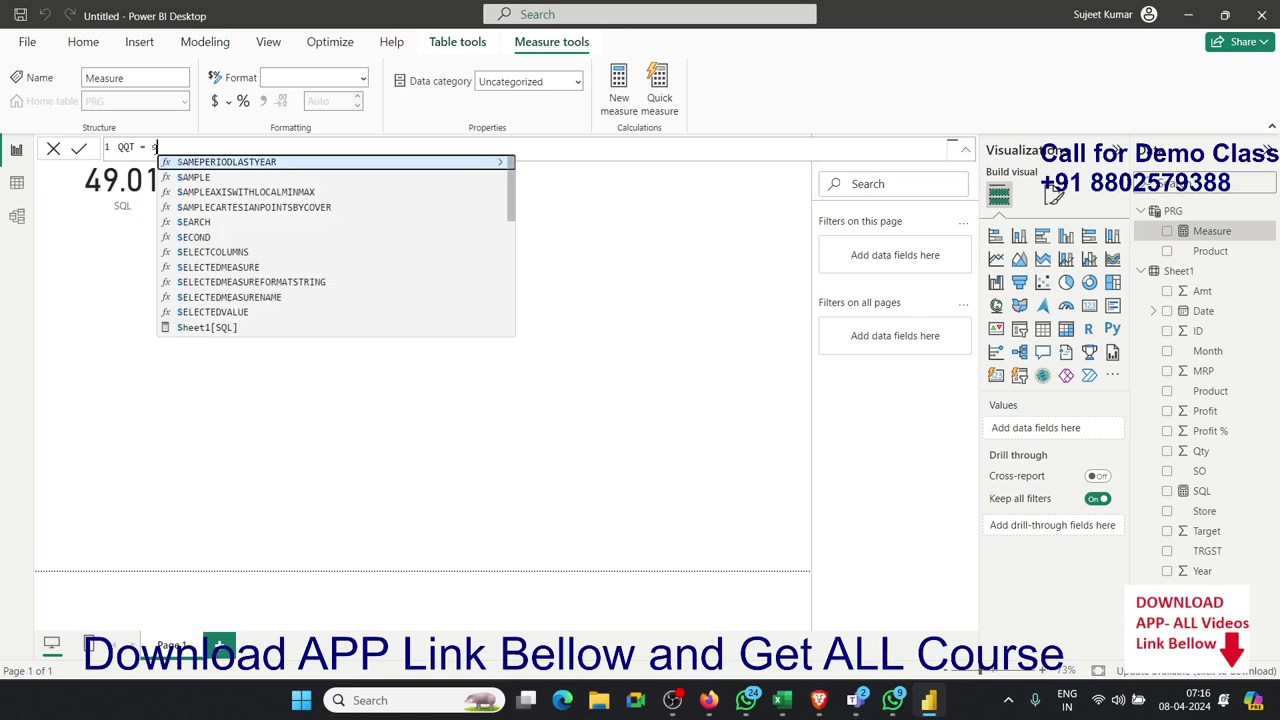
pyautogui.write('um')
pyautogui.press('Tab')
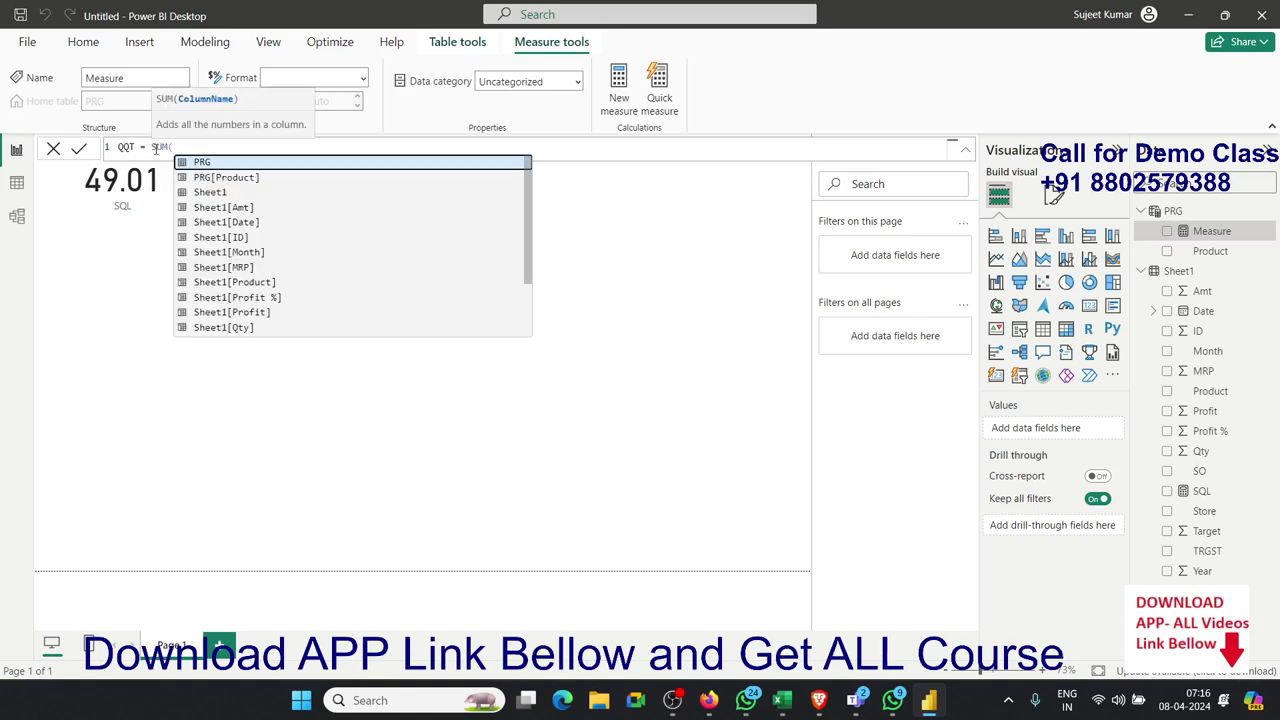
pyautogui.press('Down')
pyautogui.press('Down')
pyautogui.press('Down')
pyautogui.press('Down')
pyautogui.press('Down')
pyautogui.press('Down')
pyautogui.press('Down')
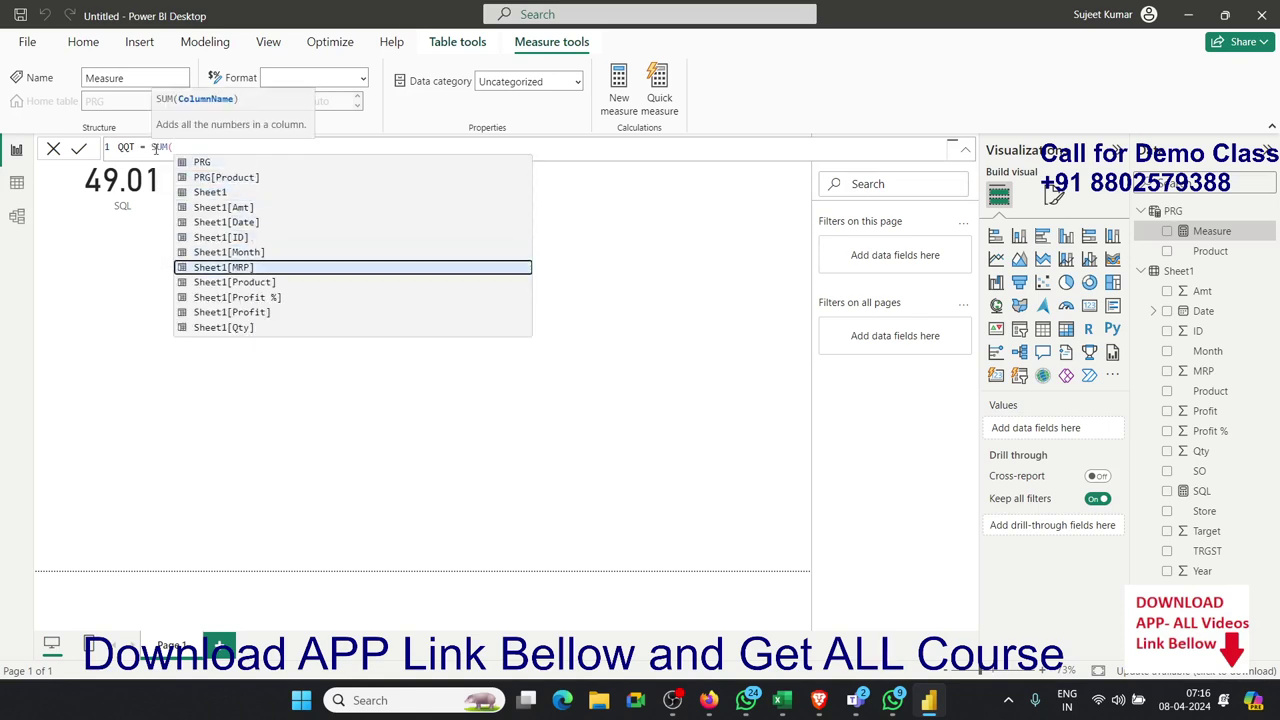
pyautogui.press('Down')
pyautogui.press('Down')
pyautogui.press('Down')
pyautogui.press('Down')
pyautogui.press('Up')
pyautogui.press('Up')
pyautogui.press('Up')
pyautogui.press('Up')
pyautogui.press('Up')
pyautogui.press('Up')
pyautogui.press('Up')
pyautogui.press('Up')
pyautogui.press('Up')
pyautogui.press('Tab')
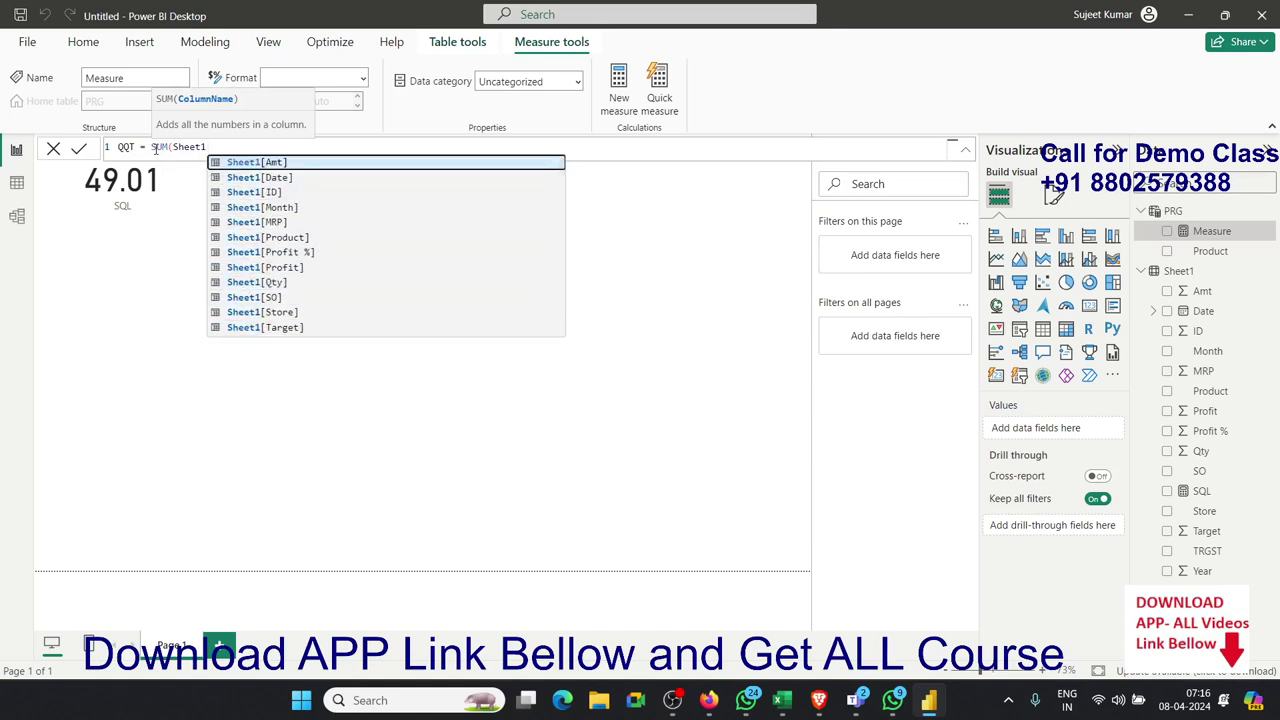
pyautogui.press('Down')
pyautogui.press('Down')
pyautogui.press('Down')
pyautogui.press('Down')
pyautogui.press('Down')
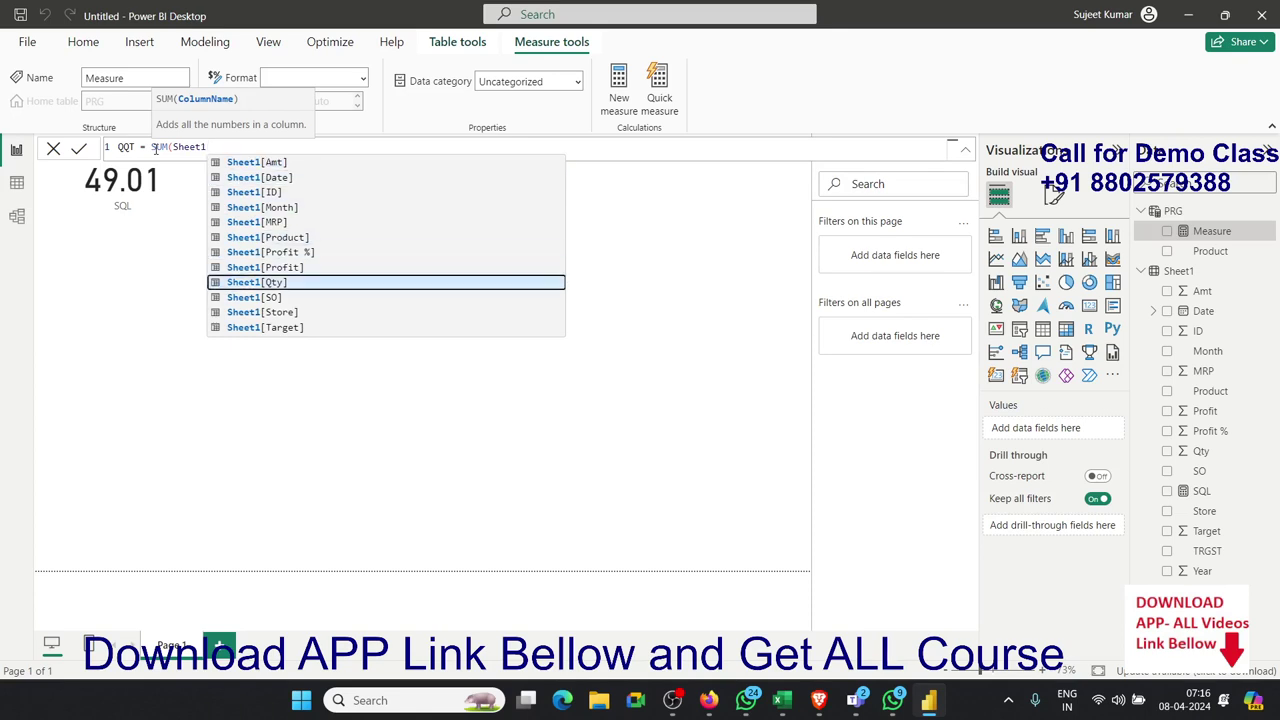
pyautogui.press('Up')
pyautogui.press('Up')
pyautogui.press('Up')
pyautogui.press('Up')
pyautogui.press('Down')
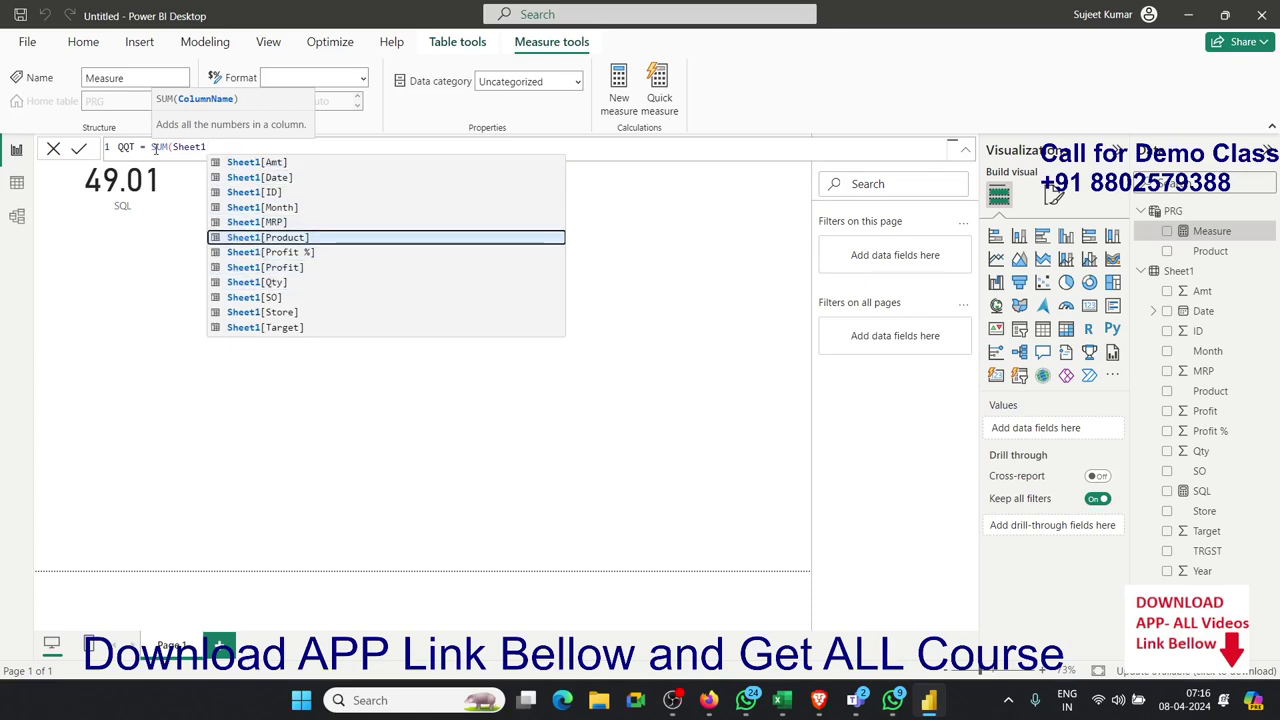
pyautogui.press('Down')
pyautogui.press('Down')
pyautogui.press('Down')
pyautogui.press('Tab')
pyautogui.write('))')
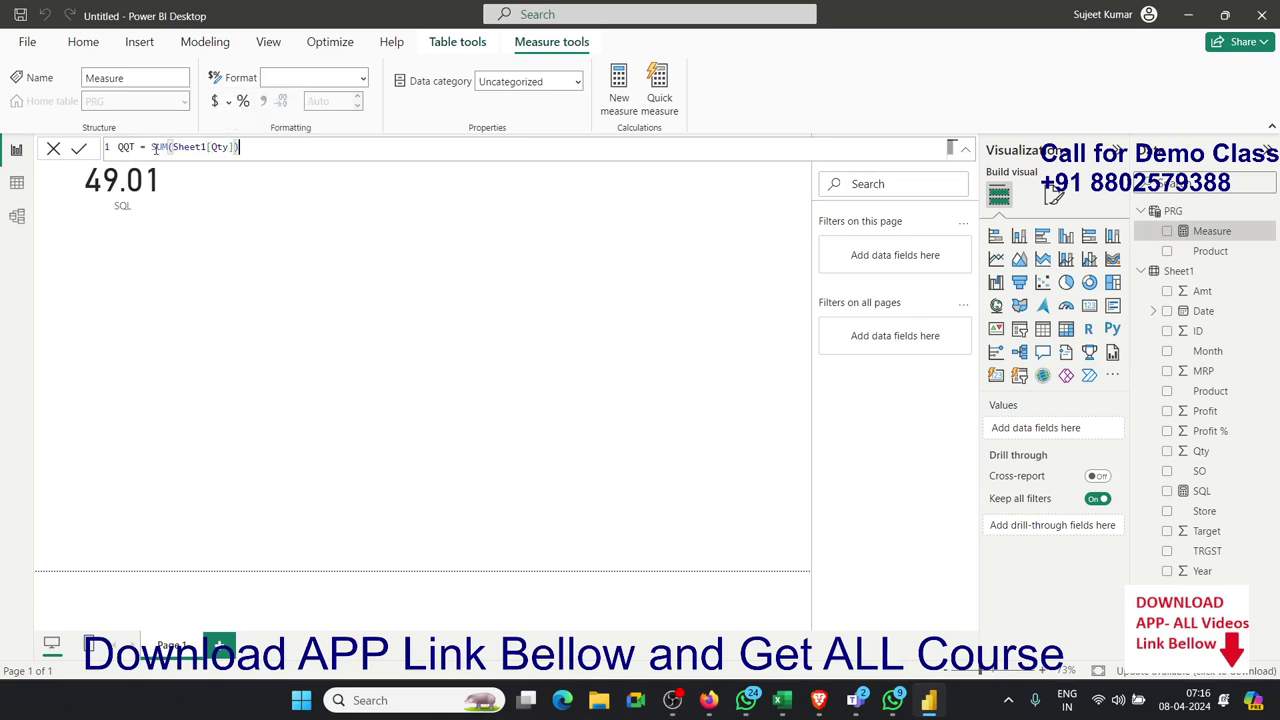
pyautogui.press('Return')
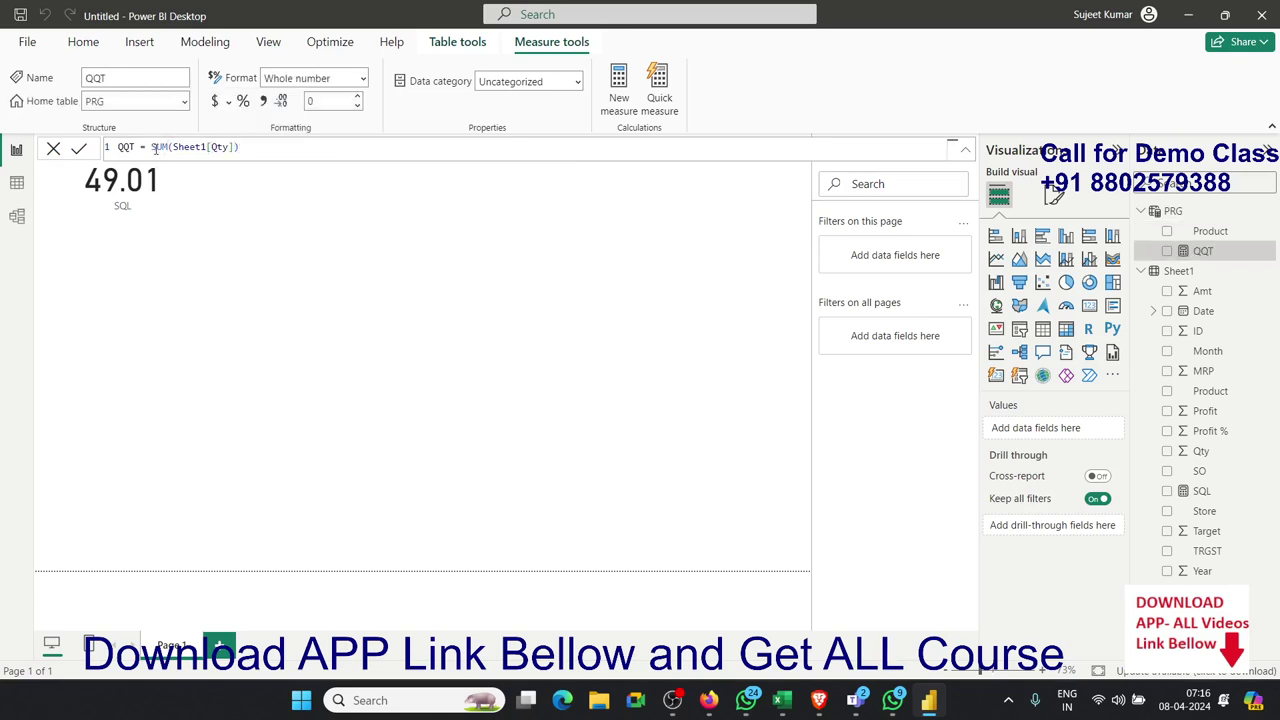
# Step: Add a card beside the SQL card showing the QQT measure (487K), then reopen QQT's formula
pyautogui.click(301, 316)
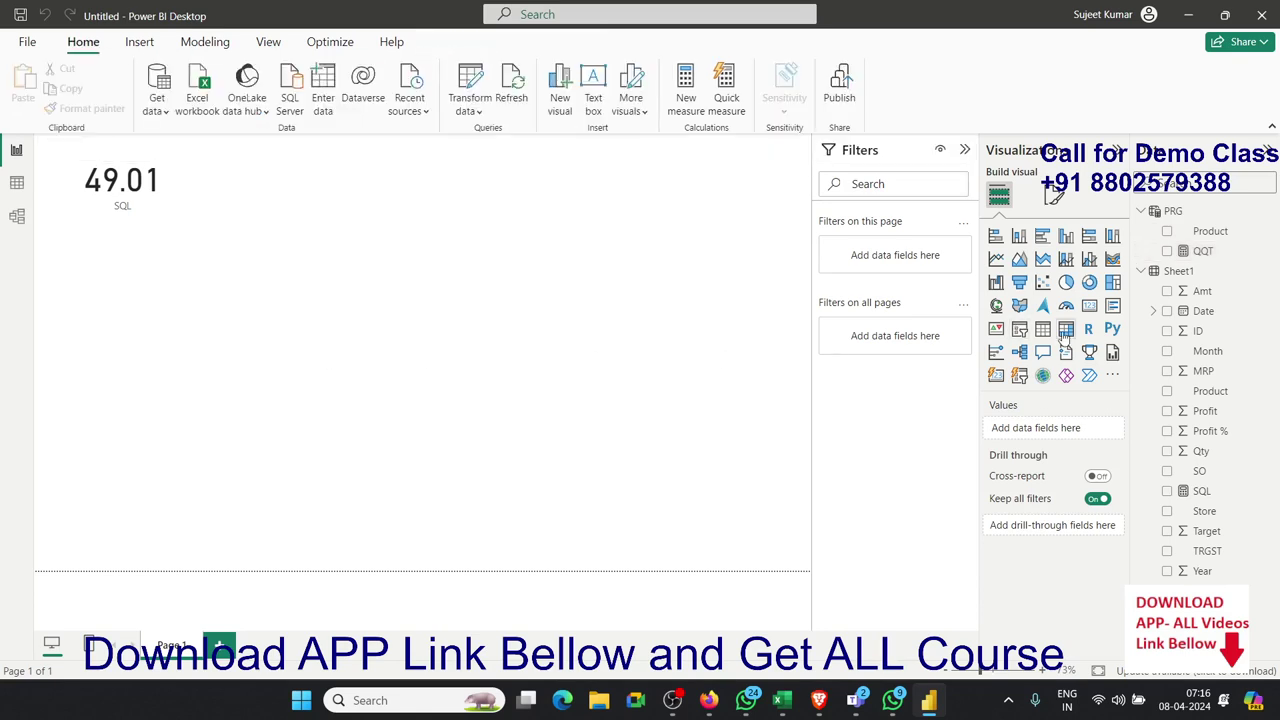
pyautogui.click(1089, 306)
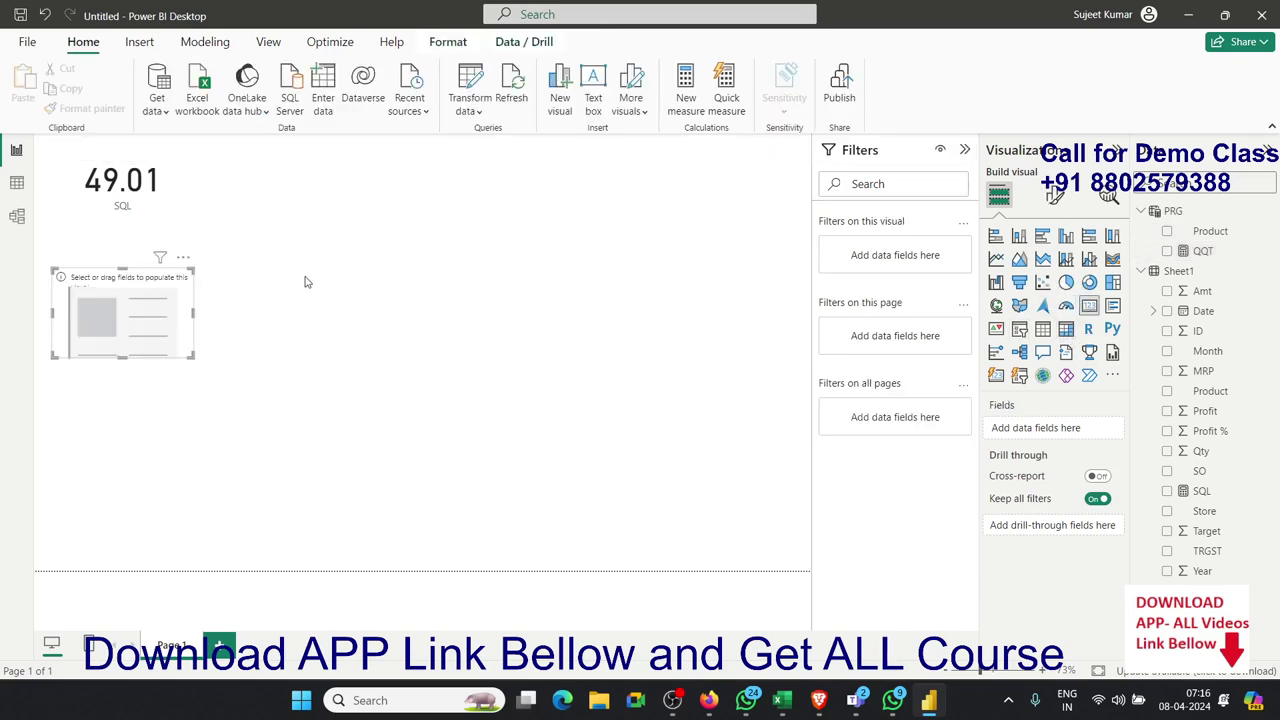
pyautogui.moveTo(168, 308); pyautogui.dragTo(385, 191)
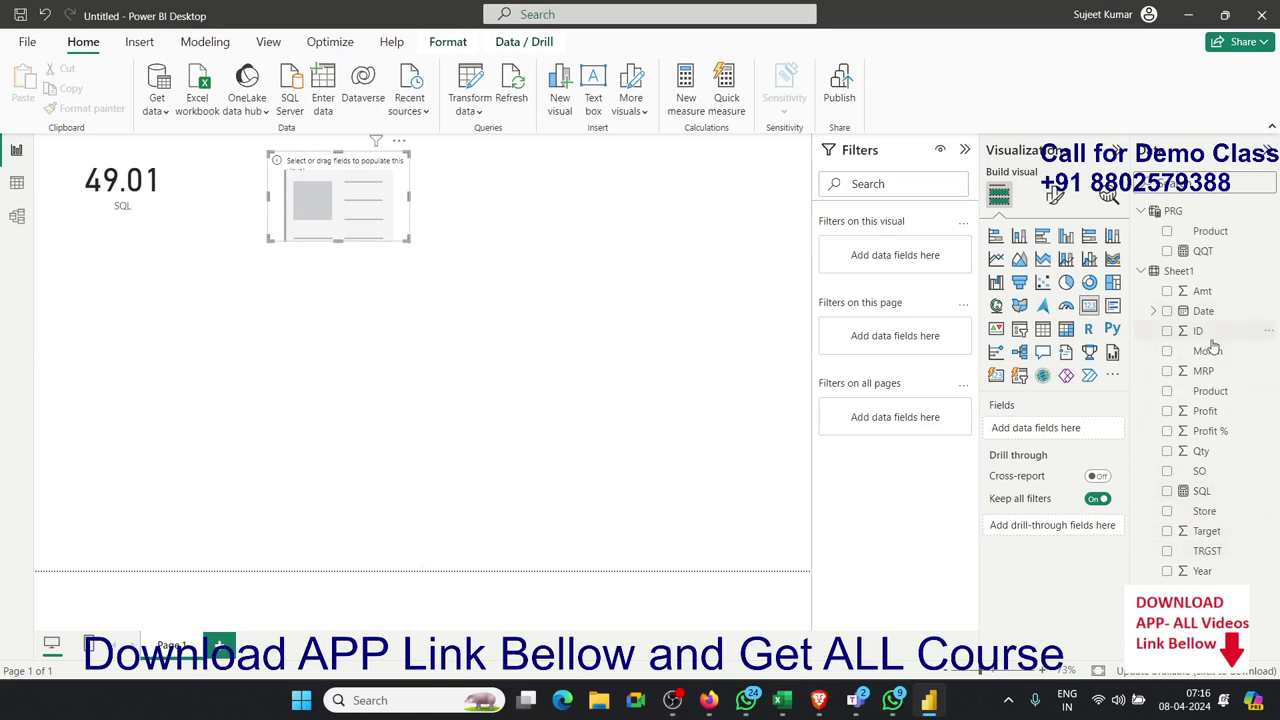
pyautogui.moveTo(1203, 251)
pyautogui.mouseDown()
pyautogui.moveTo(947, 261)
pyautogui.moveTo(343, 204)
pyautogui.mouseUp()
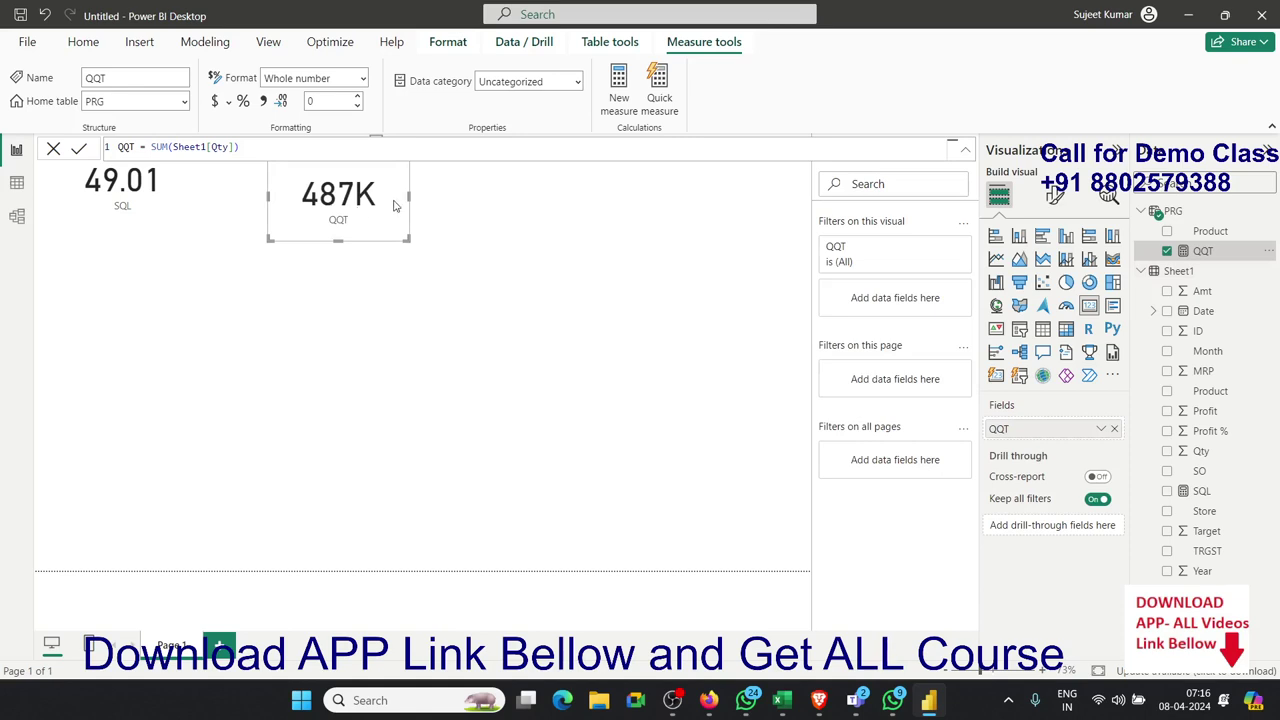
pyautogui.click(358, 153)
# Step: Change QQT's SUM to SUMX with Sheet1 as its table argument
pyautogui.press('BackSpace')
pyautogui.press('BackSpace')
pyautogui.press('BackSpace')
pyautogui.press('BackSpace')
pyautogui.press('BackSpace')
pyautogui.press('BackSpace')
pyautogui.press('BackSpace')
pyautogui.press('BackSpace')
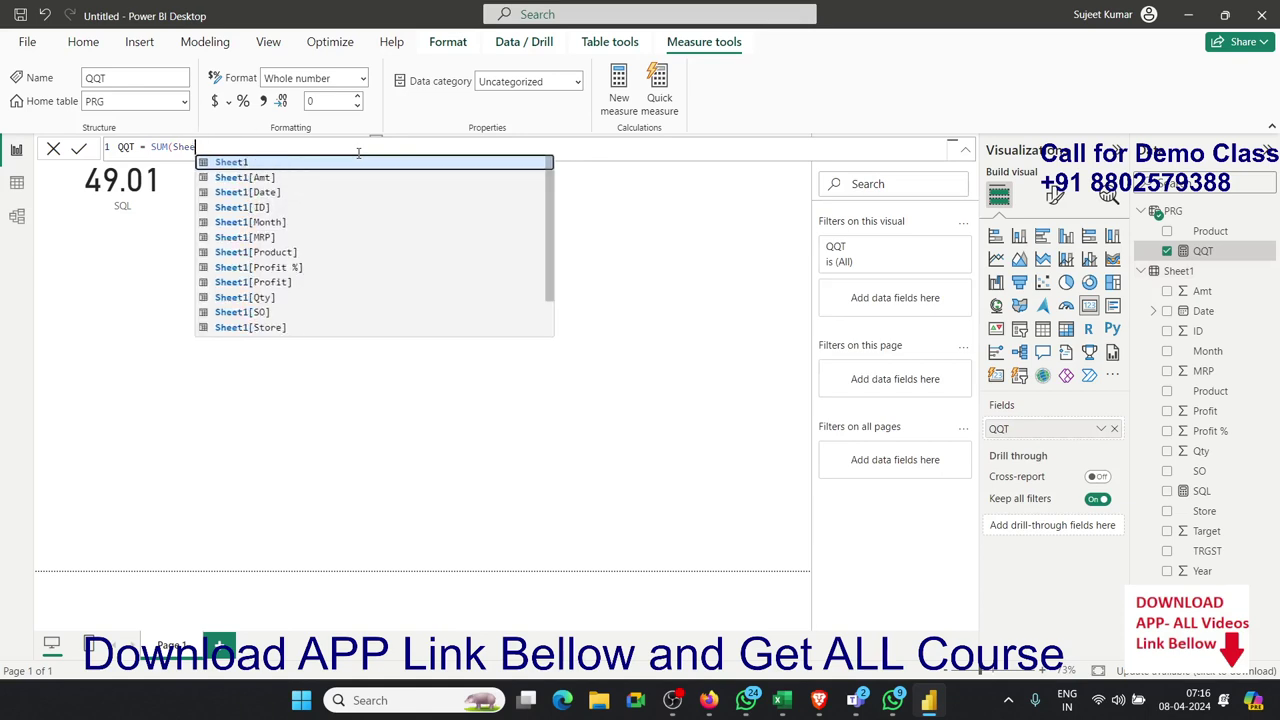
pyautogui.press('BackSpace')
pyautogui.press('BackSpace')
pyautogui.press('BackSpace')
pyautogui.press('BackSpace')
pyautogui.press('BackSpace')
pyautogui.write('x')
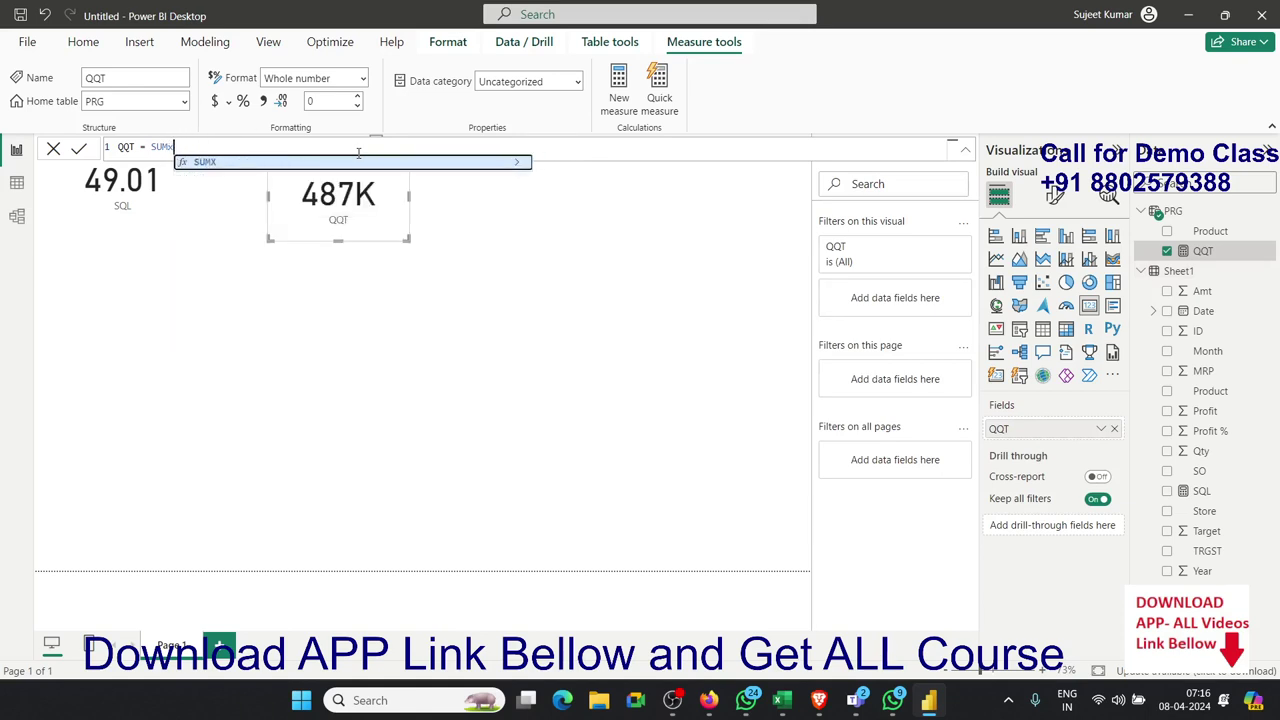
pyautogui.press('Tab')
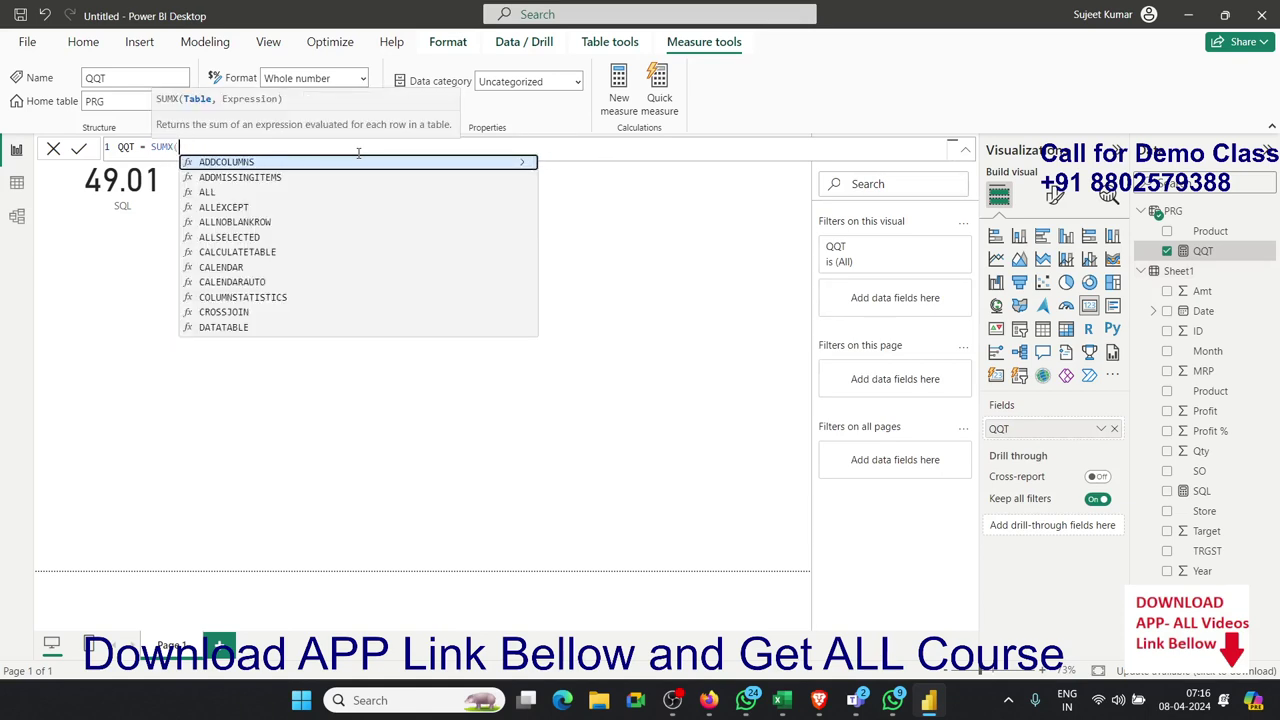
pyautogui.press('Down')
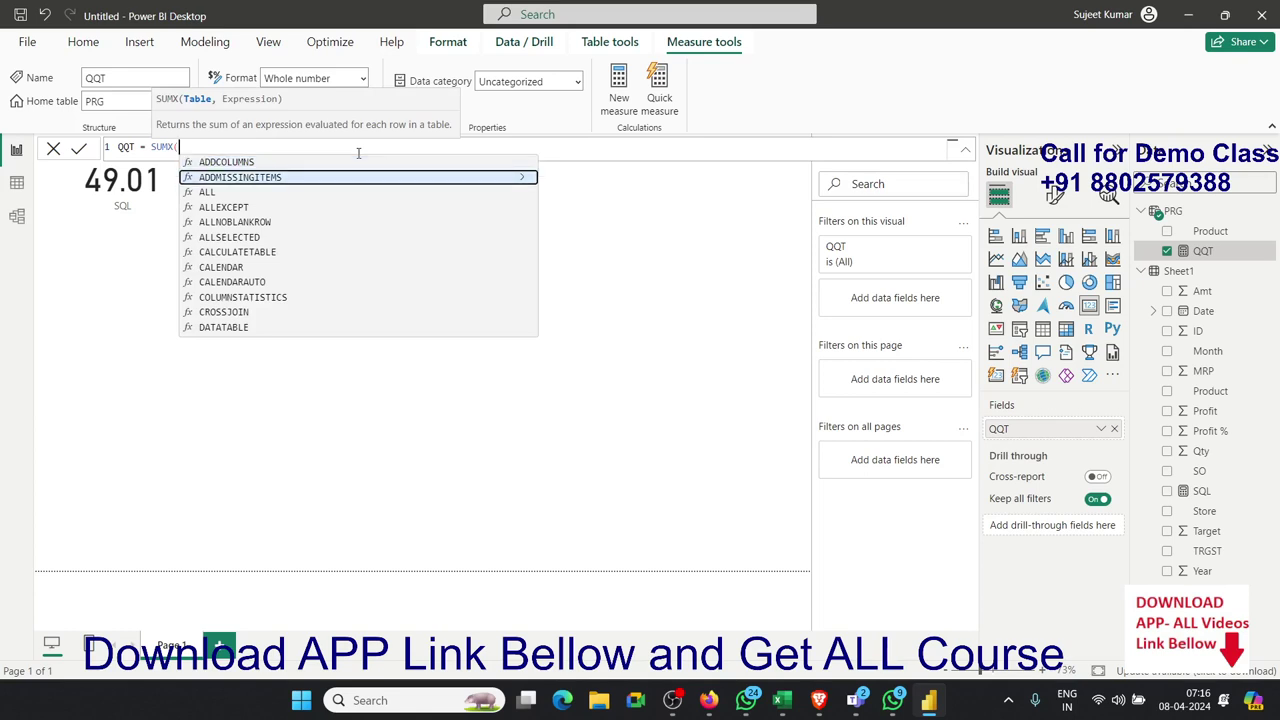
pyautogui.press('Down')
pyautogui.press('Down')
pyautogui.press('Down')
pyautogui.press('Down')
pyautogui.press('Down')
pyautogui.press('Down')
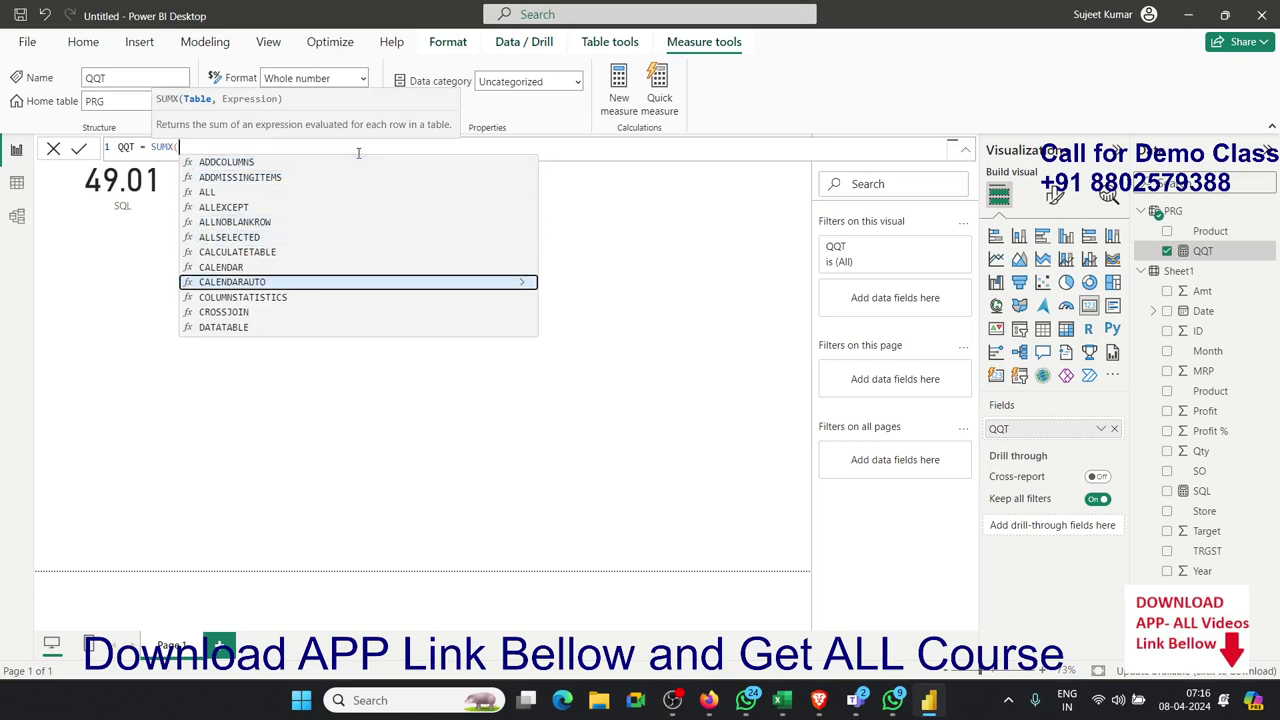
pyautogui.write('Sh')
pyautogui.press('Tab')
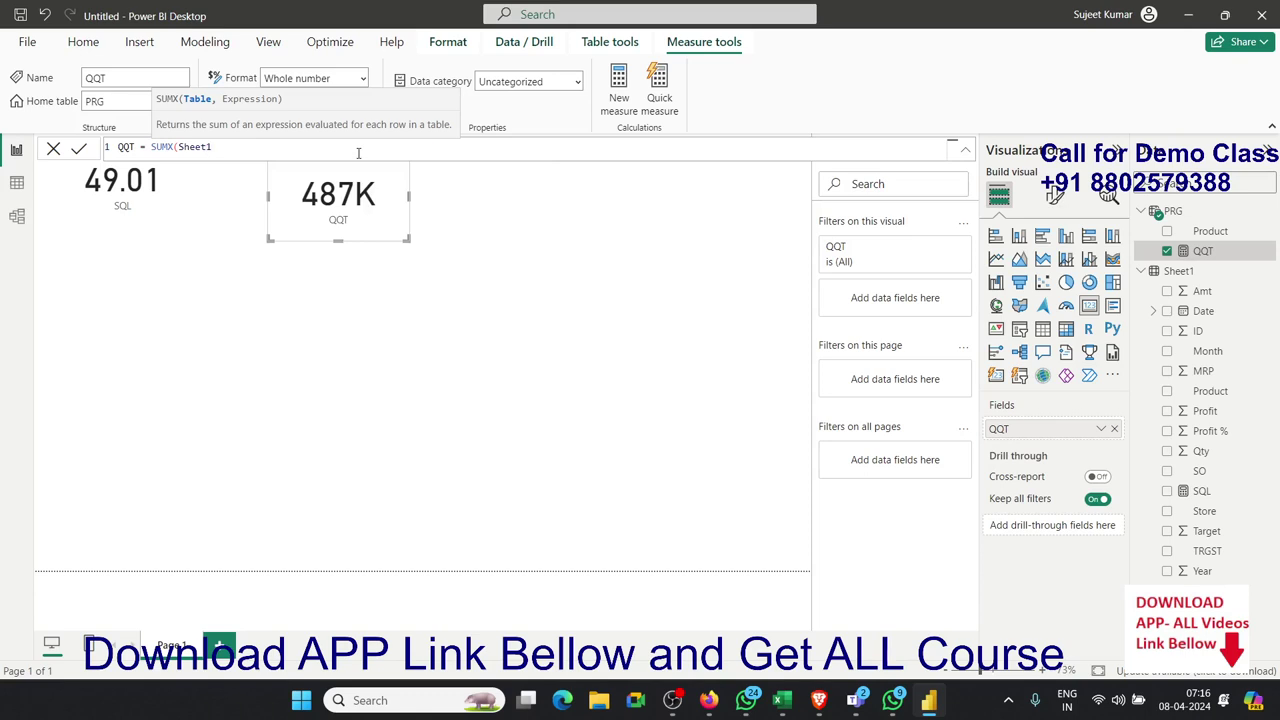
# Step: Finish and commit QQT = SUMX(Sheet1,Sheet1[Qty]), then select Sheet1 for replacement
pyautogui.write(',')
pyautogui.write('qy')
pyautogui.press('BackSpace')
pyautogui.press('BackSpace')
pyautogui.write('Qt')
pyautogui.press('Tab')
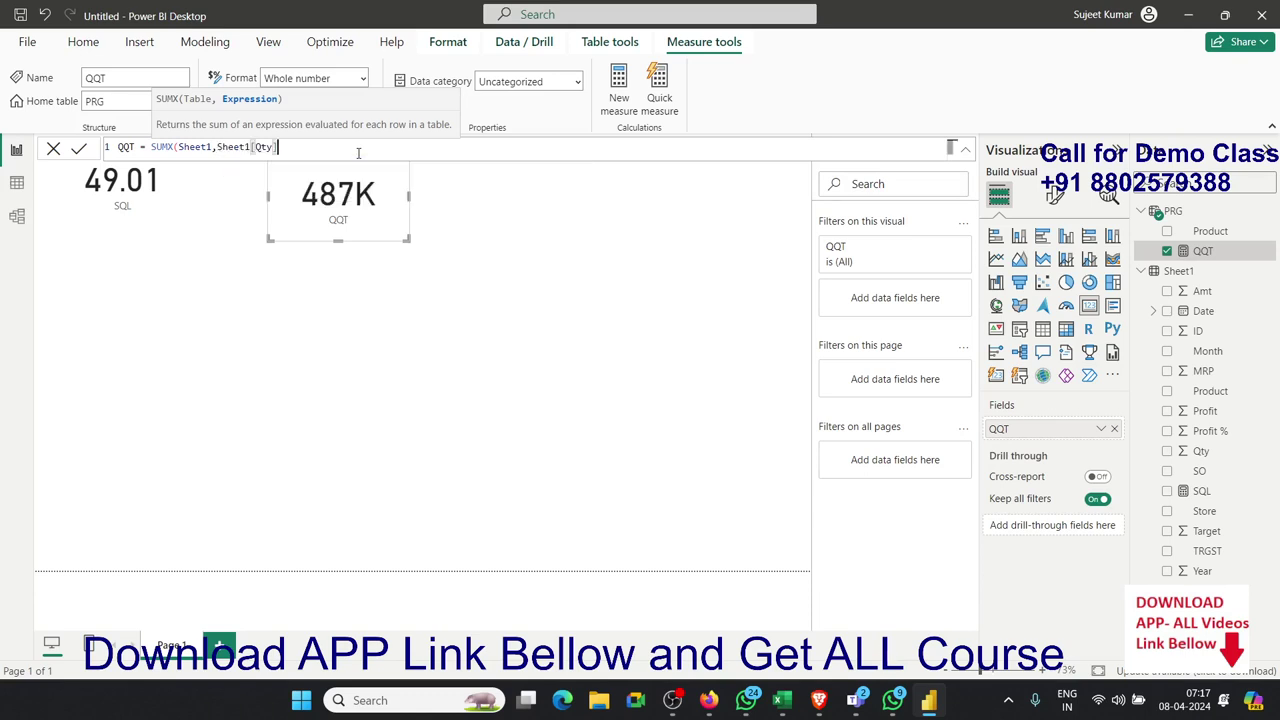
pyautogui.write(')')
pyautogui.press('Return')
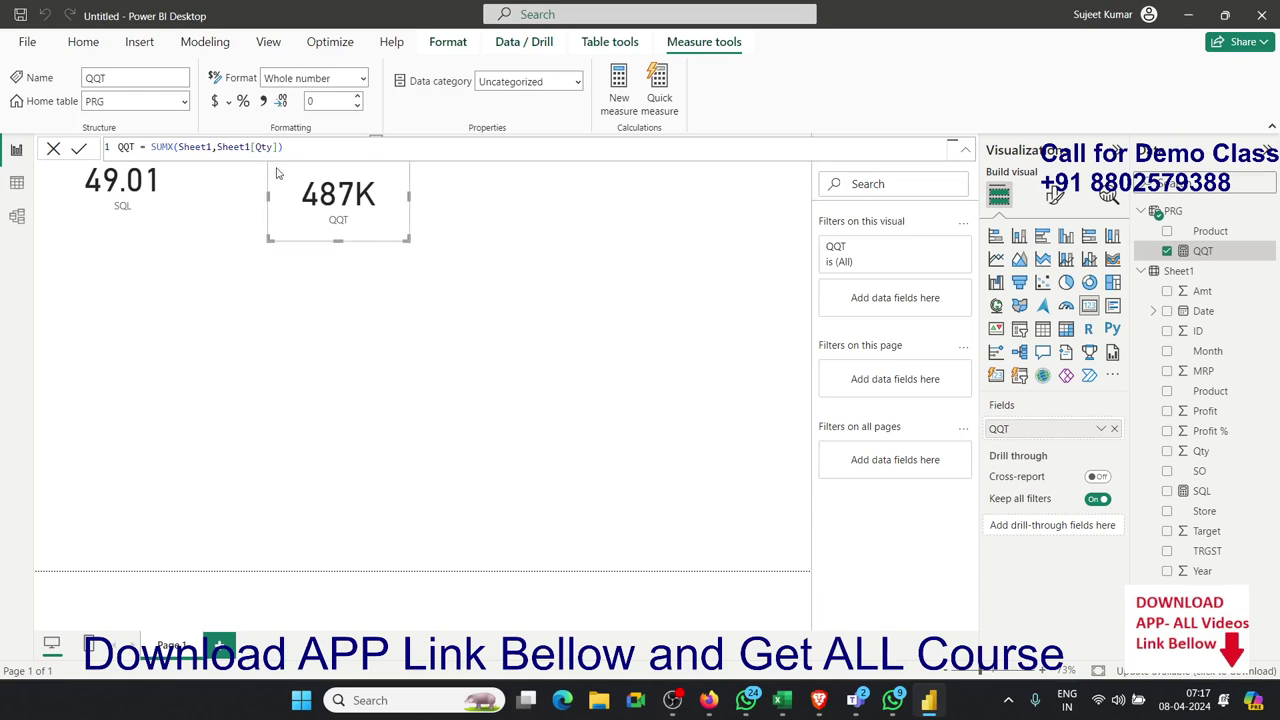
pyautogui.doubleClick(207, 147)
# Step: Replace Sheet1 with FILTER(Sheet1,Sheet1[Product]="SQL") and commit, so the card shows 68K
pyautogui.write('fil')
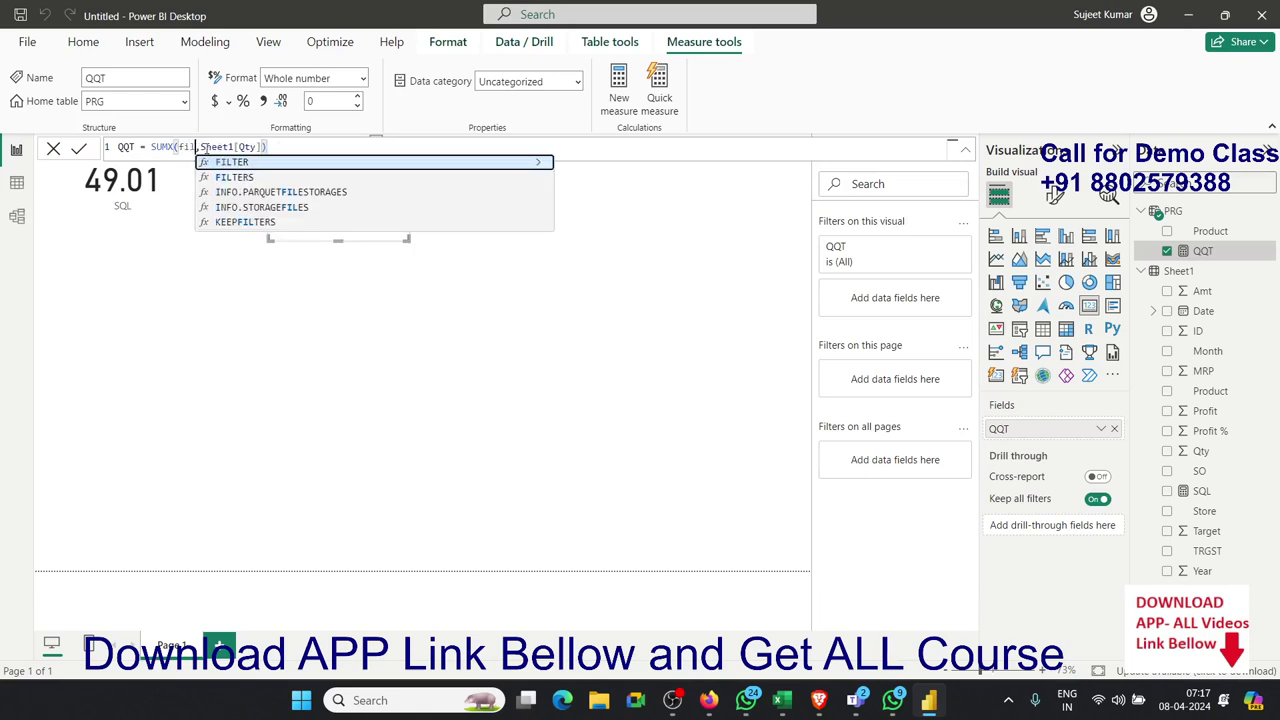
pyautogui.press('Tab')
pyautogui.write('sh')
pyautogui.press('Tab')
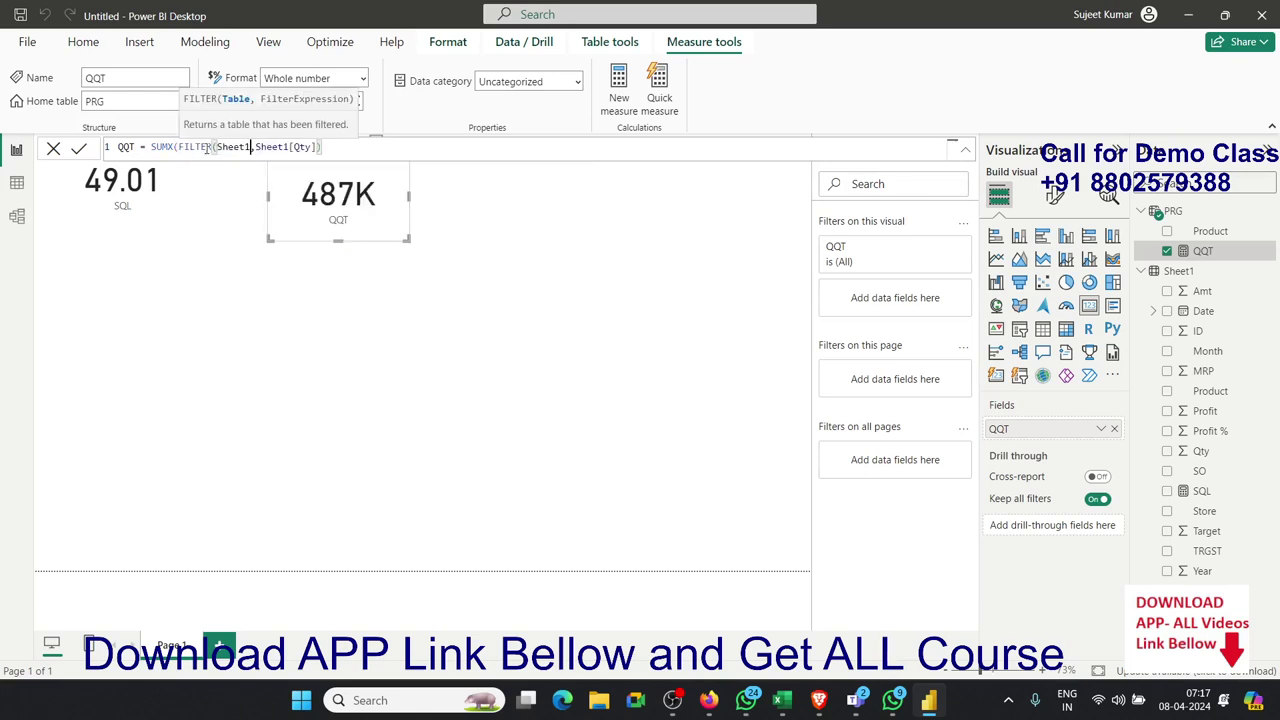
pyautogui.write(',pro')
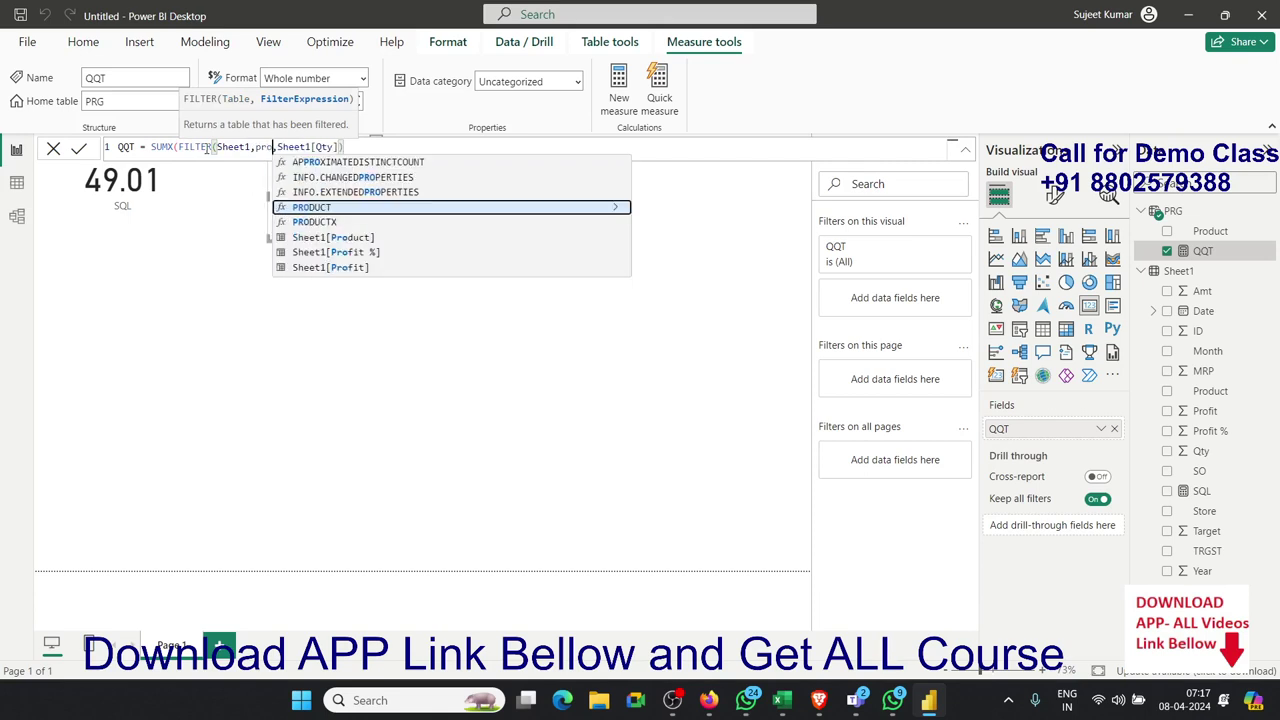
pyautogui.press('Tab')
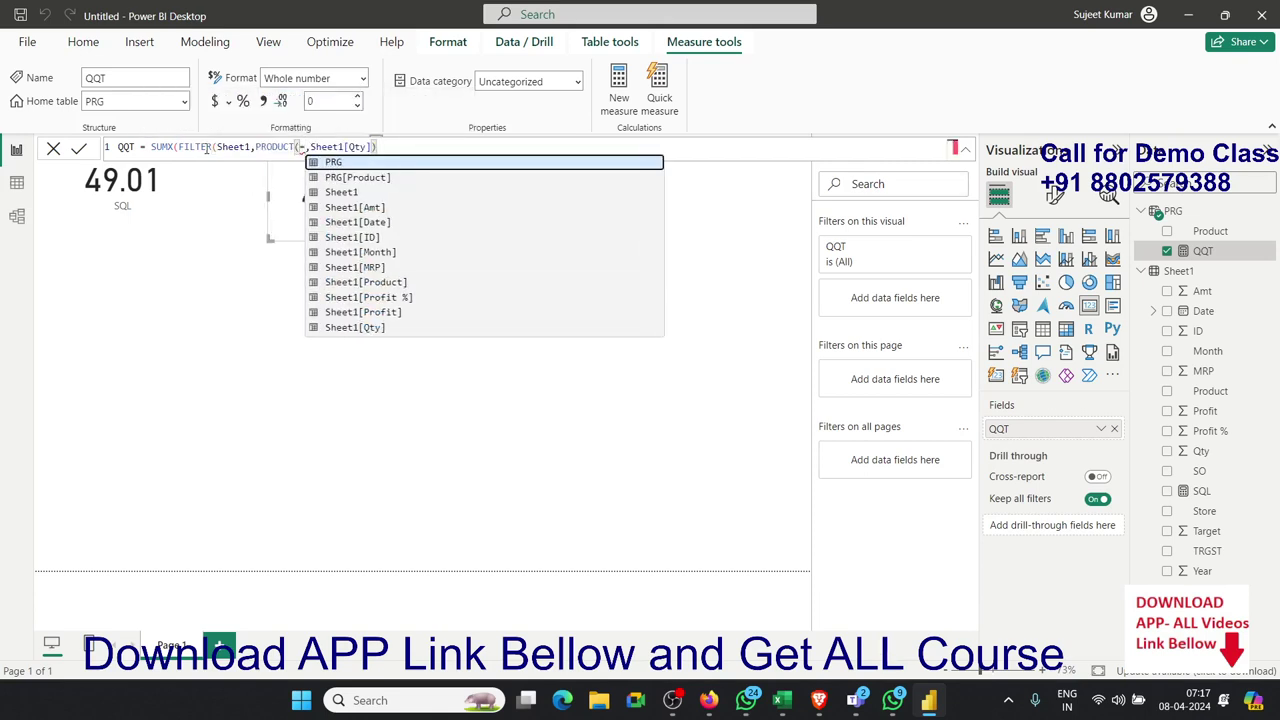
pyautogui.press('BackSpace')
pyautogui.press('BackSpace')
pyautogui.press('BackSpace')
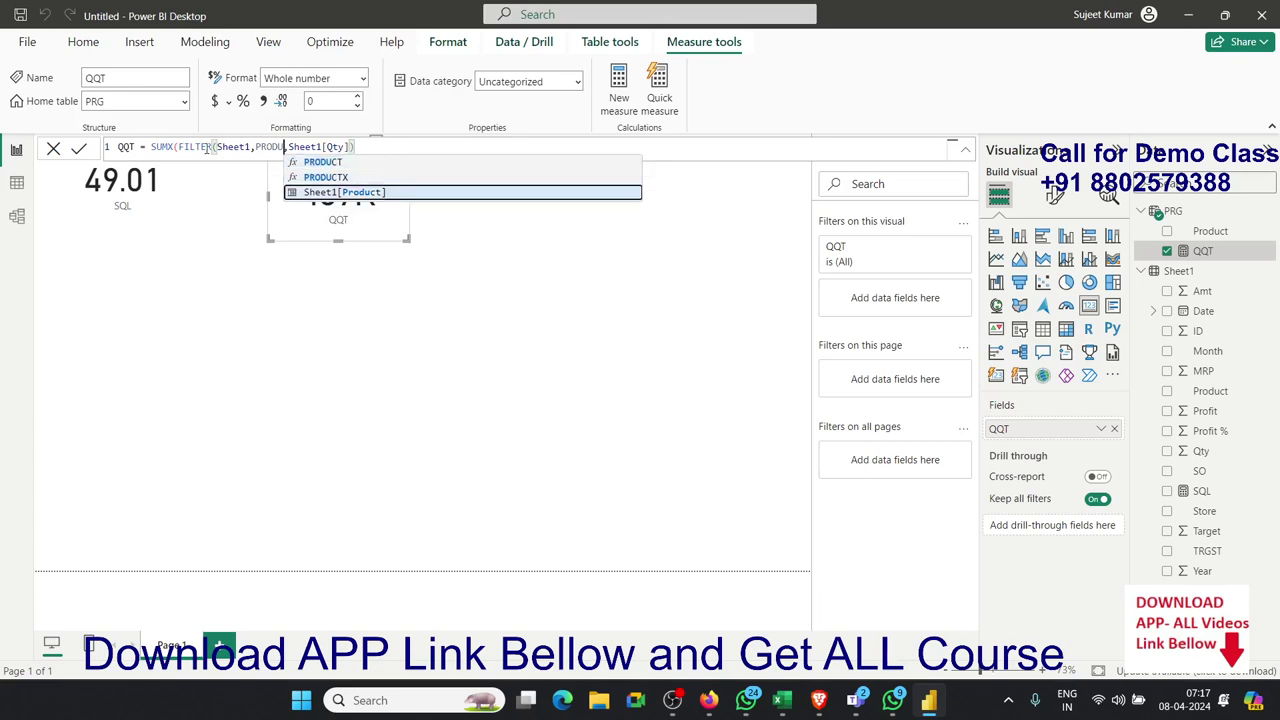
pyautogui.press('Tab')
pyautogui.write('="S')
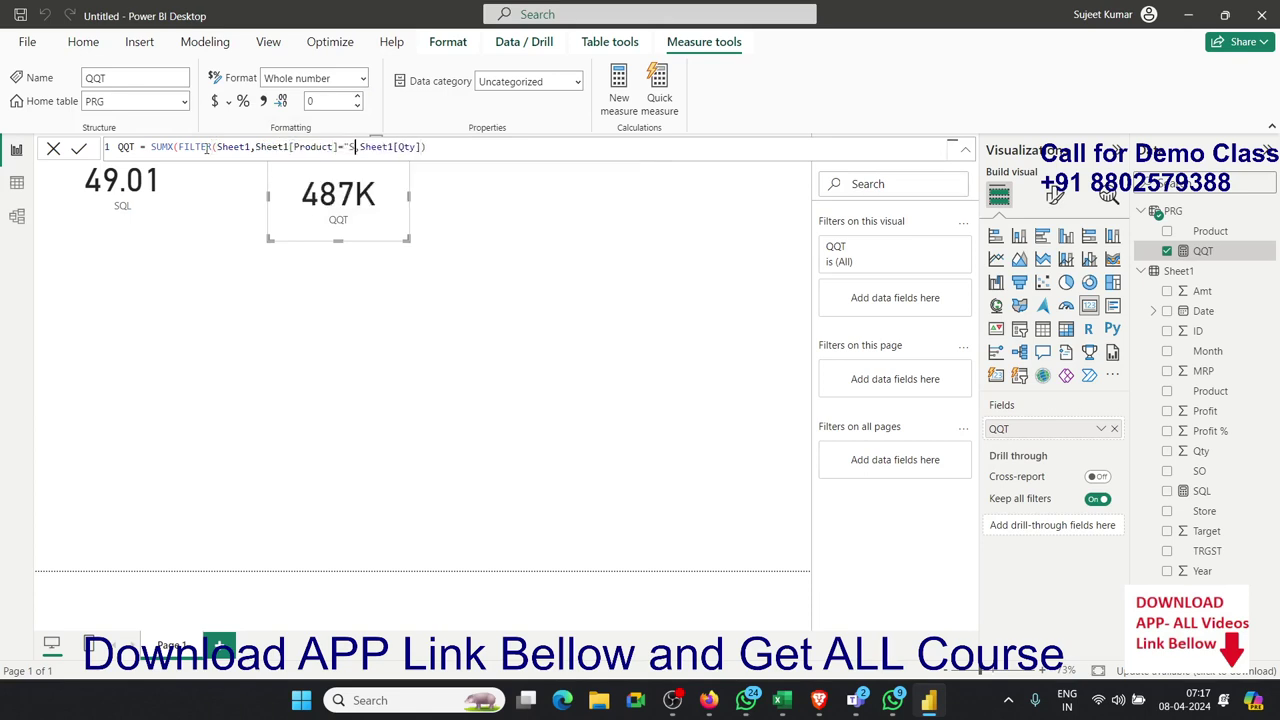
pyautogui.write('QL")')
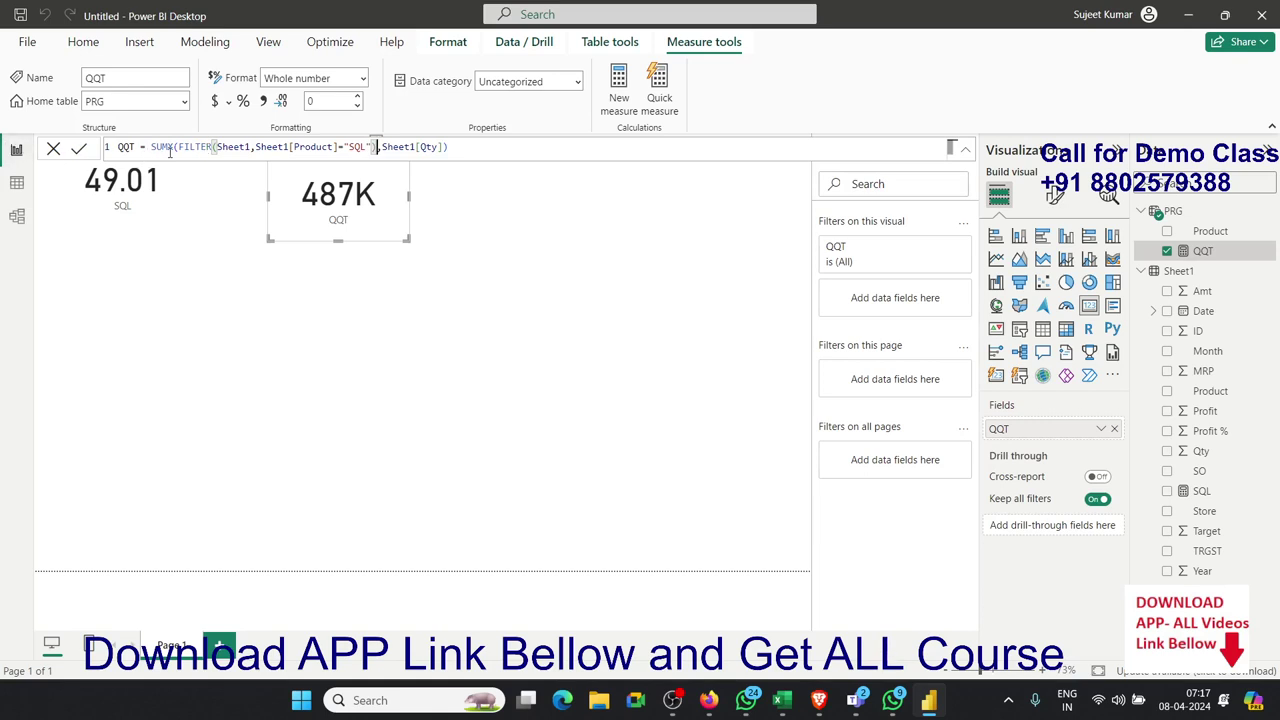
pyautogui.moveTo(177, 148); pyautogui.dragTo(376, 150)
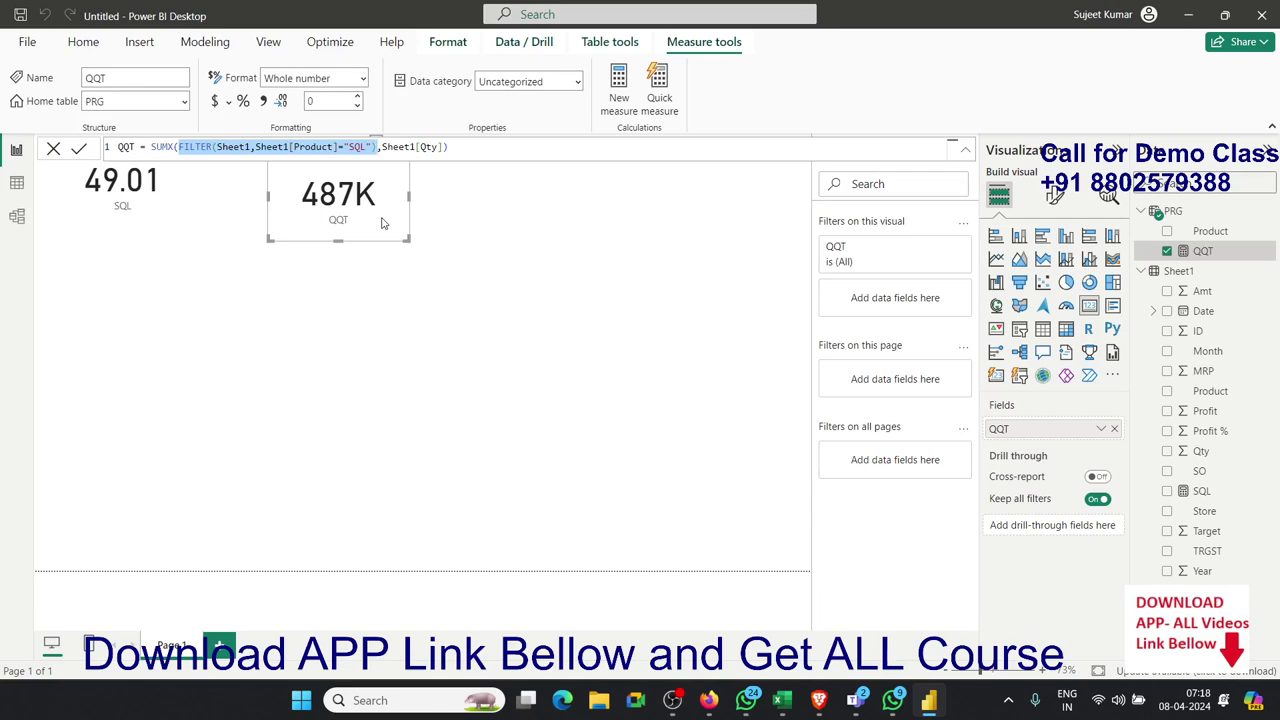
pyautogui.press('Return')
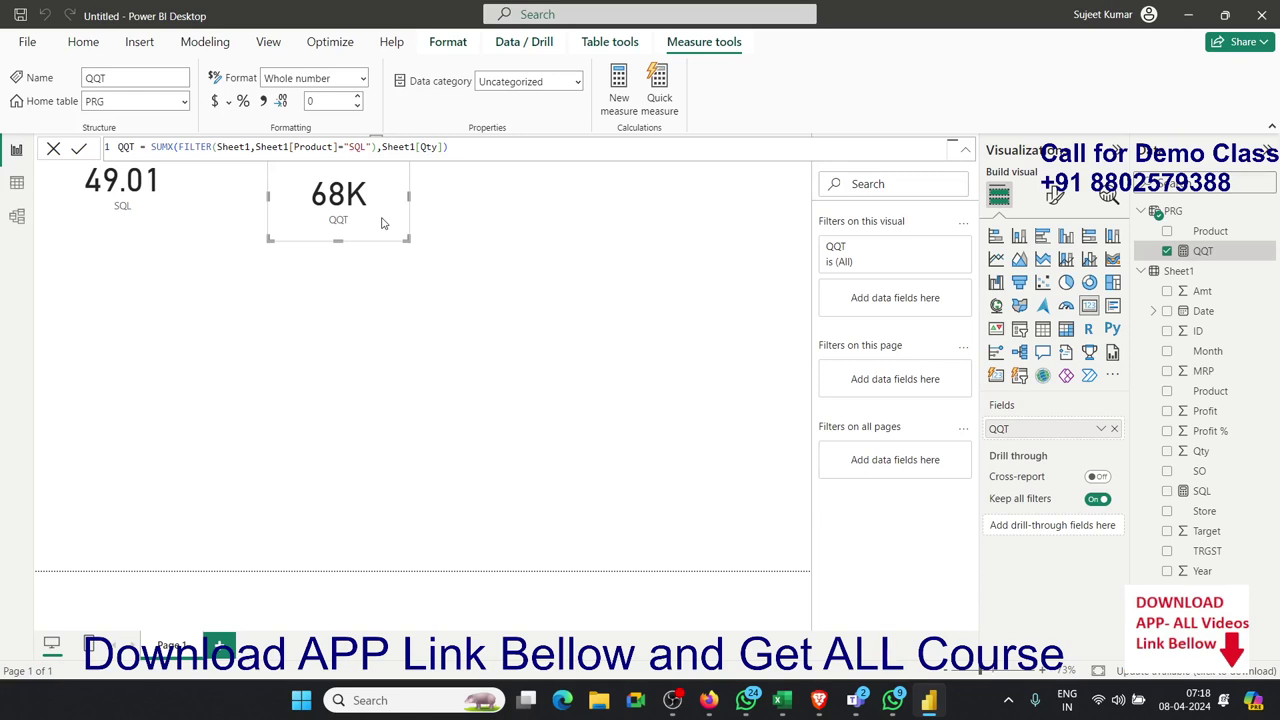
# Step: Review the filtered SUMX formula, leave it unchanged, and deselect the 68K card
pyautogui.click(450, 147)
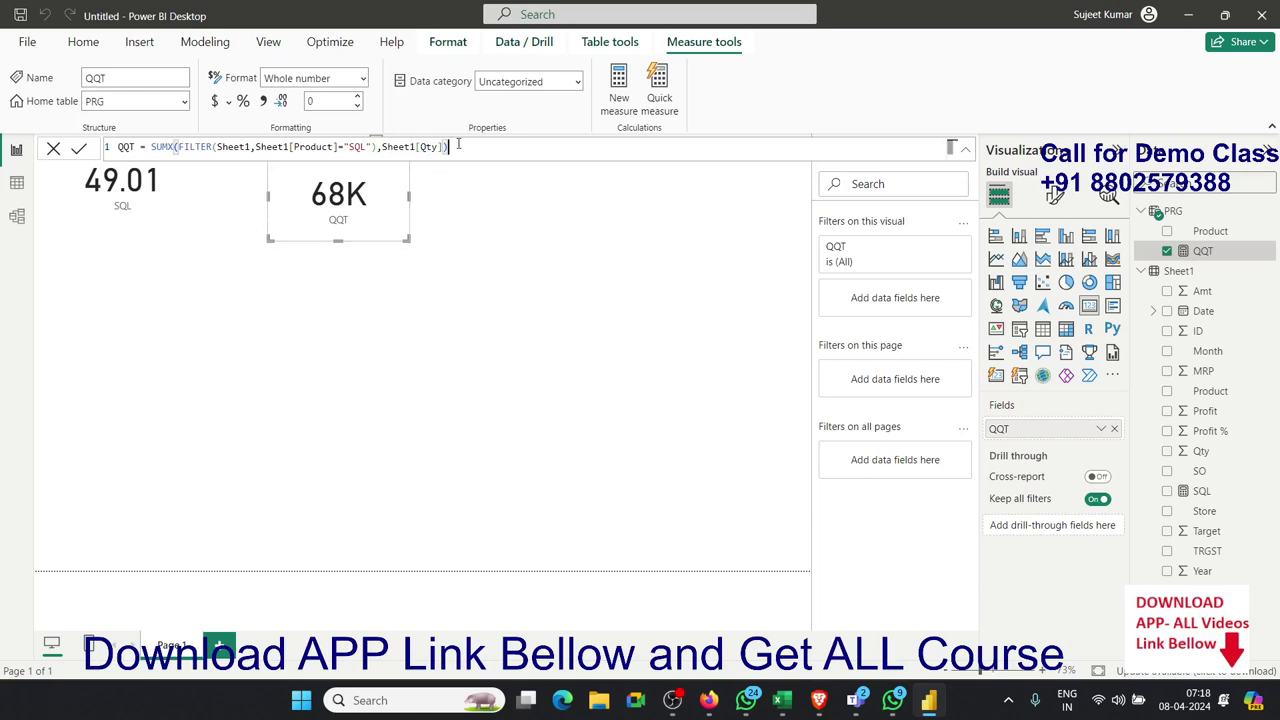
pyautogui.keyDown('shift'); pyautogui.click(151, 147); pyautogui.keyUp('shift')
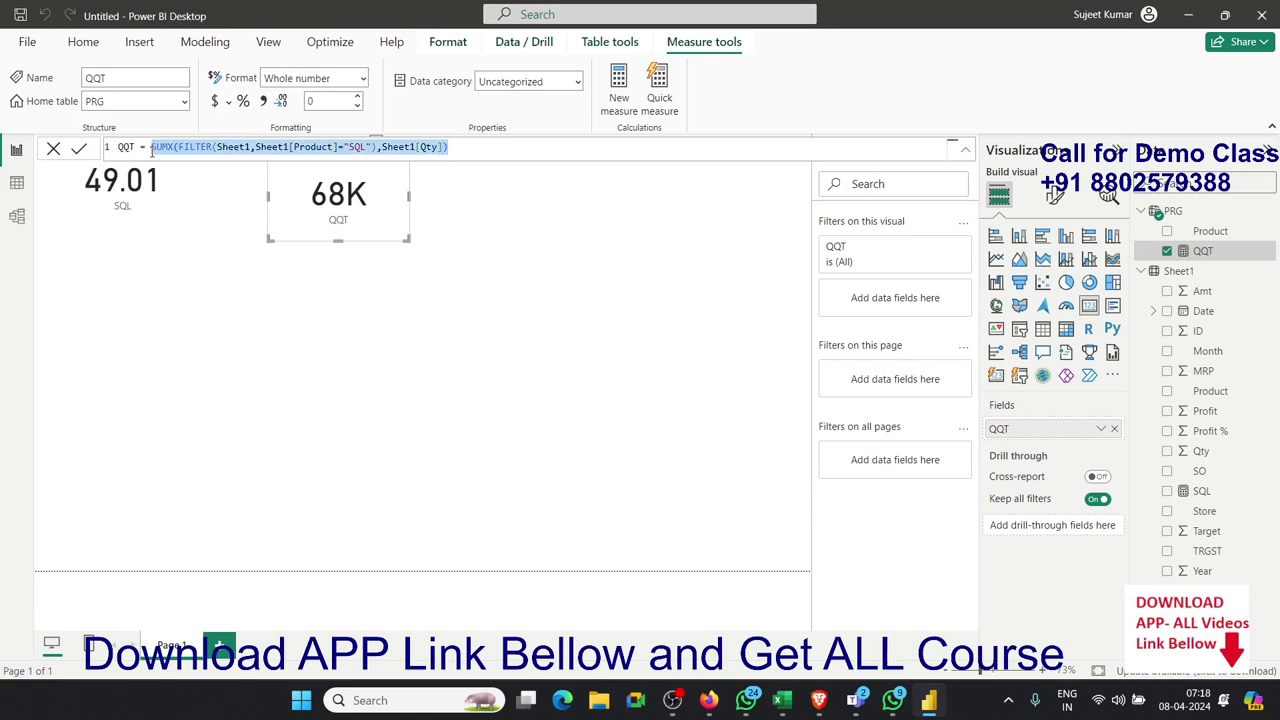
pyautogui.press('Escape')
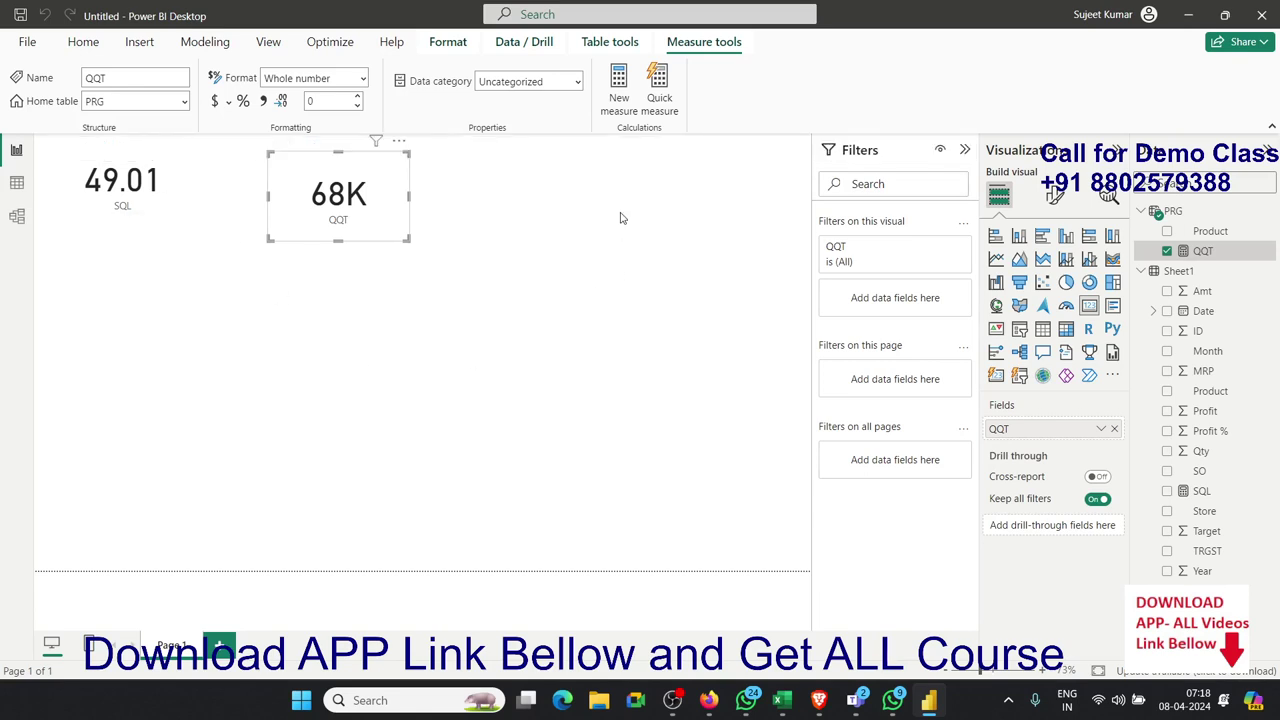
pyautogui.click(627, 163)
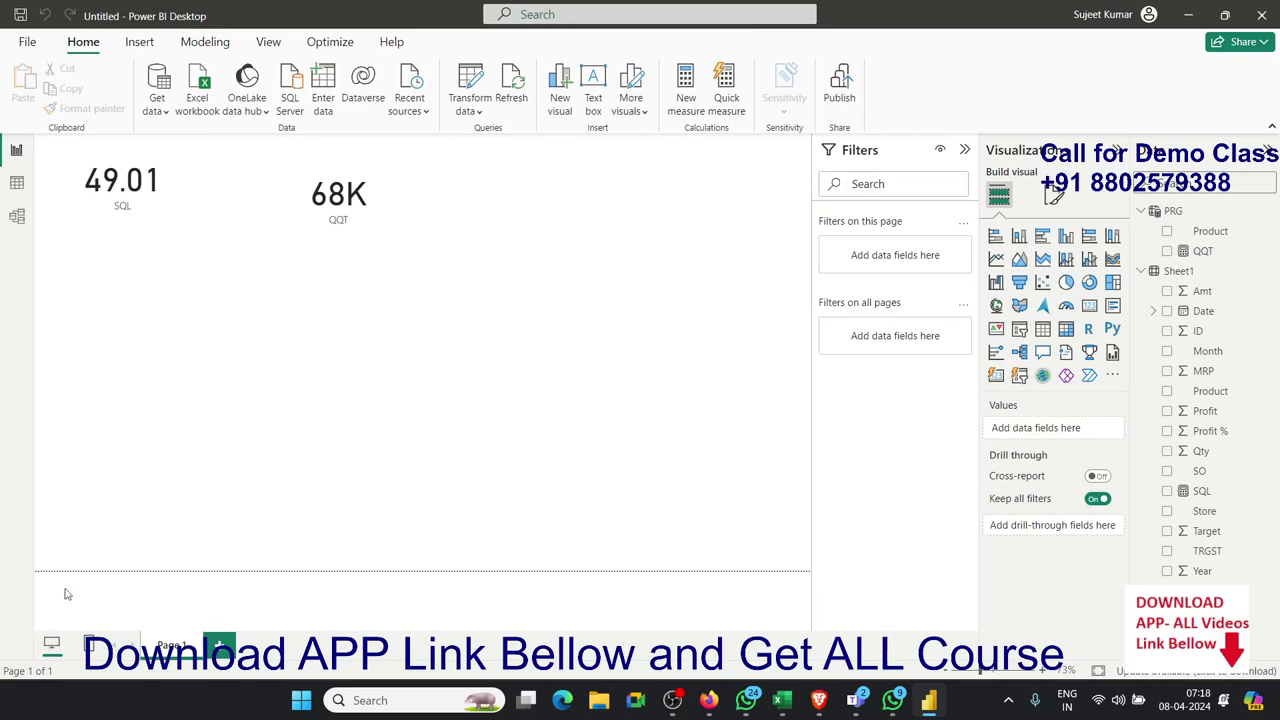
# Step: Add a new calculated column to the PRG table in Data view
pyautogui.click(16, 182)
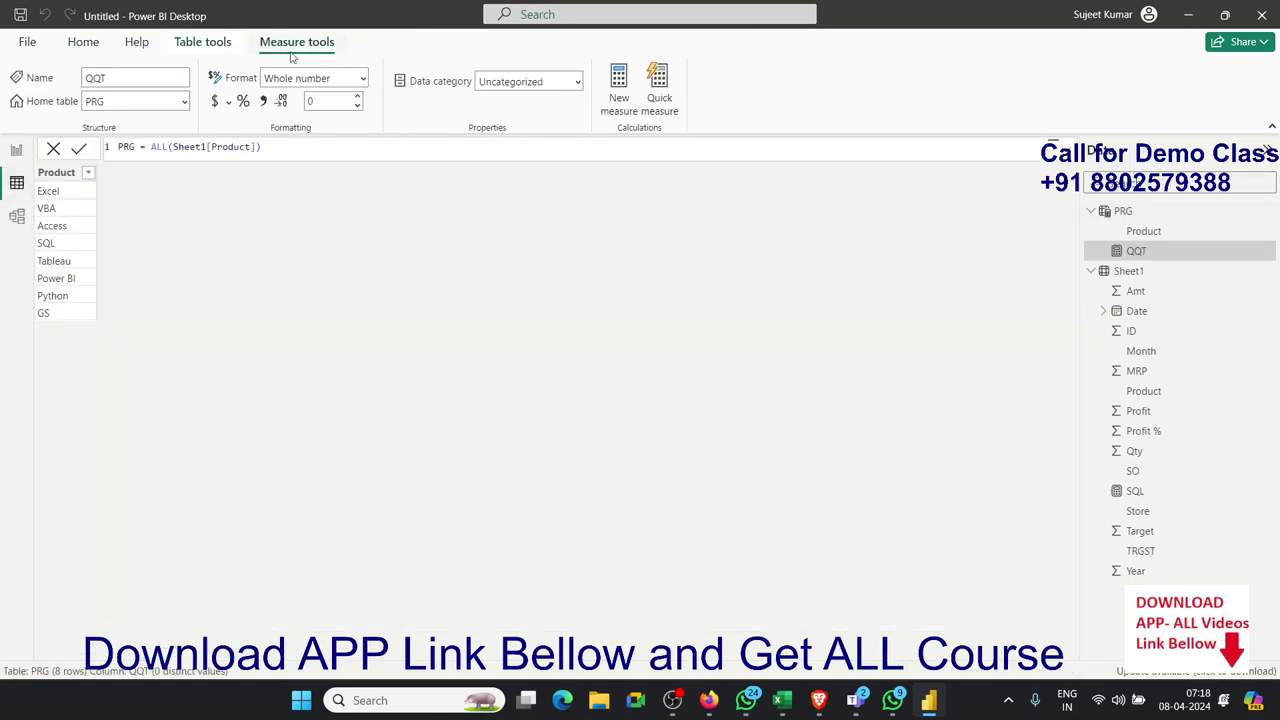
pyautogui.click(202, 42)
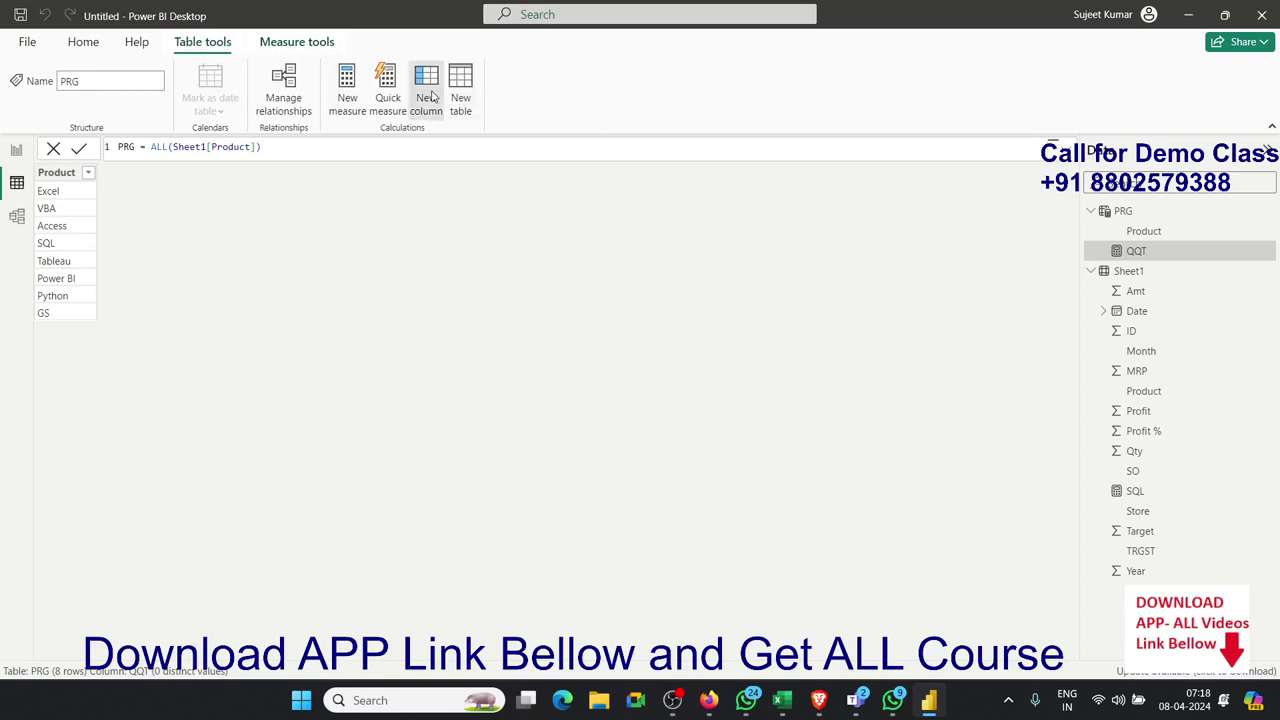
pyautogui.click(432, 95)
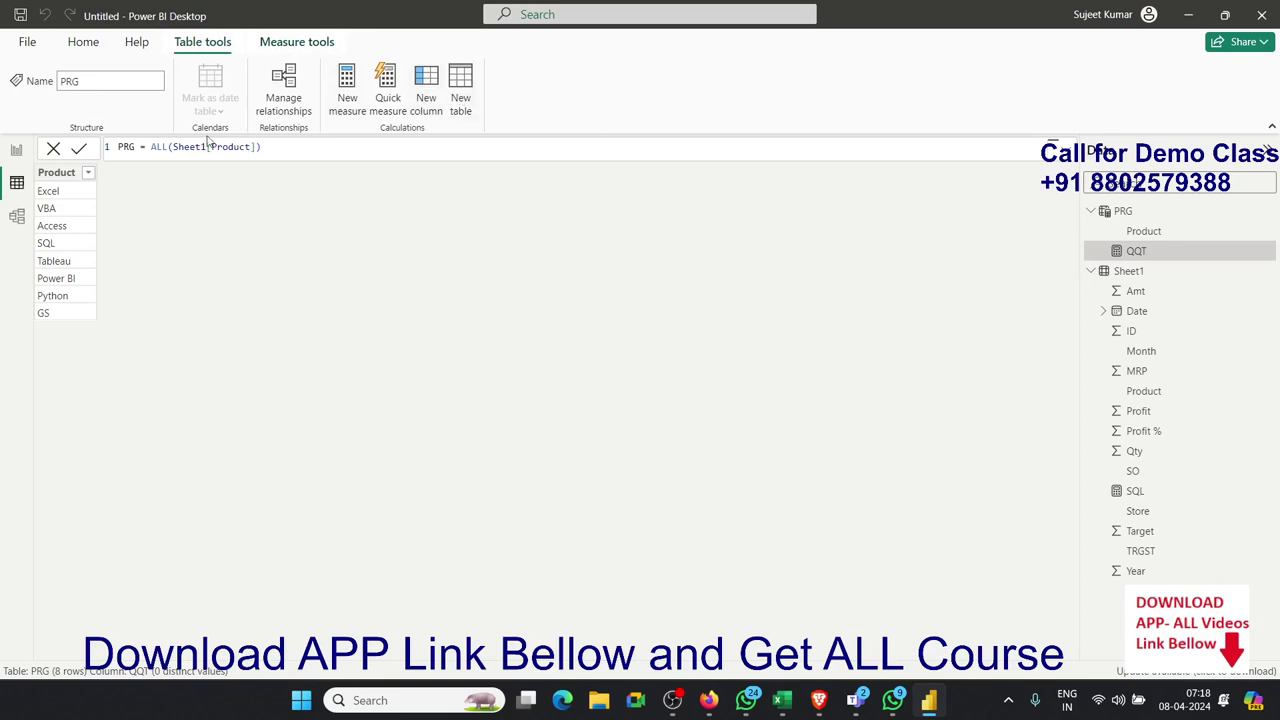
pyautogui.doubleClick(135, 147)
# Step: Start the Qty column formula: SUMX(FILTER(Sheet1,Sheet1[Product]..
pyautogui.write('0')
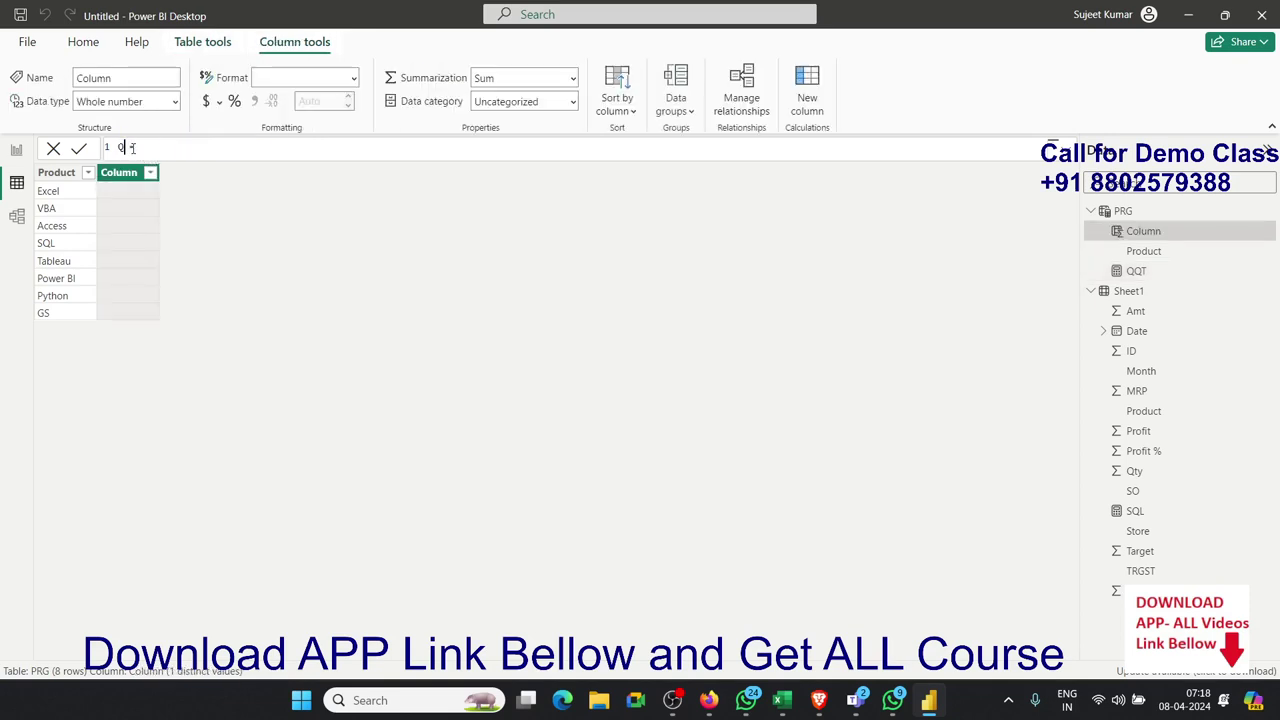
pyautogui.write('ty = ')
pyautogui.write('s')
pyautogui.write('um')
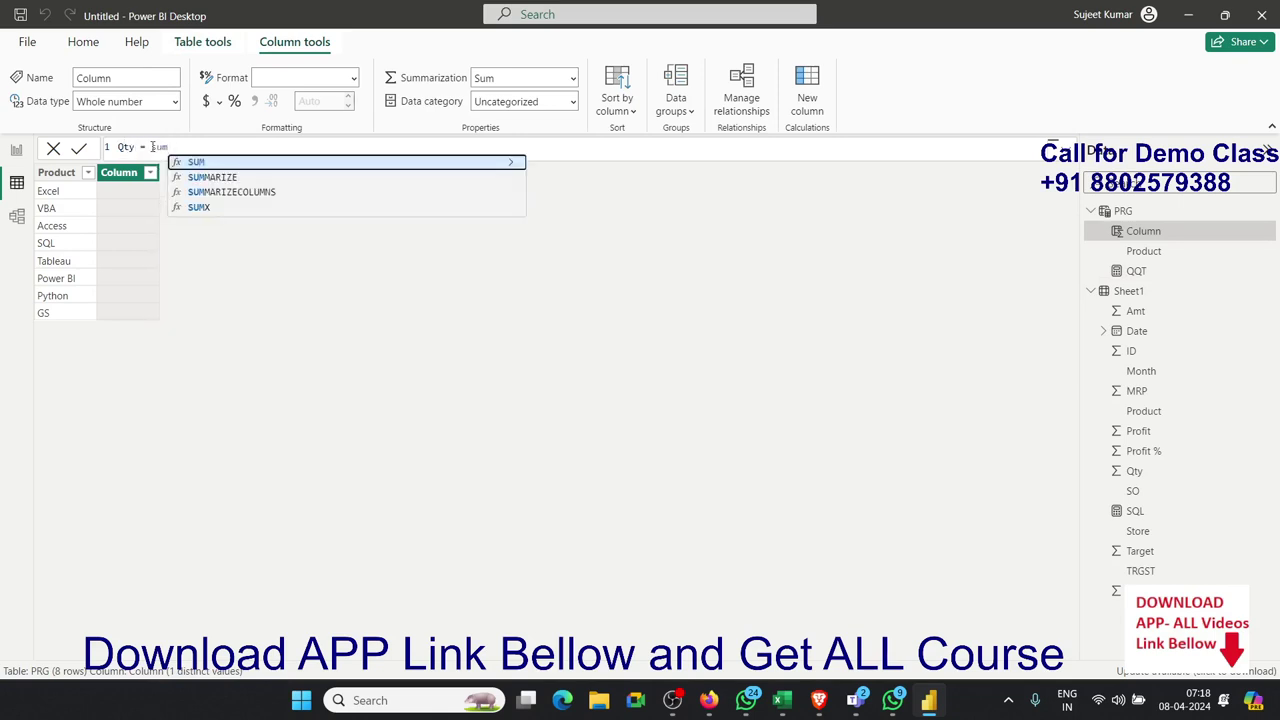
pyautogui.press('Down')
pyautogui.press('Down')
pyautogui.press('Down')
pyautogui.press('Tab')
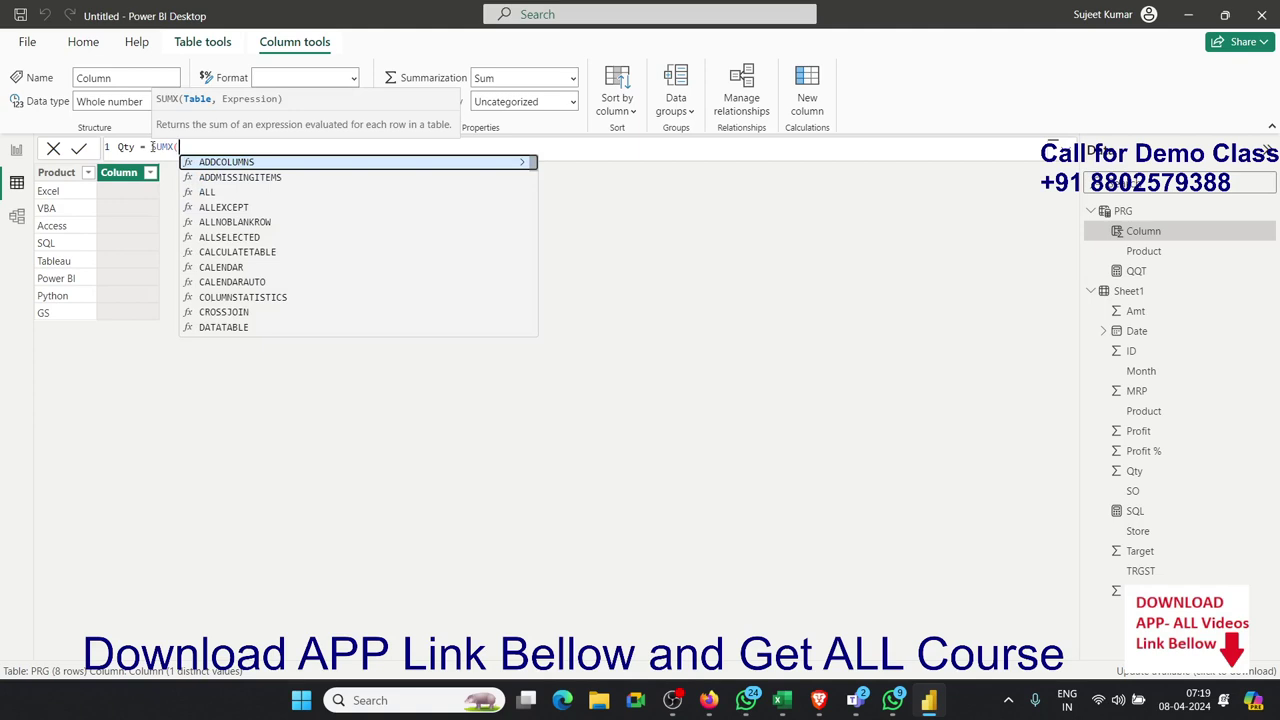
pyautogui.write('fil')
pyautogui.press('Tab')
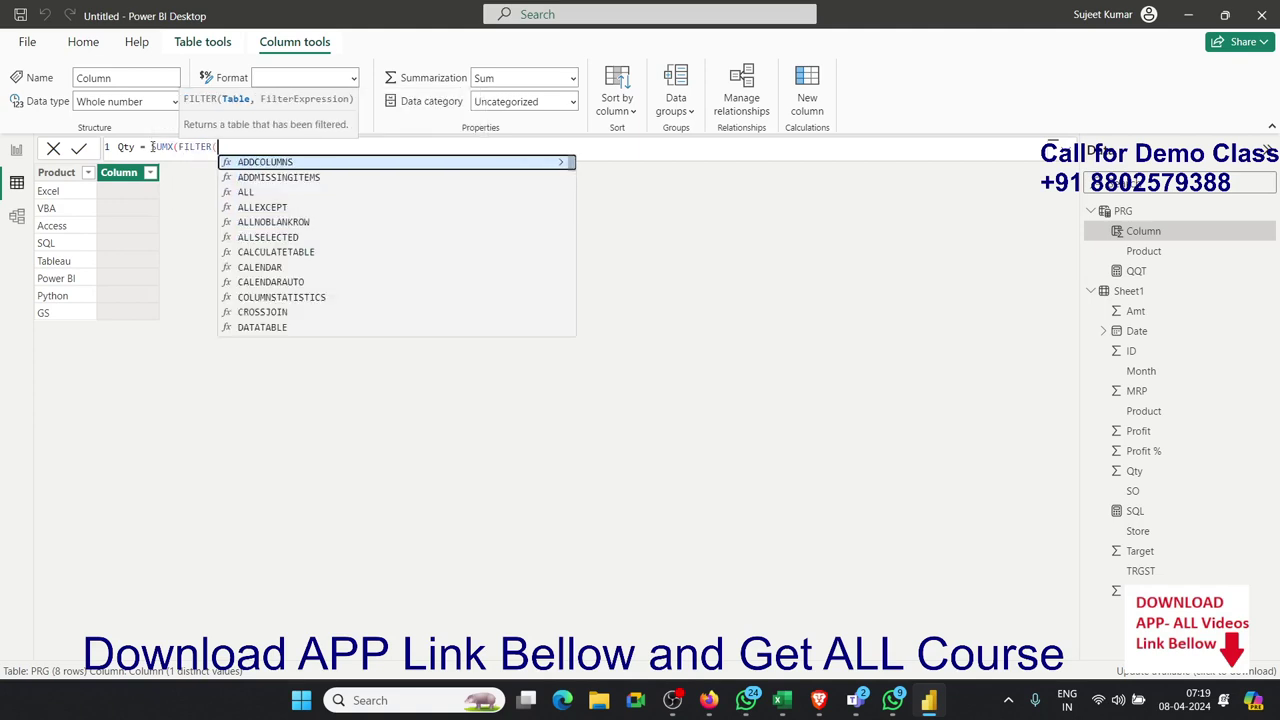
pyautogui.write('sh')
pyautogui.press('Tab')
pyautogui.write(',')
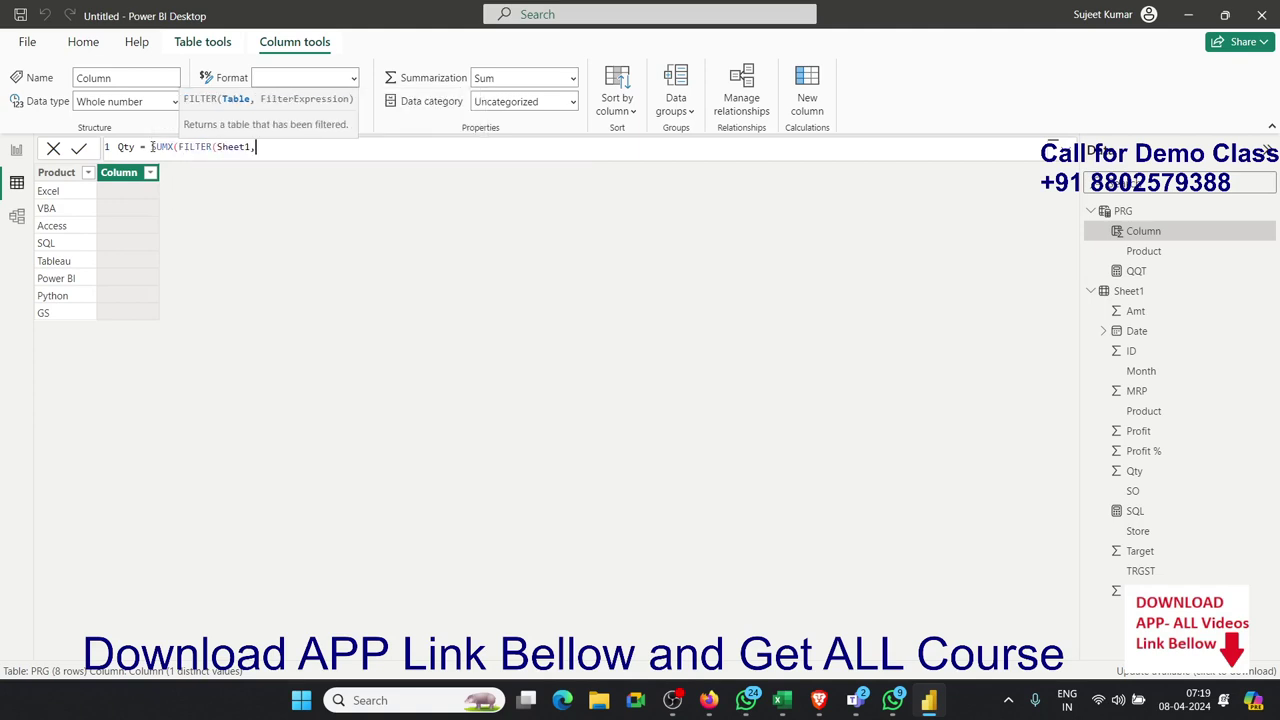
pyautogui.write('pro')
pyautogui.press('Down')
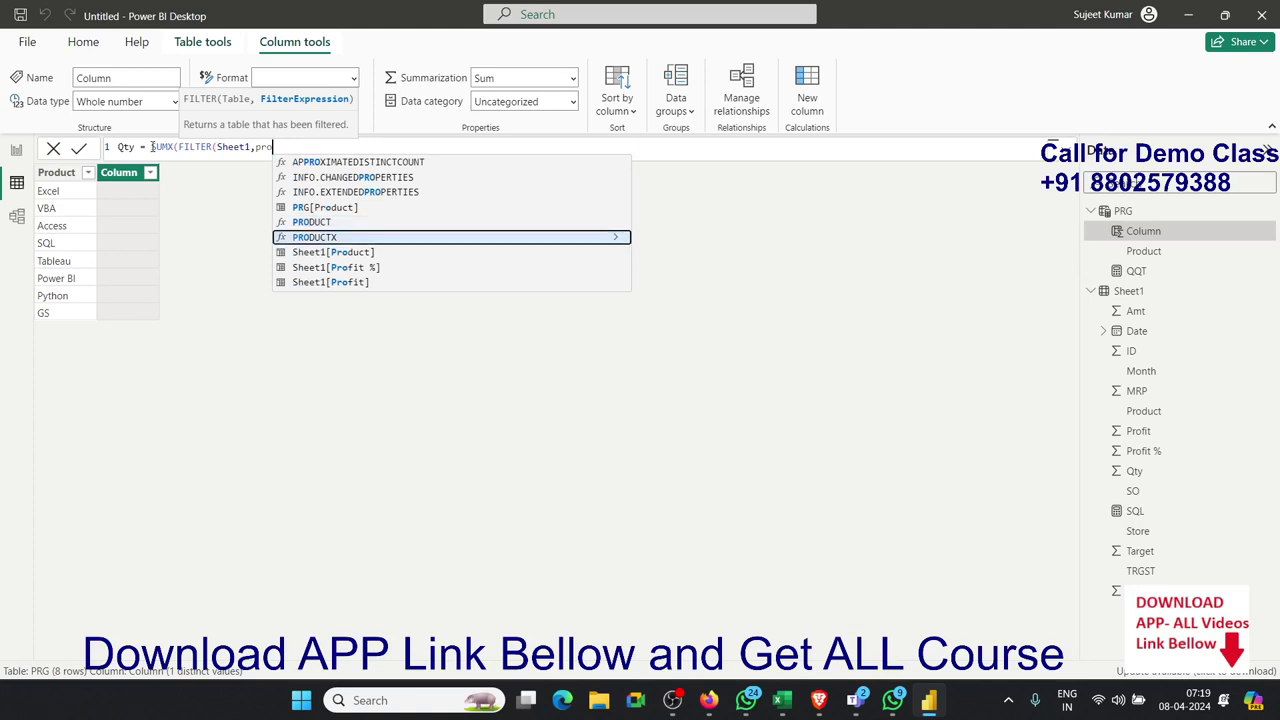
pyautogui.press('Down')
pyautogui.press('Tab')
# Step: Complete Qty with =PRG[Product] and Sheet1[Qty], giving Excel 72032 and GS 108
pyautogui.write('=')
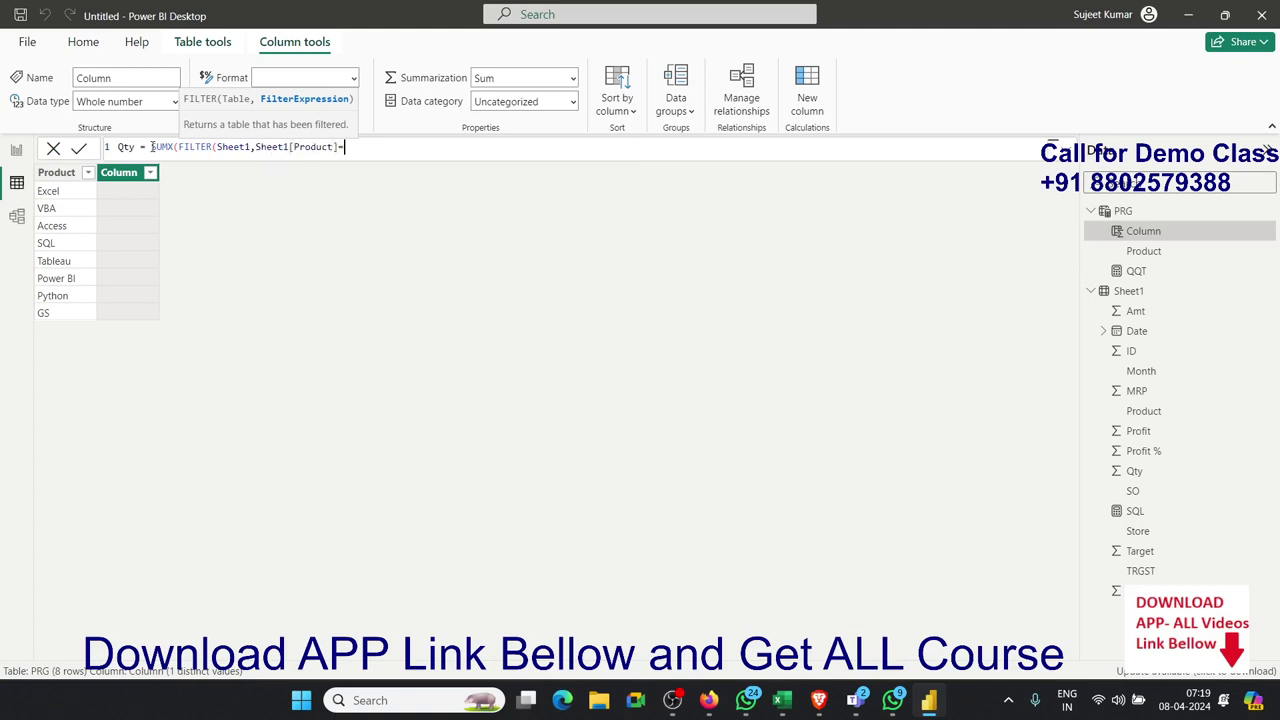
pyautogui.write('pr')
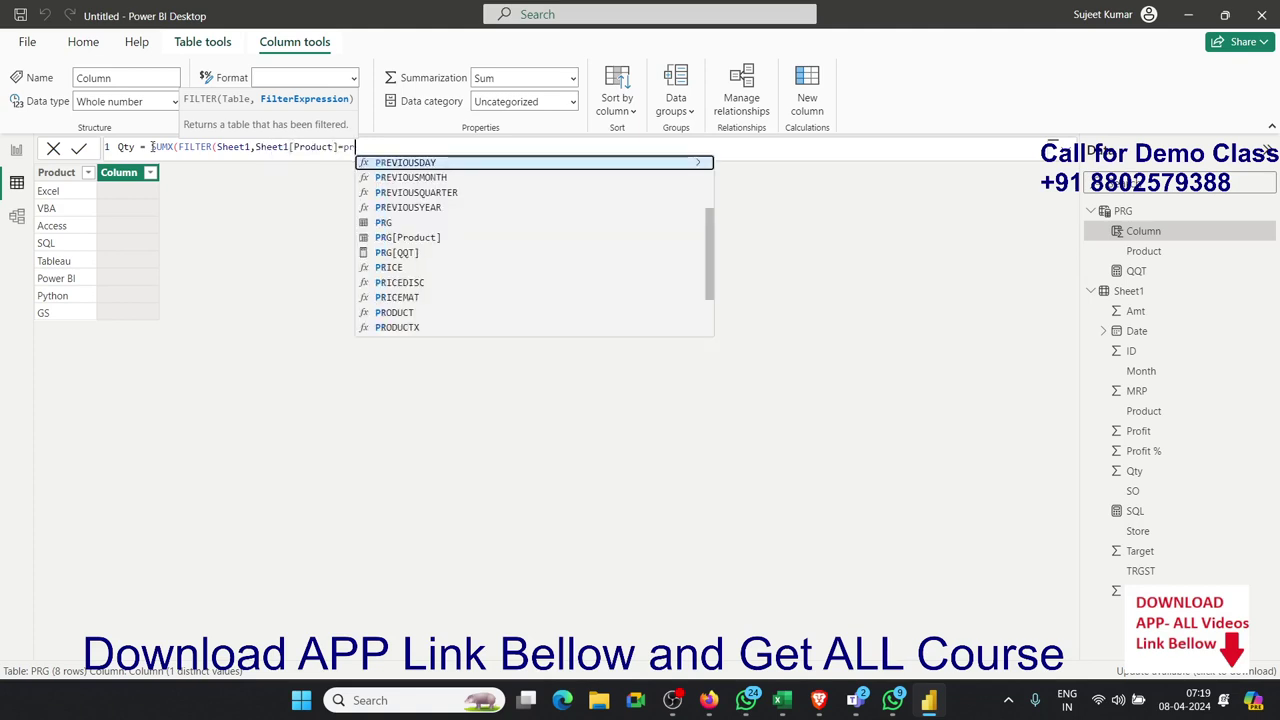
pyautogui.press('Down')
pyautogui.press('Down')
pyautogui.press('Down')
pyautogui.press('Down')
pyautogui.press('Down')
pyautogui.press('Tab')
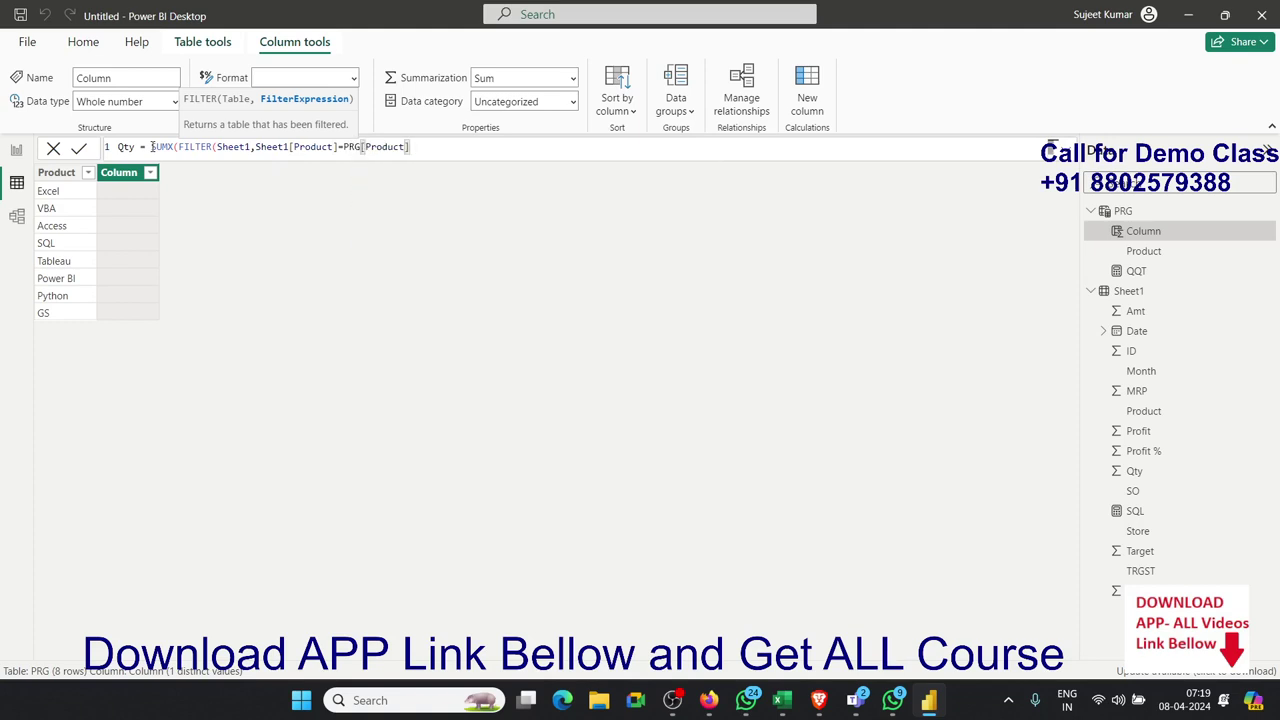
pyautogui.write('),')
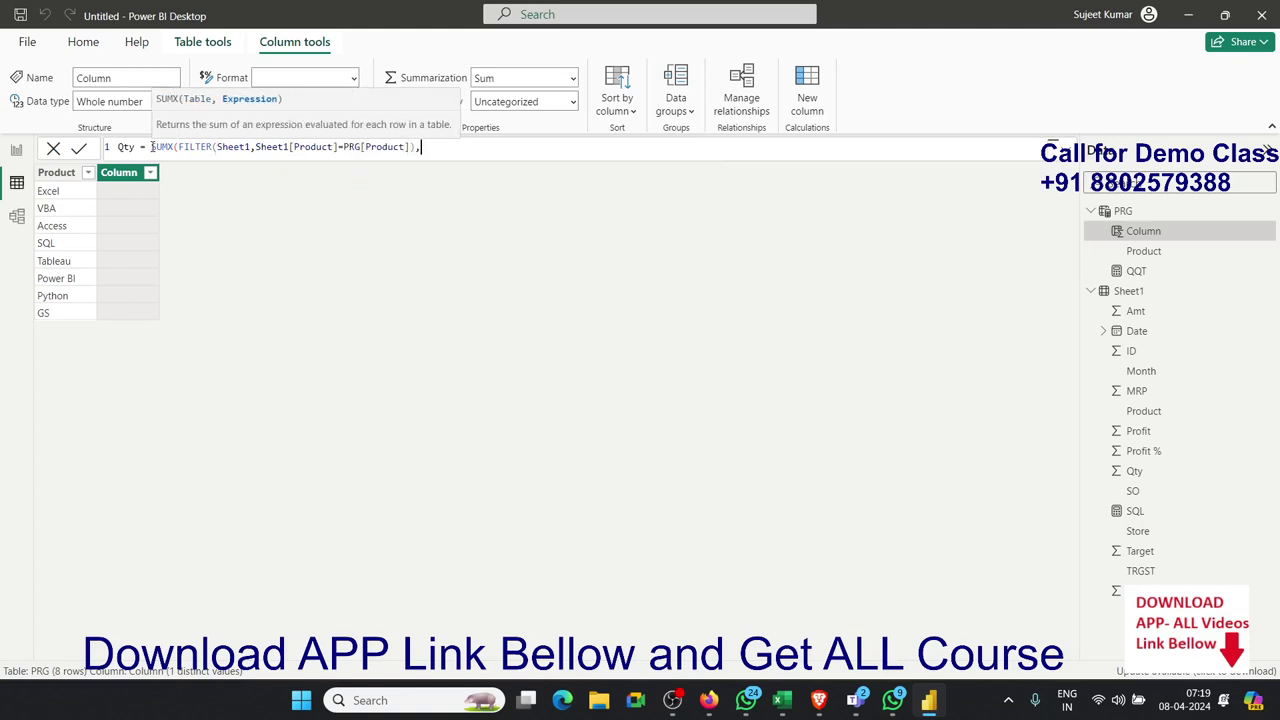
pyautogui.write('sh')
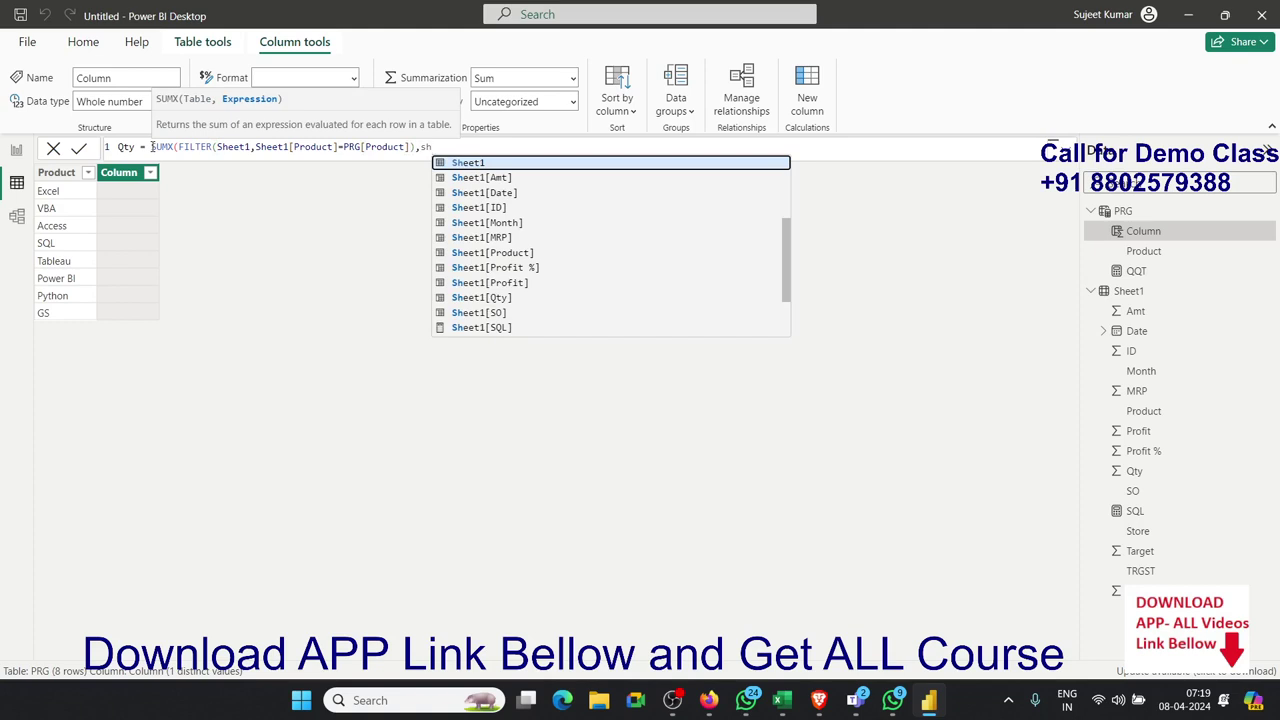
pyautogui.press('Down')
pyautogui.press('Down')
pyautogui.press('Down')
pyautogui.press('Down')
pyautogui.press('Down')
pyautogui.press('Down')
pyautogui.press('Down')
pyautogui.press('Down')
pyautogui.press('Tab')
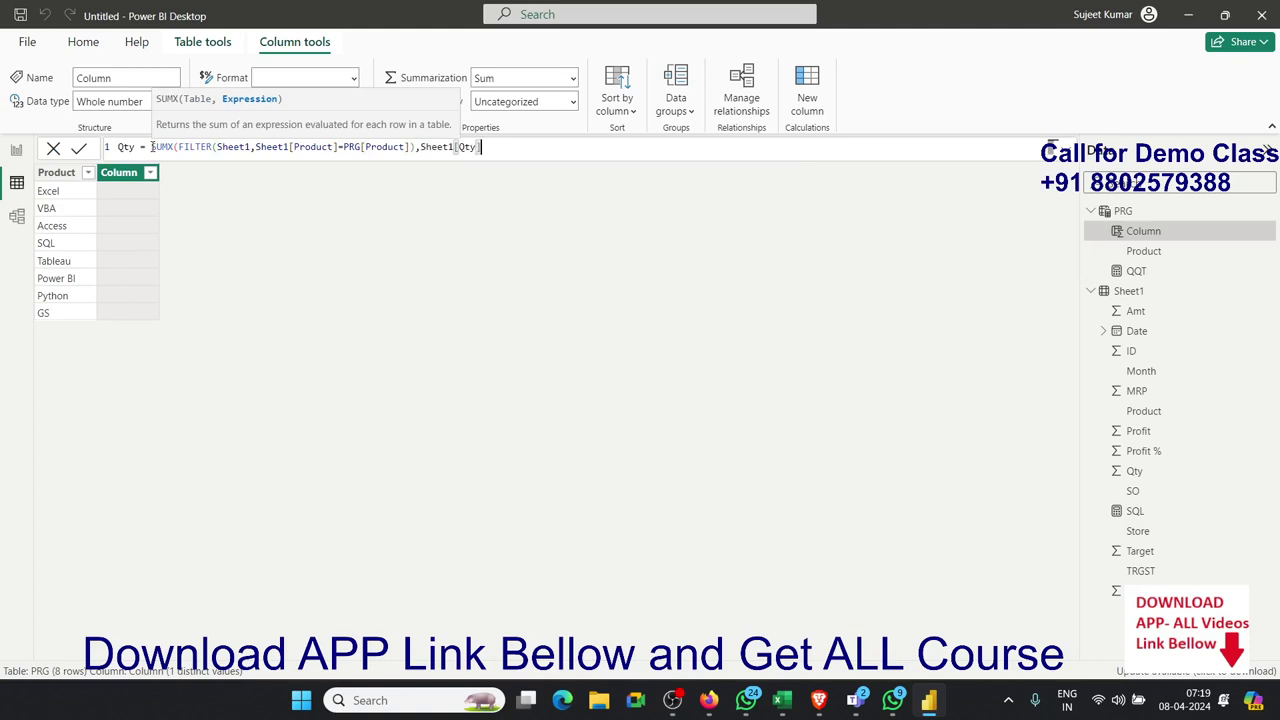
pyautogui.write(')')
pyautogui.press('Return')
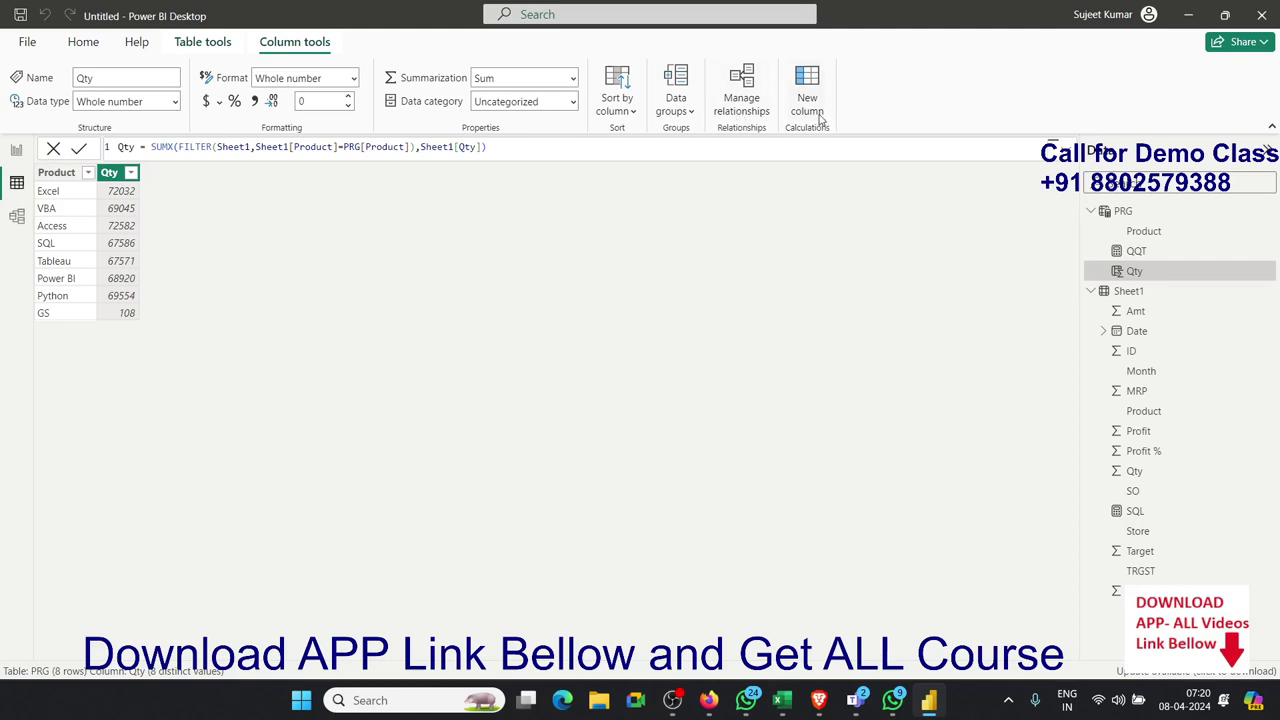
# Step: Review the Qty formula body and add another new column to PRG
pyautogui.moveTo(514, 156); pyautogui.dragTo(152, 150)
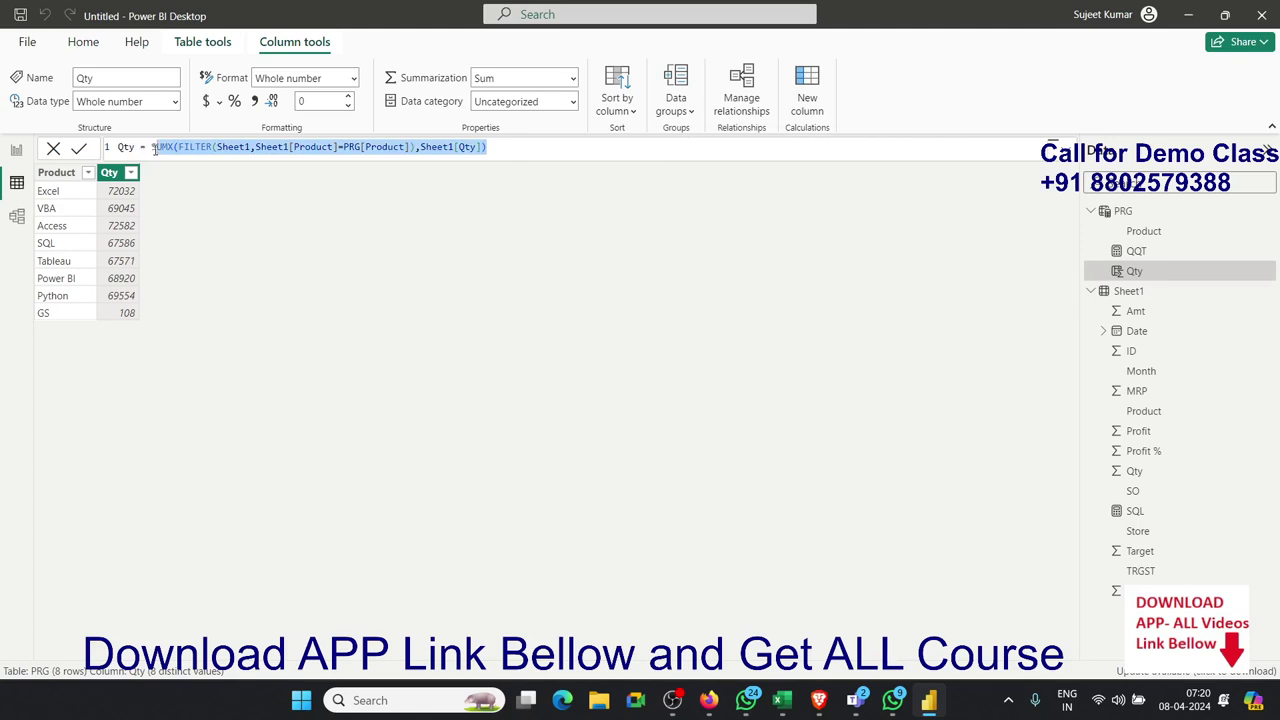
pyautogui.click(568, 150)
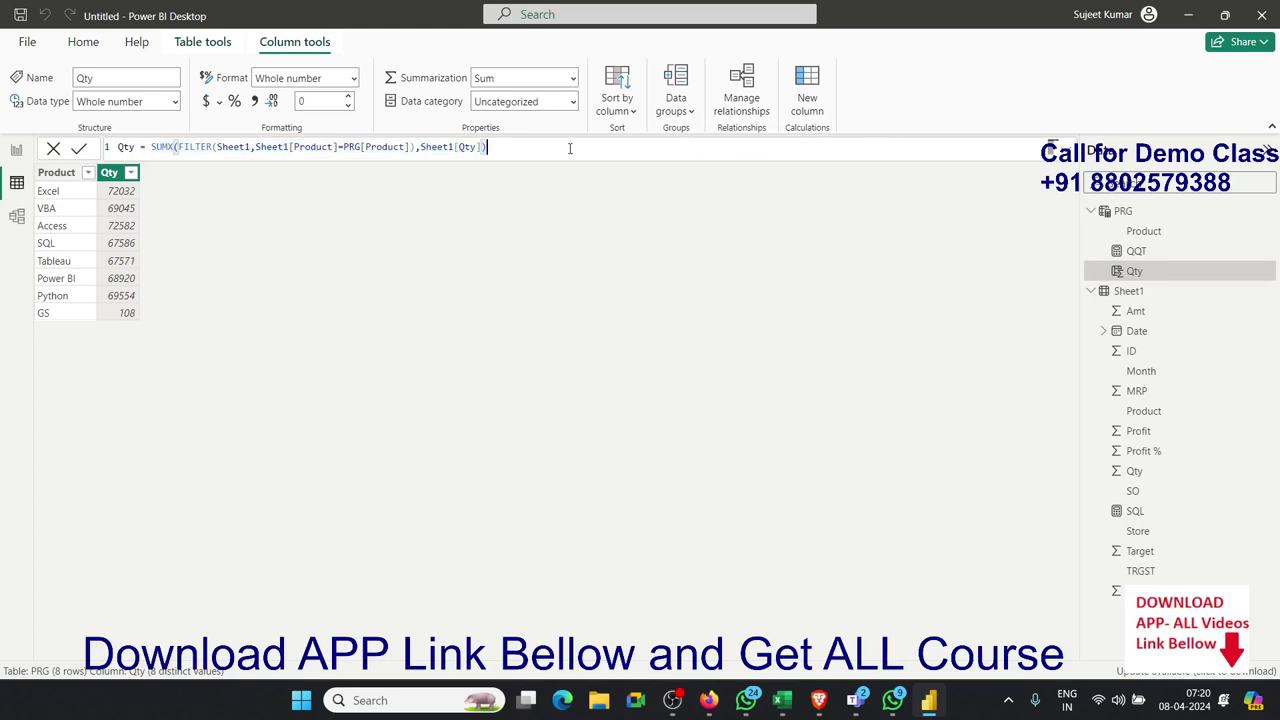
pyautogui.click(798, 105)
# Step: Name the new column MRP
pyautogui.doubleClick(135, 147)
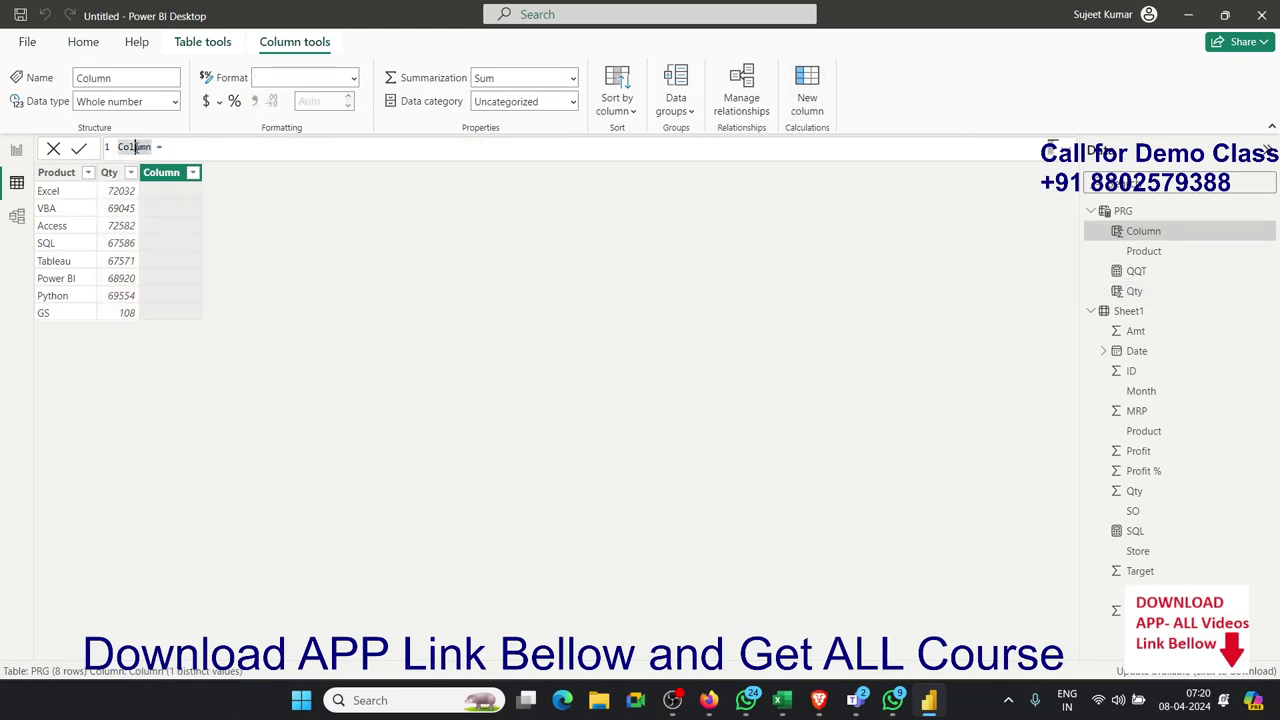
pyautogui.write('MRP')
pyautogui.moveTo(167, 146); pyautogui.dragTo(117, 147)
pyautogui.write('MRP')
pyautogui.click(148, 147)
# Step: Start MRP's formula with AVERAGEX(FILTER(Sheet1,Sheet1[Product]..
pyautogui.write('av')
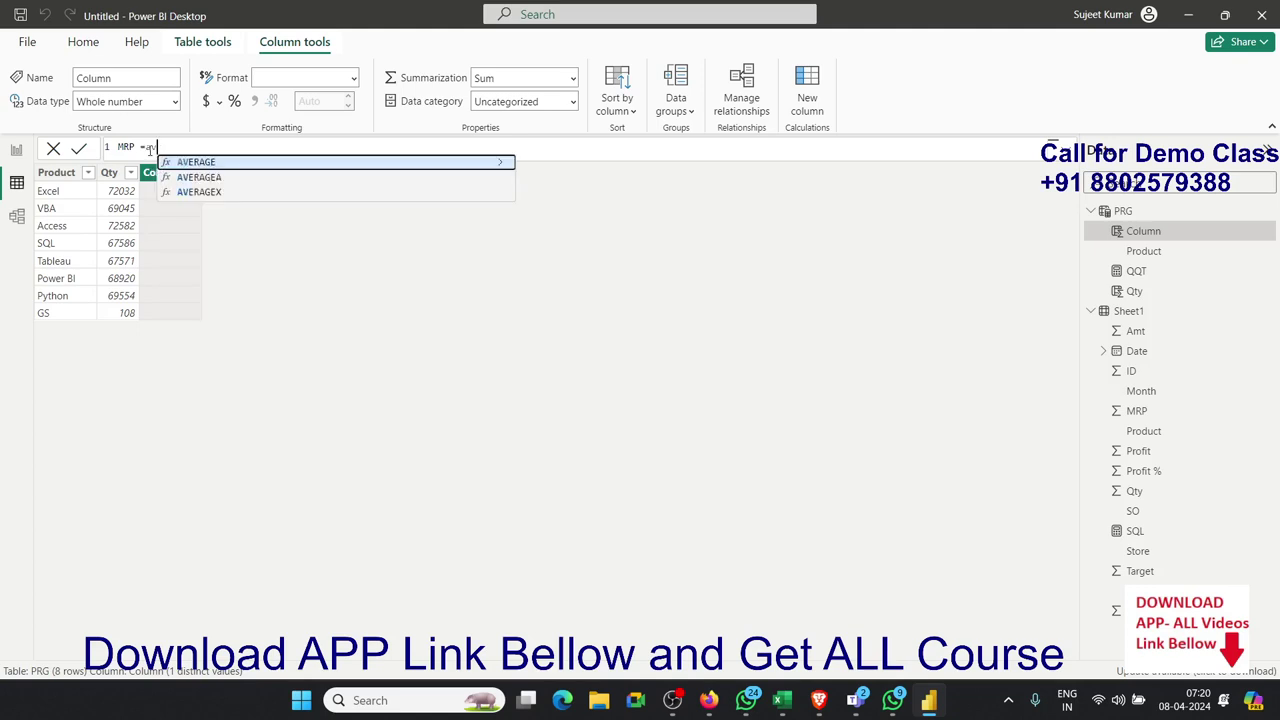
pyautogui.press('Down')
pyautogui.press('Down')
pyautogui.press('Tab')
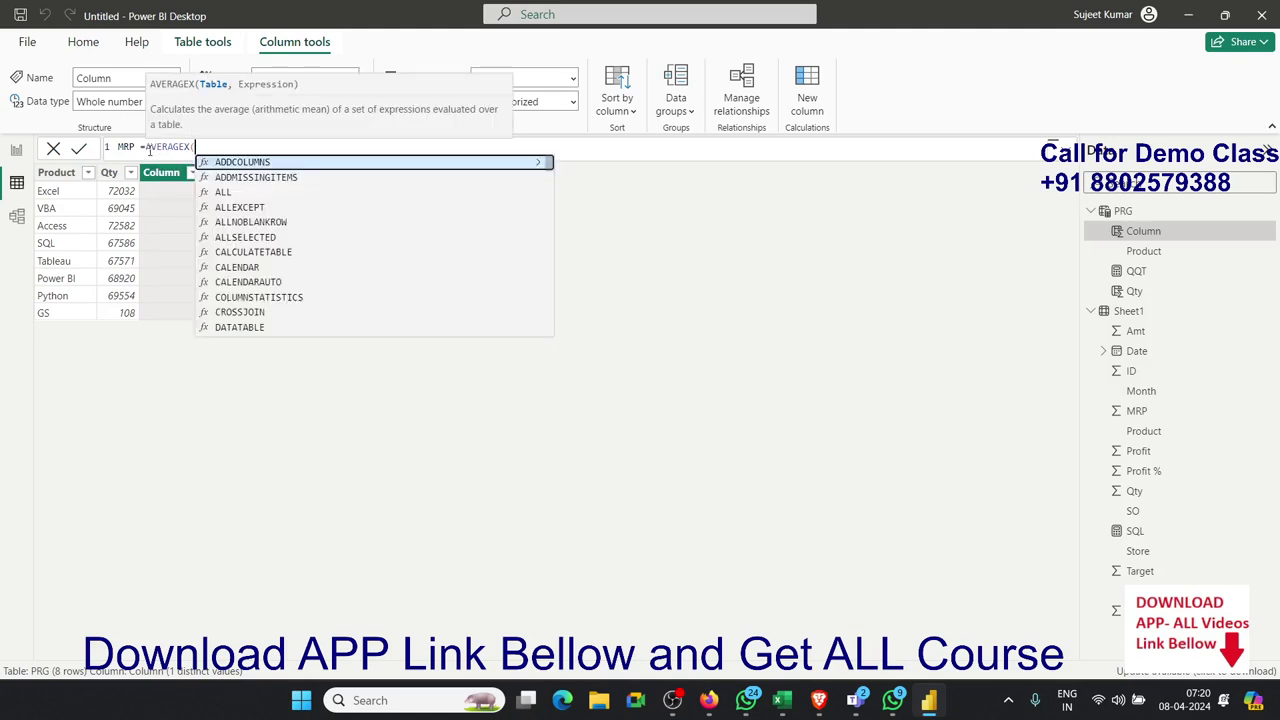
pyautogui.write('fi')
pyautogui.press('Tab')
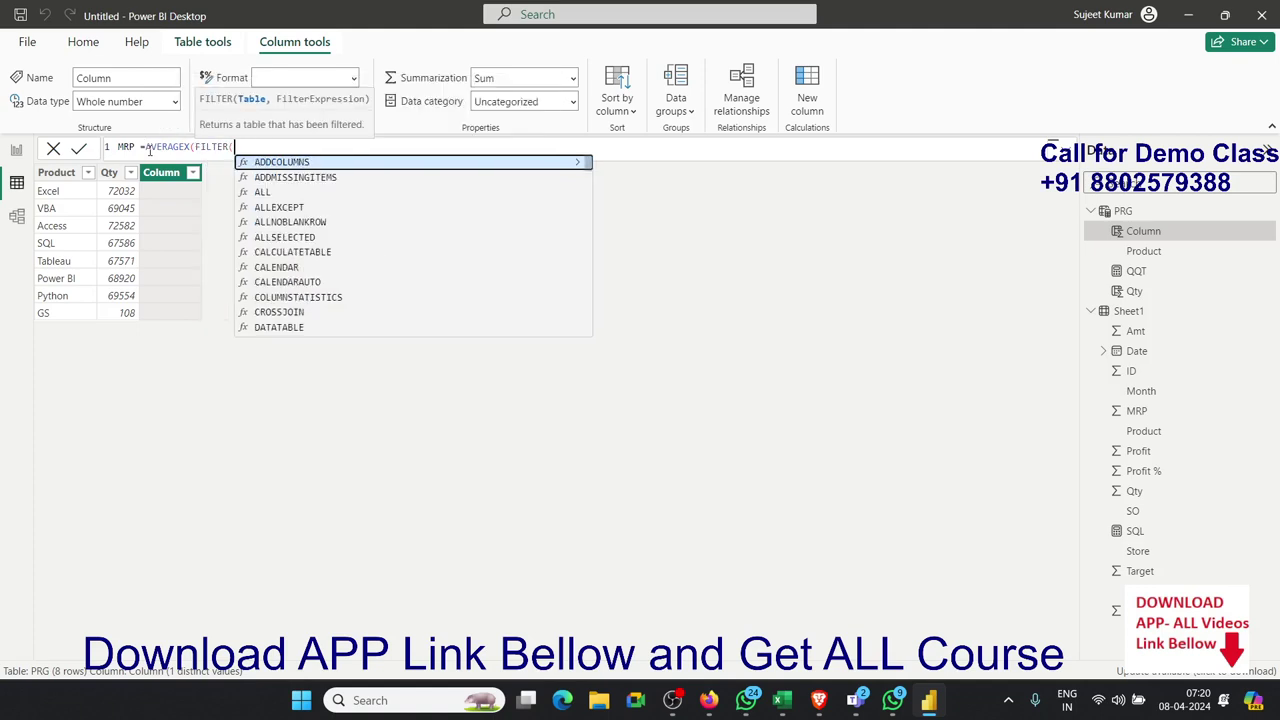
pyautogui.write('sh')
pyautogui.press('Tab')
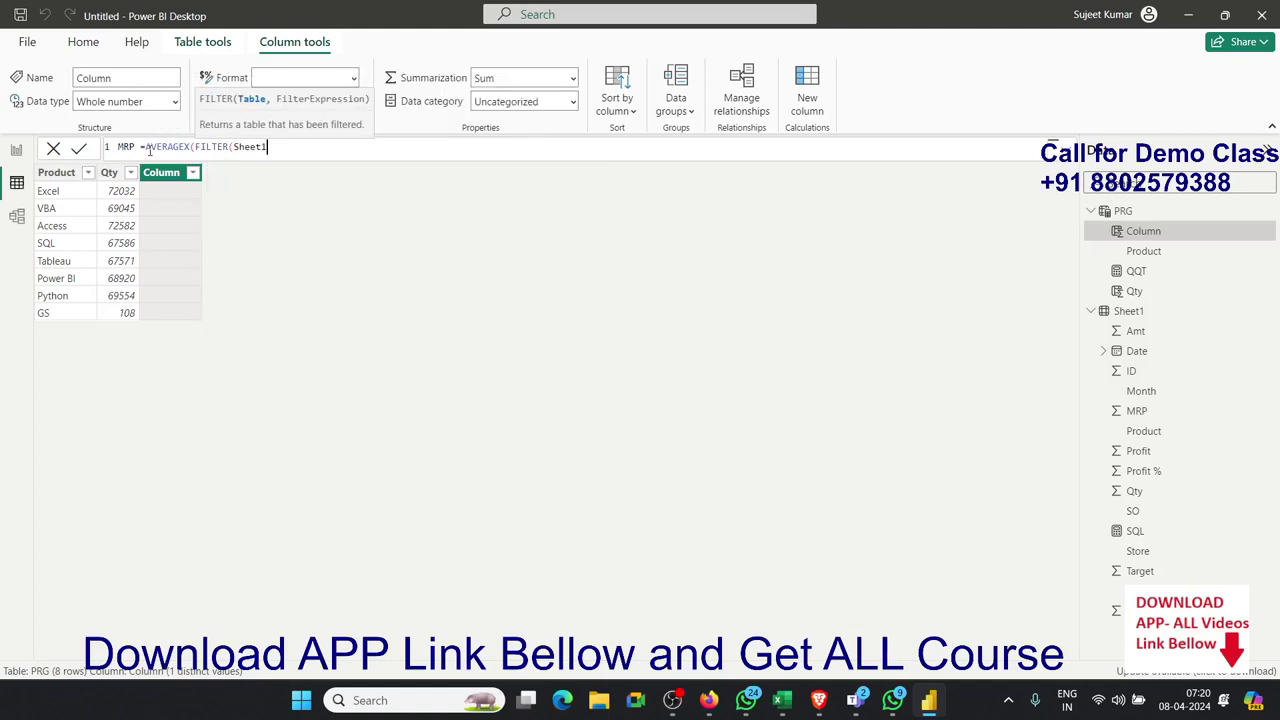
pyautogui.write(',')
pyautogui.write('pro')
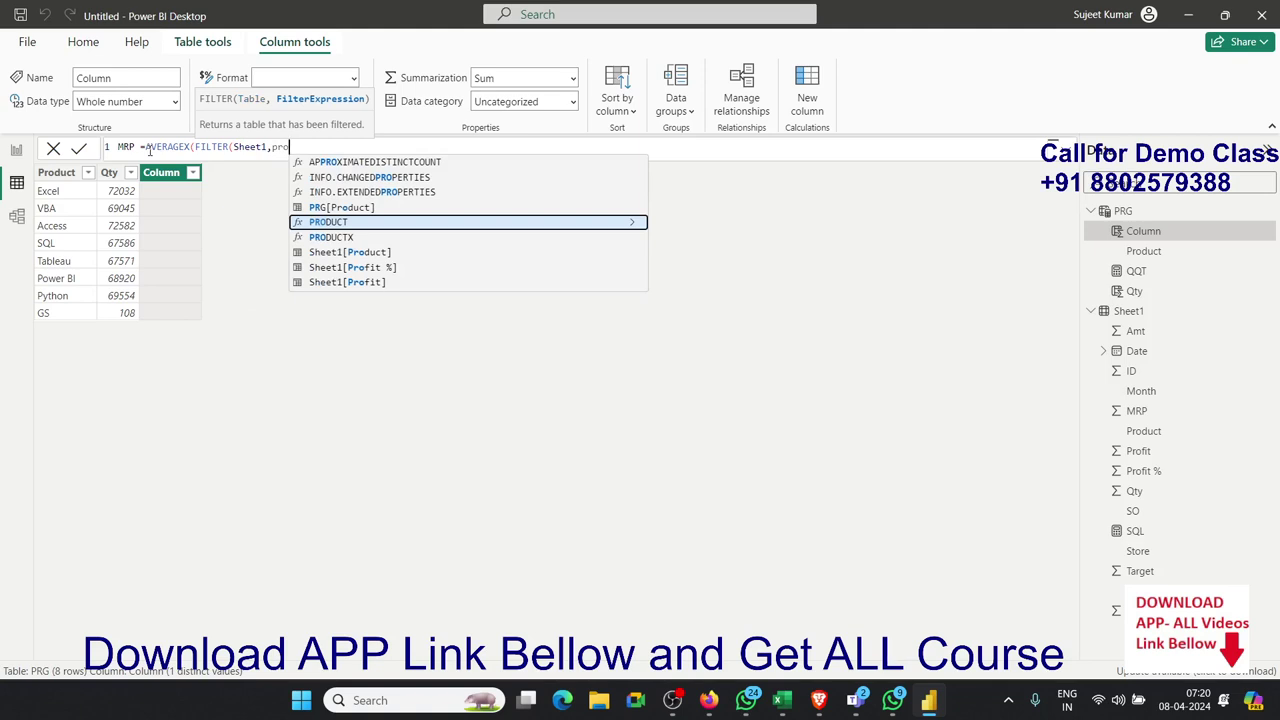
pyautogui.press('Down')
pyautogui.press('Down')
pyautogui.press('Tab')
# Step: Complete the filter with =PRG[Product] and average Sheet1[MRP], then commit
pyautogui.write('=')
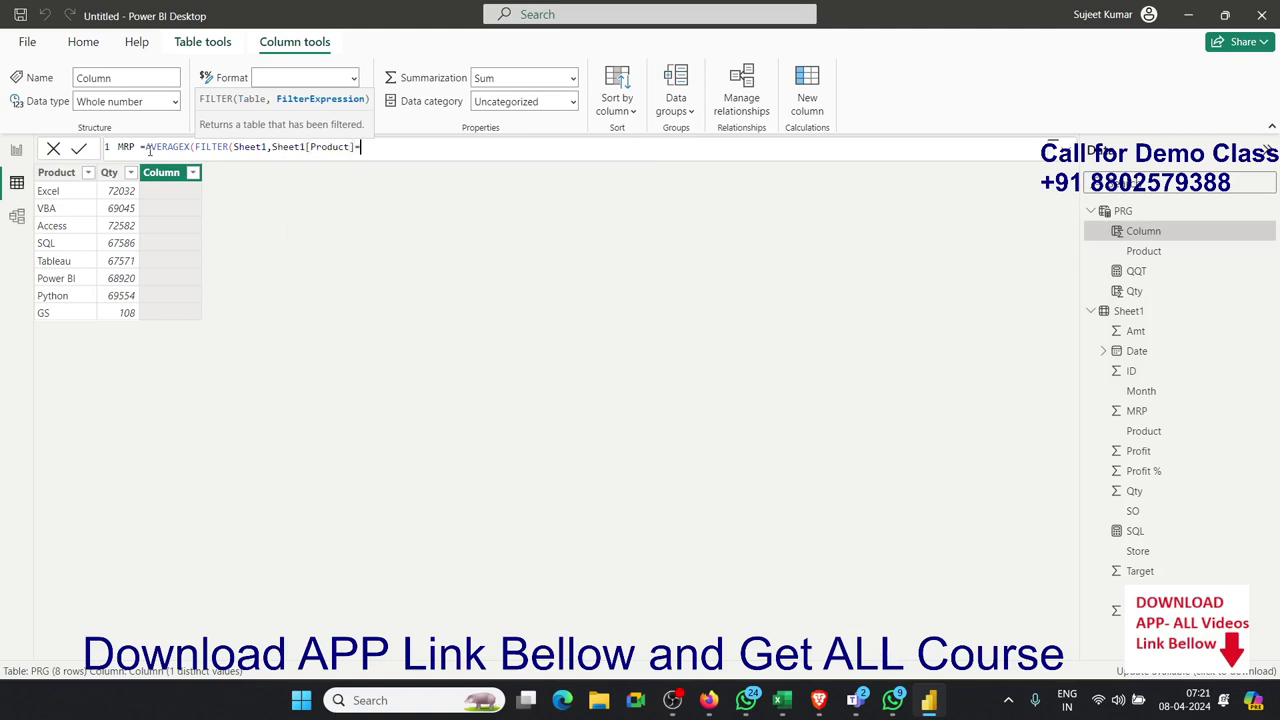
pyautogui.write('prg')
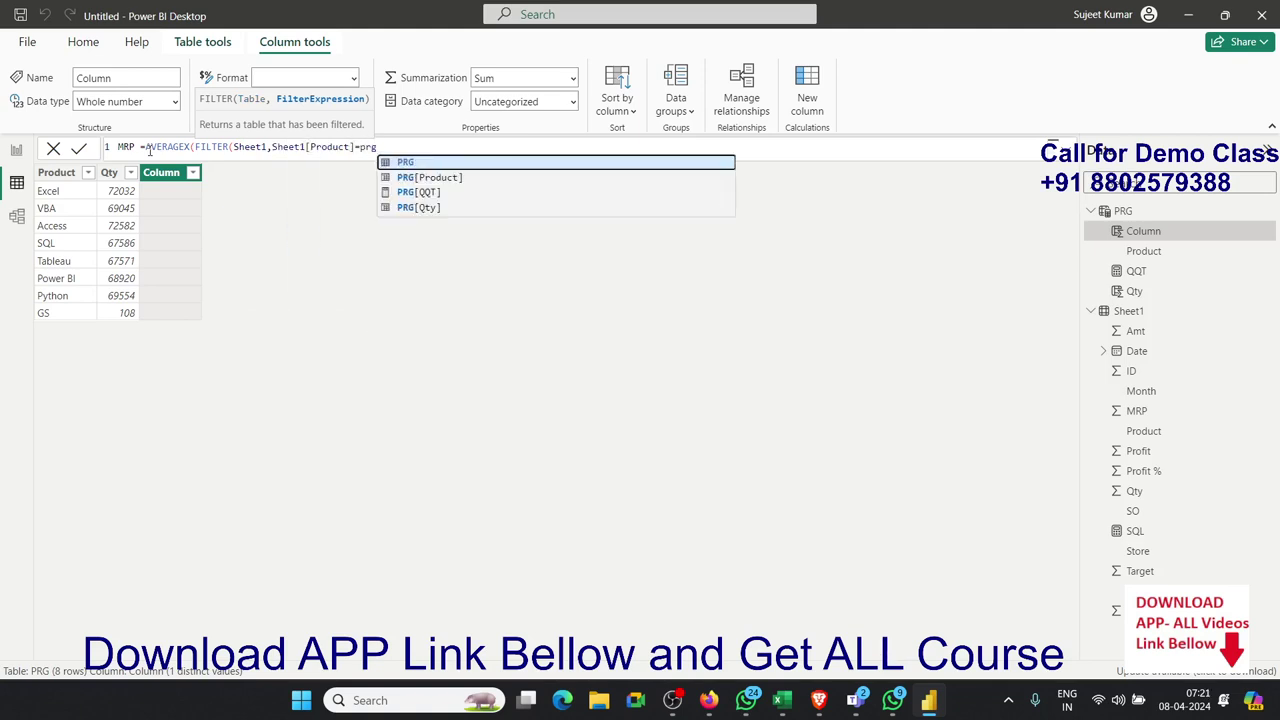
pyautogui.press('Down')
pyautogui.press('Tab')
pyautogui.write(')')
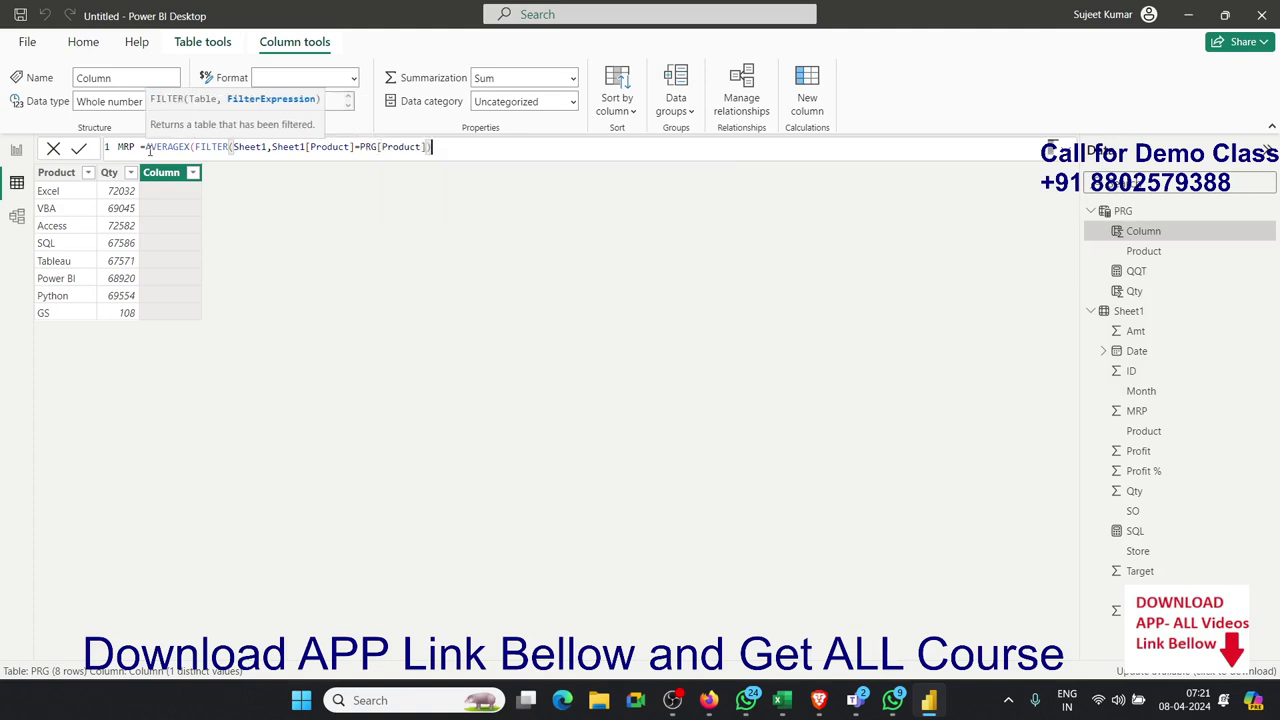
pyautogui.write(',mr')
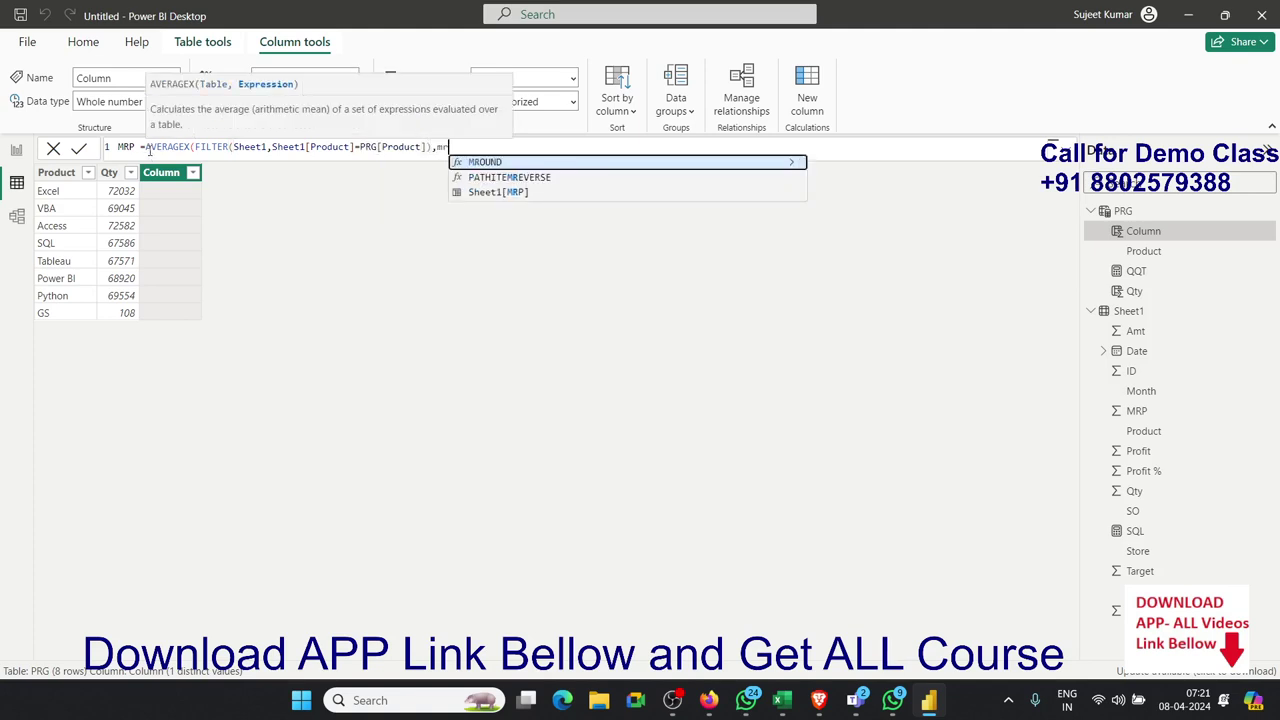
pyautogui.write('o')
pyautogui.press('BackSpace')
pyautogui.press('Down')
pyautogui.press('Down')
pyautogui.press('Tab')
pyautogui.write(')')
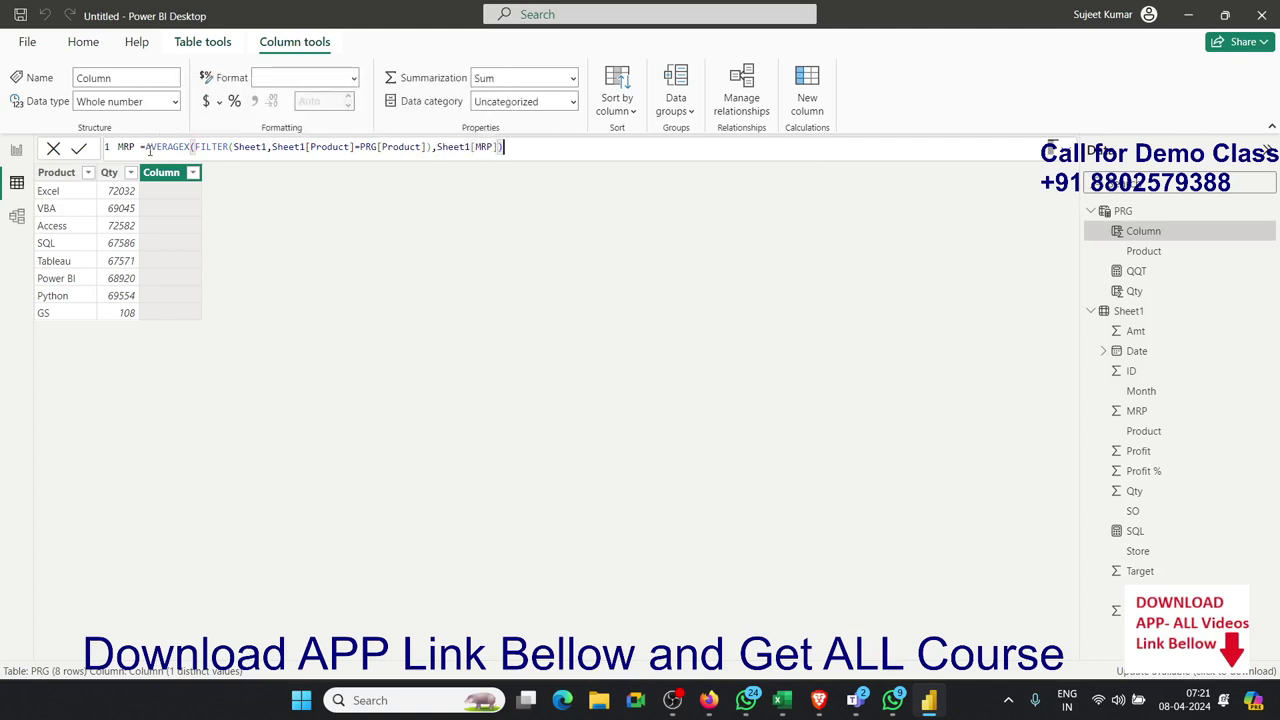
pyautogui.press('Return')
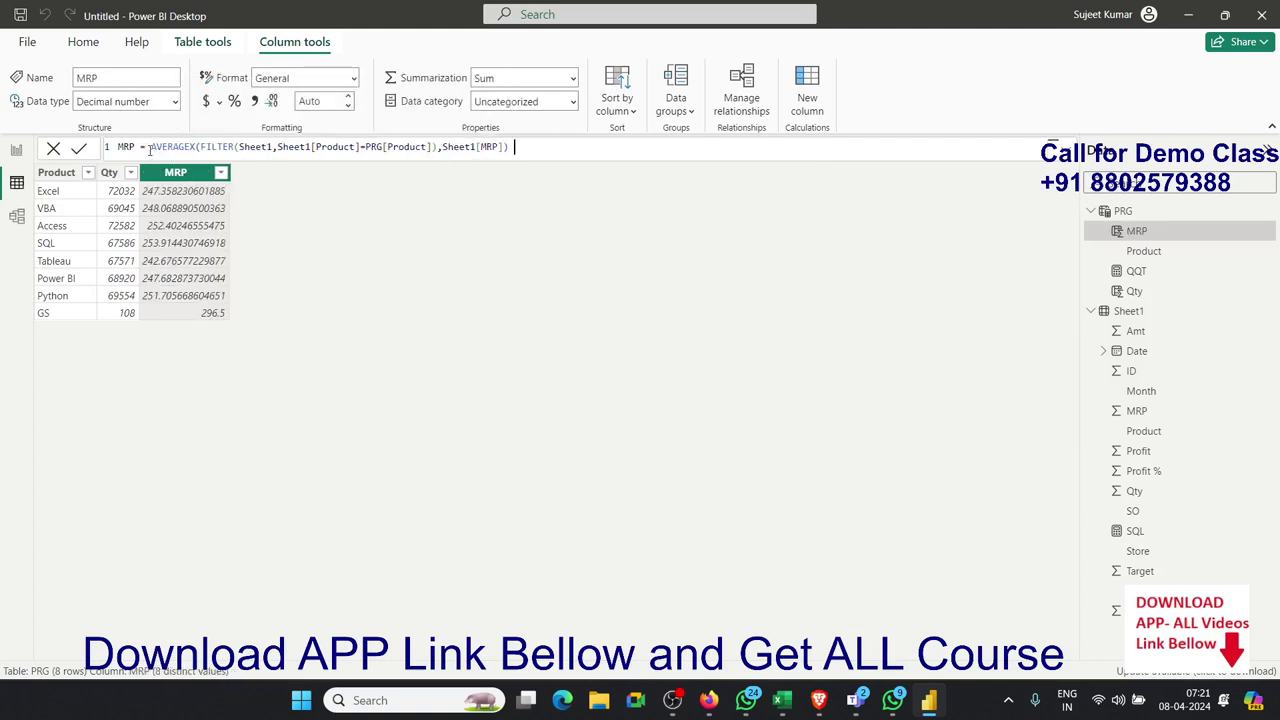
# Step: Wrap the MRP average in ROUND(...,0), giving Excel 247 and GS 297
pyautogui.click(146, 147)
pyautogui.write('rou')
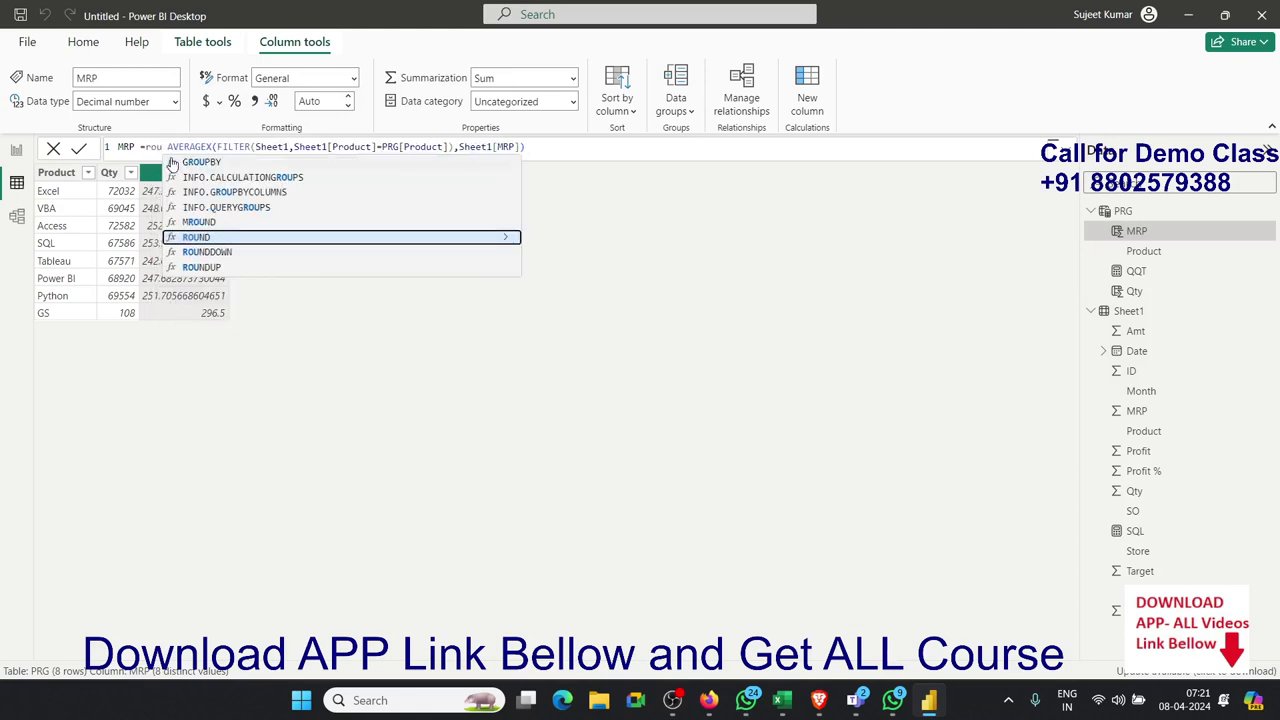
pyautogui.press('Tab')
pyautogui.click(600, 145)
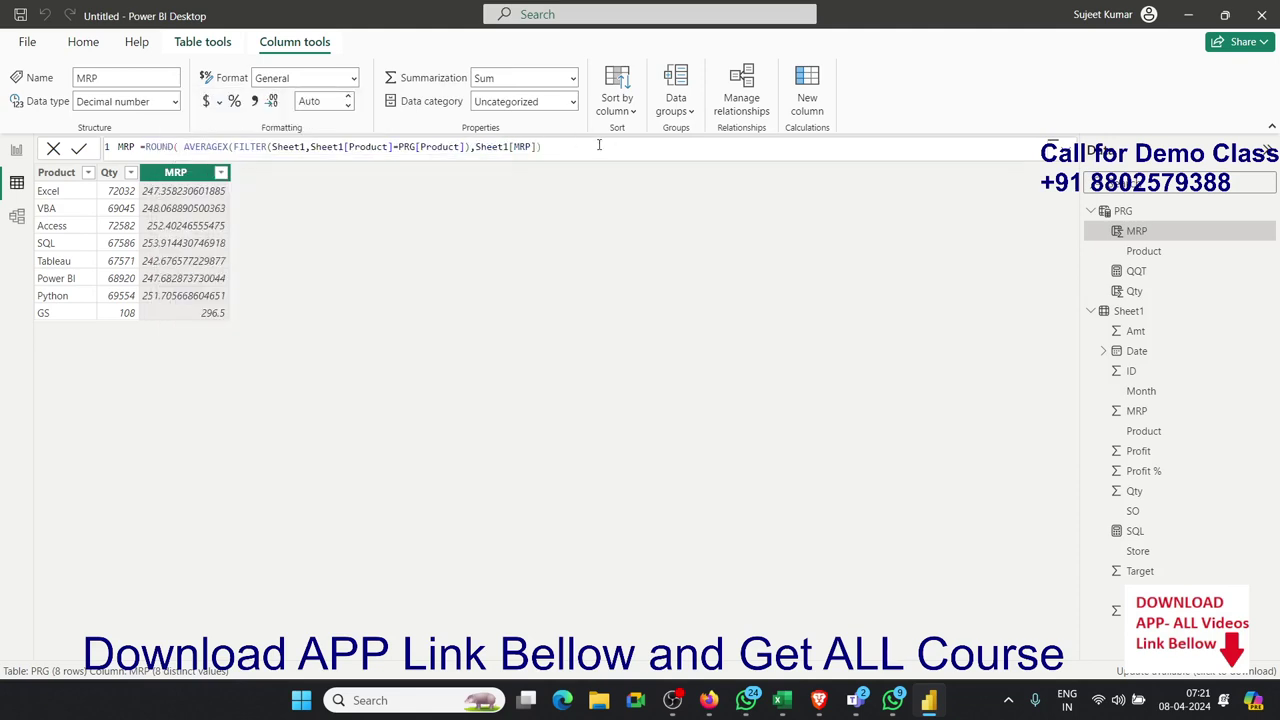
pyautogui.write(',0)')
pyautogui.press('Return')
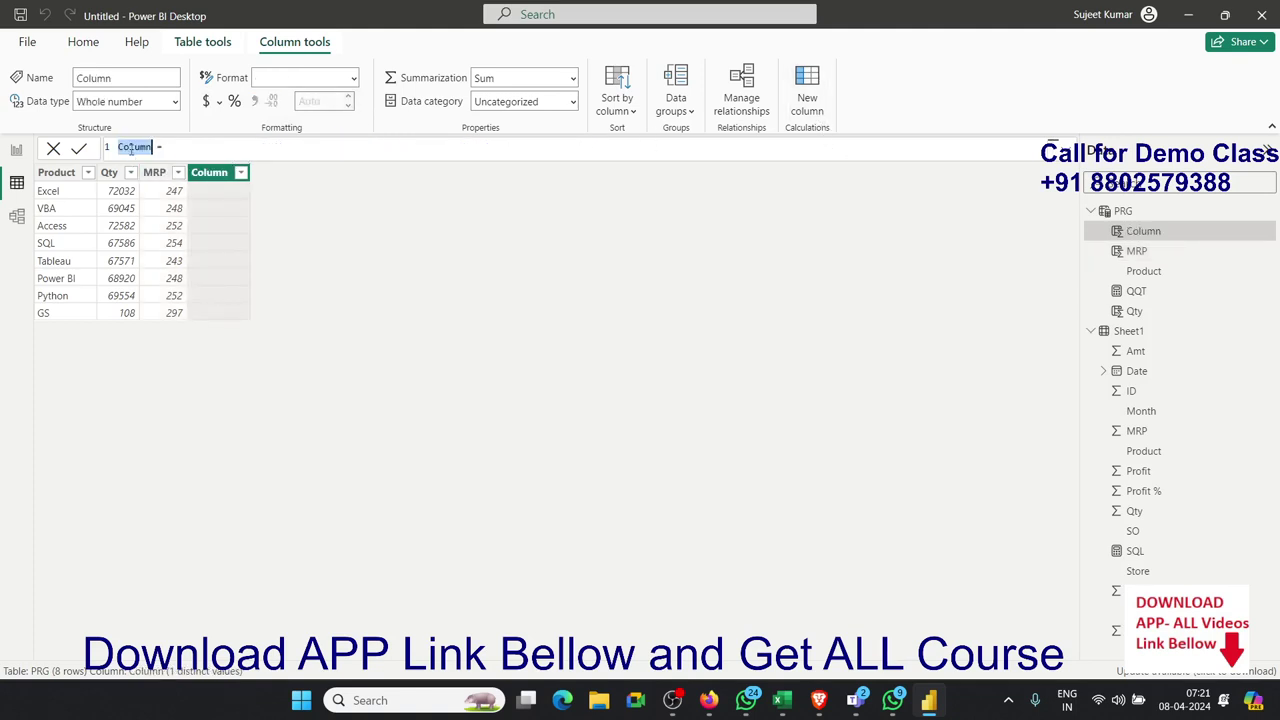
# Step: Start HMRP = MAXX(FILTER(Sheet1,Sheet1[Product]... in the new column
pyautogui.write('HM')
pyautogui.write('RP = ')
pyautogui.write('m')
pyautogui.press('BackSpace')
pyautogui.write('ma')
pyautogui.press('Down')
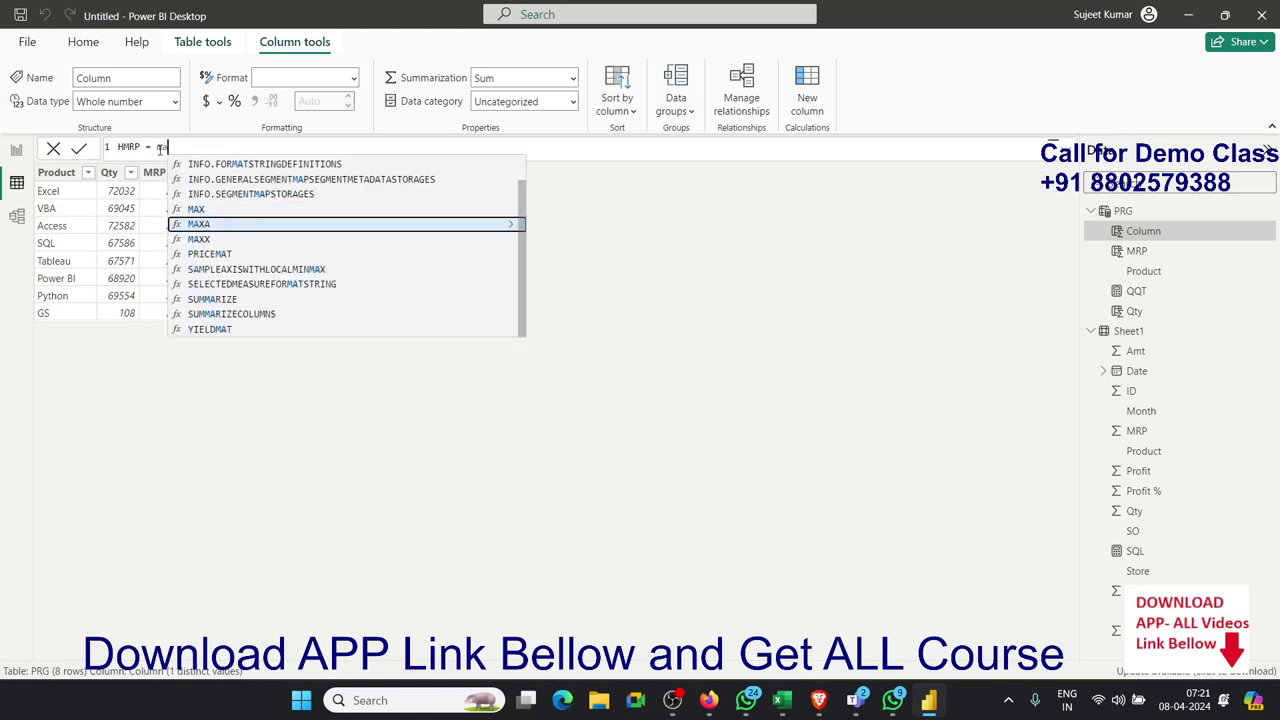
pyautogui.press('Down')
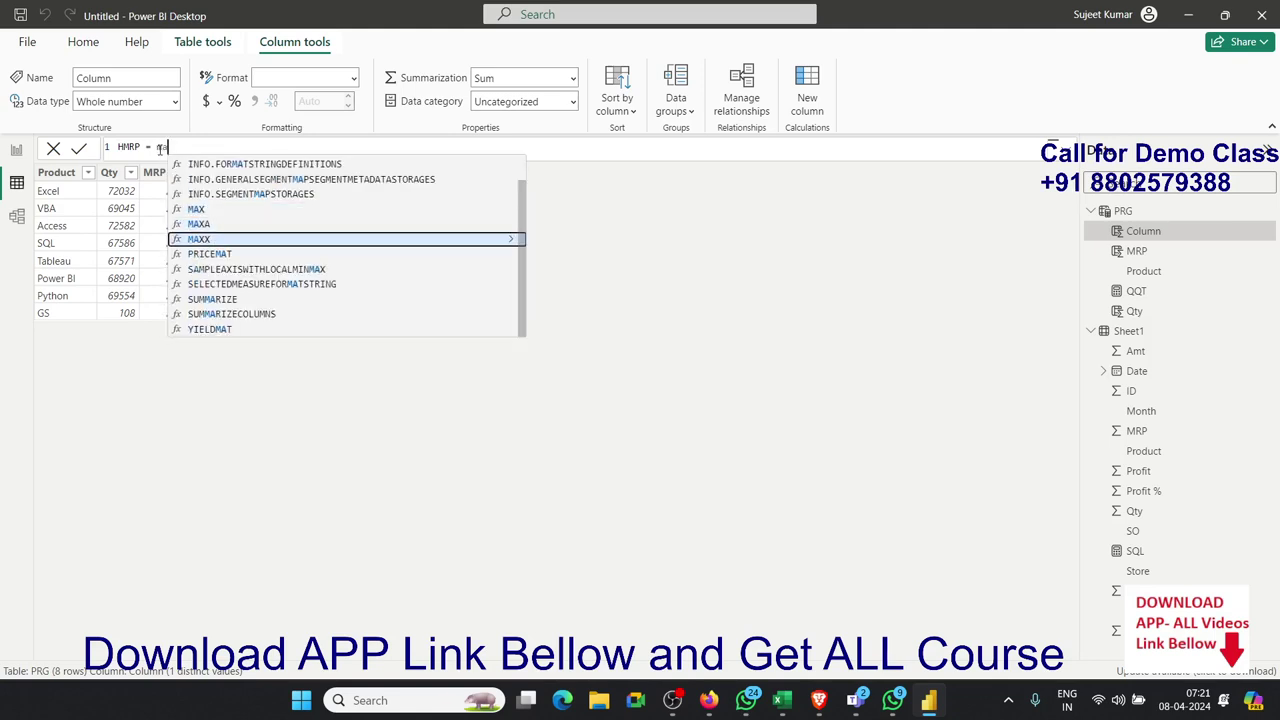
pyautogui.press('Tab')
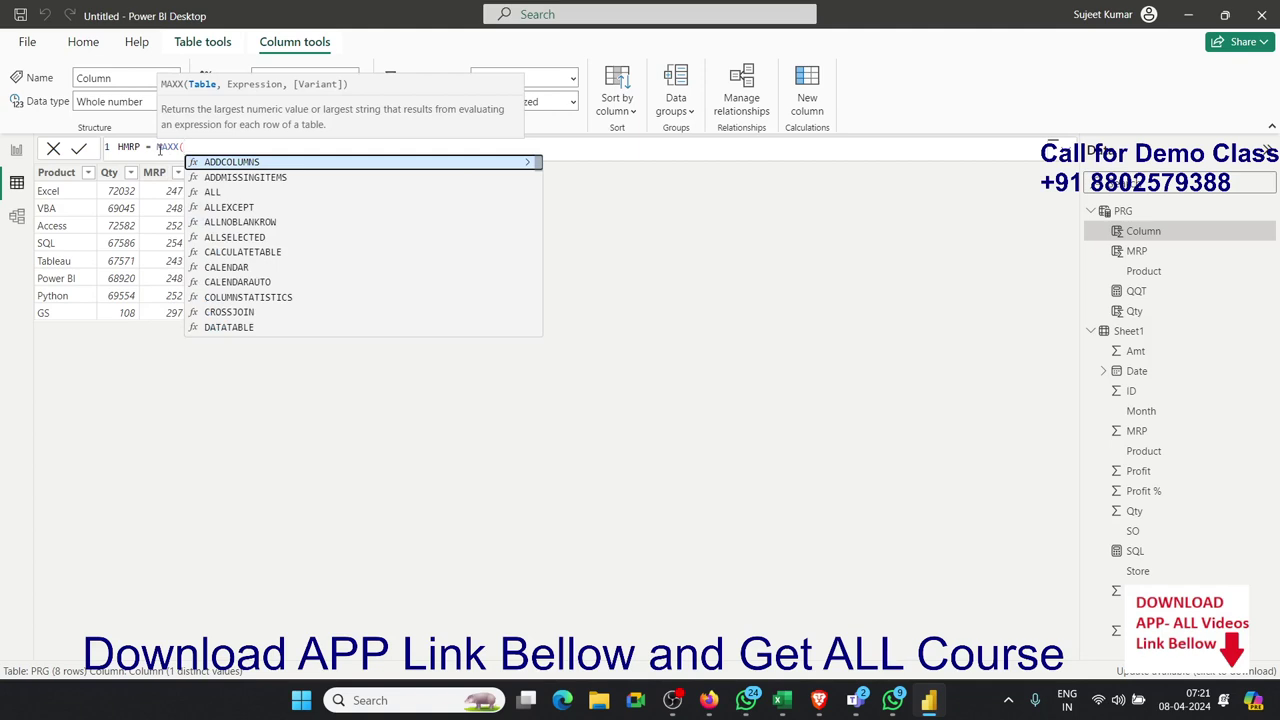
pyautogui.write('fil')
pyautogui.press('Tab')
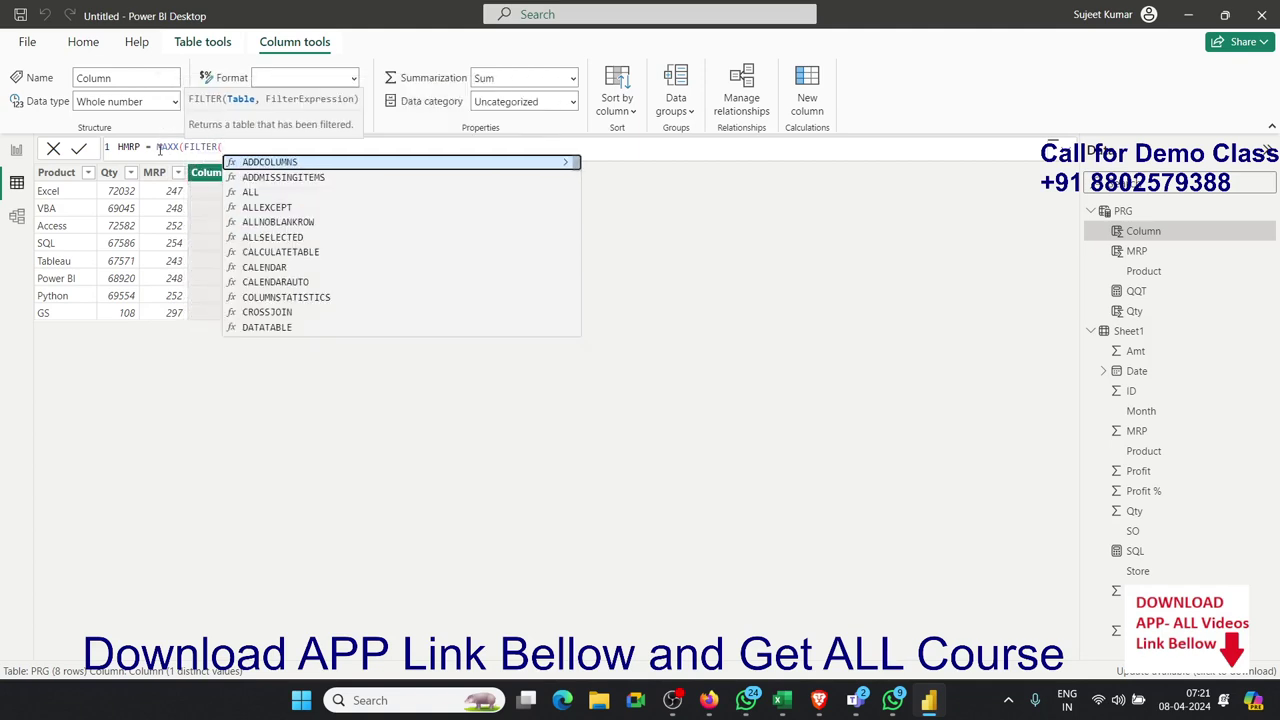
pyautogui.write('sh')
pyautogui.press('Tab')
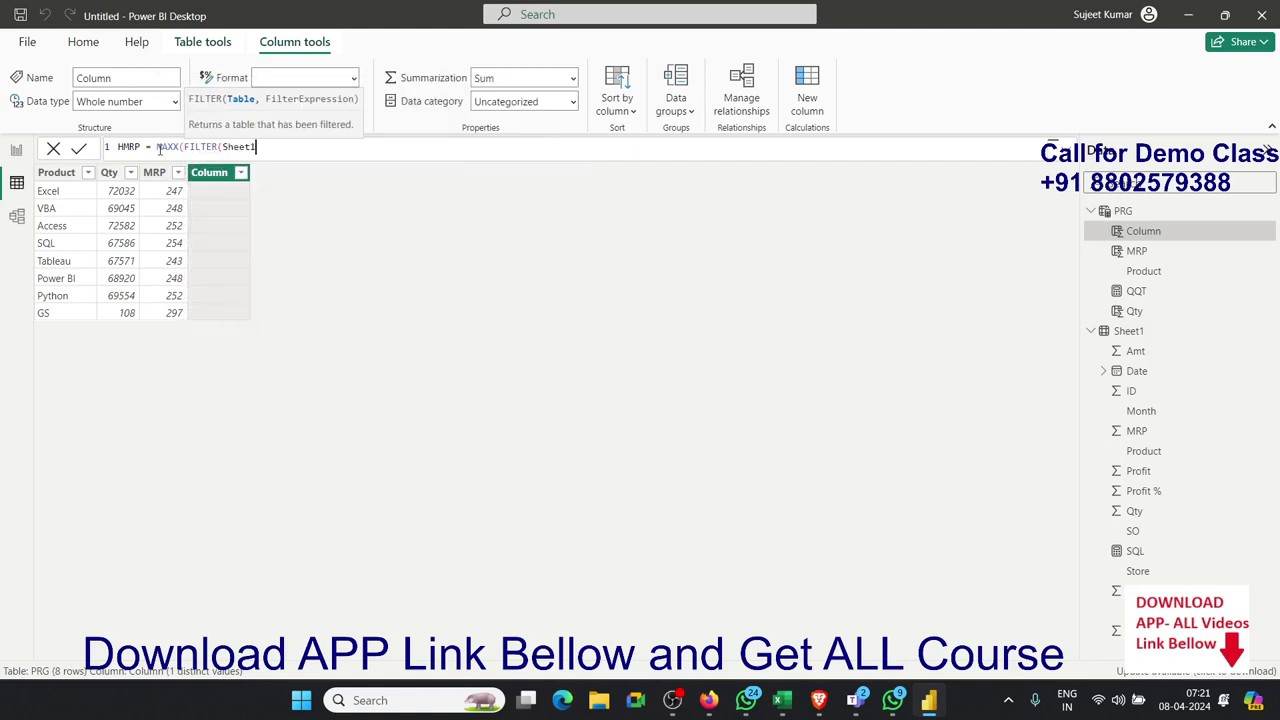
pyautogui.write(',')
pyautogui.write('pro')
pyautogui.press('Down')
pyautogui.press('Down')
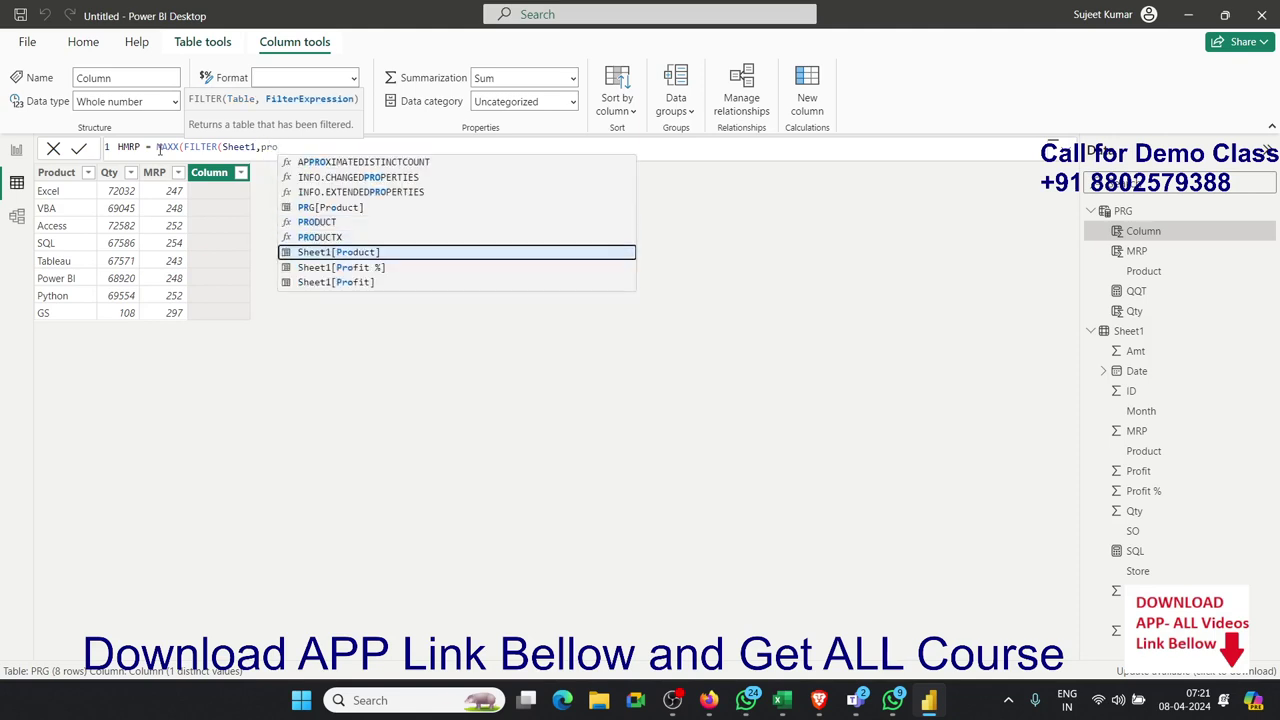
pyautogui.press('Tab')
# Step: Complete the HMRP filter condition with =PRG[Product]
pyautogui.write('=')
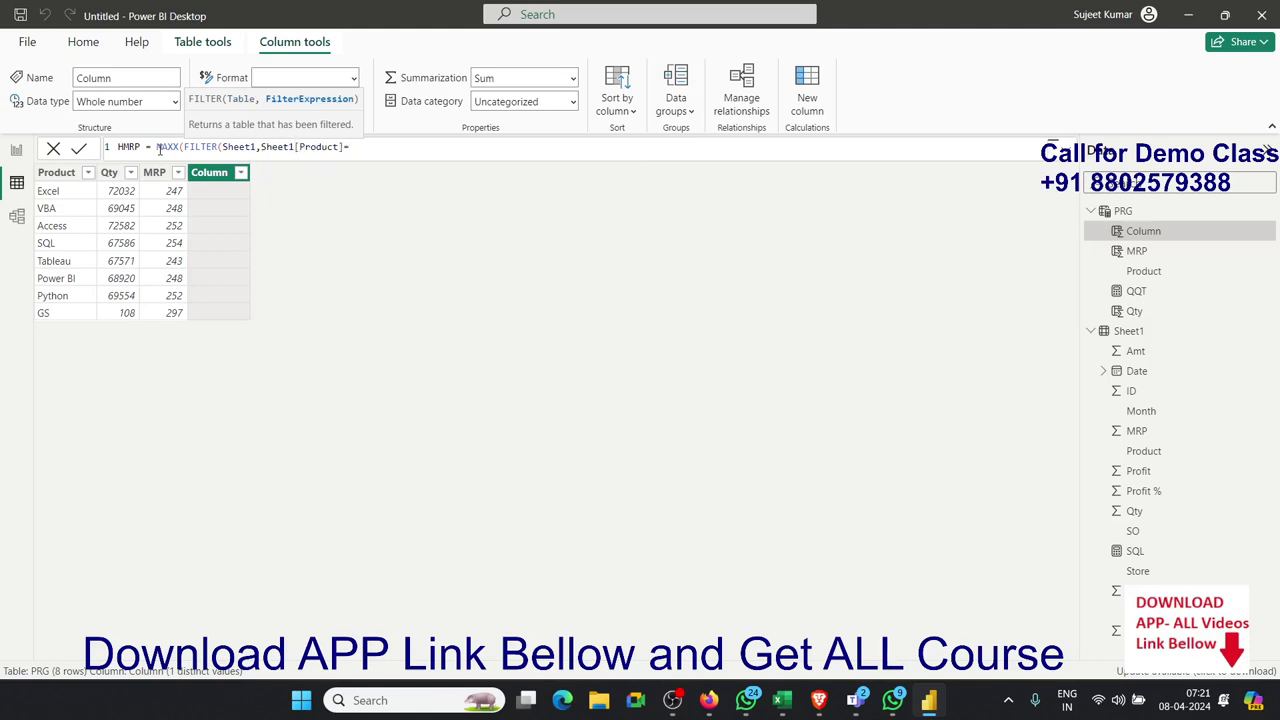
pyautogui.write('sh')
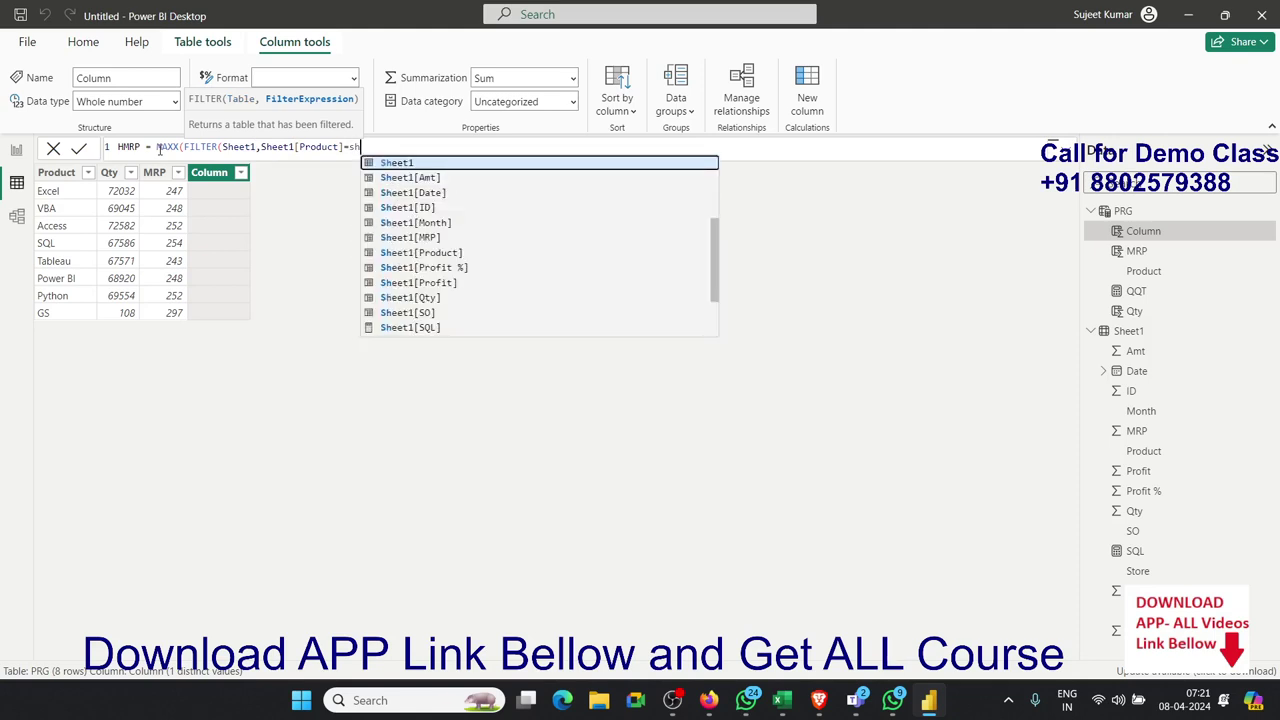
pyautogui.press('Down')
pyautogui.press('Down')
pyautogui.press('Down')
pyautogui.press('Down')
pyautogui.press('Down')
pyautogui.press('Down')
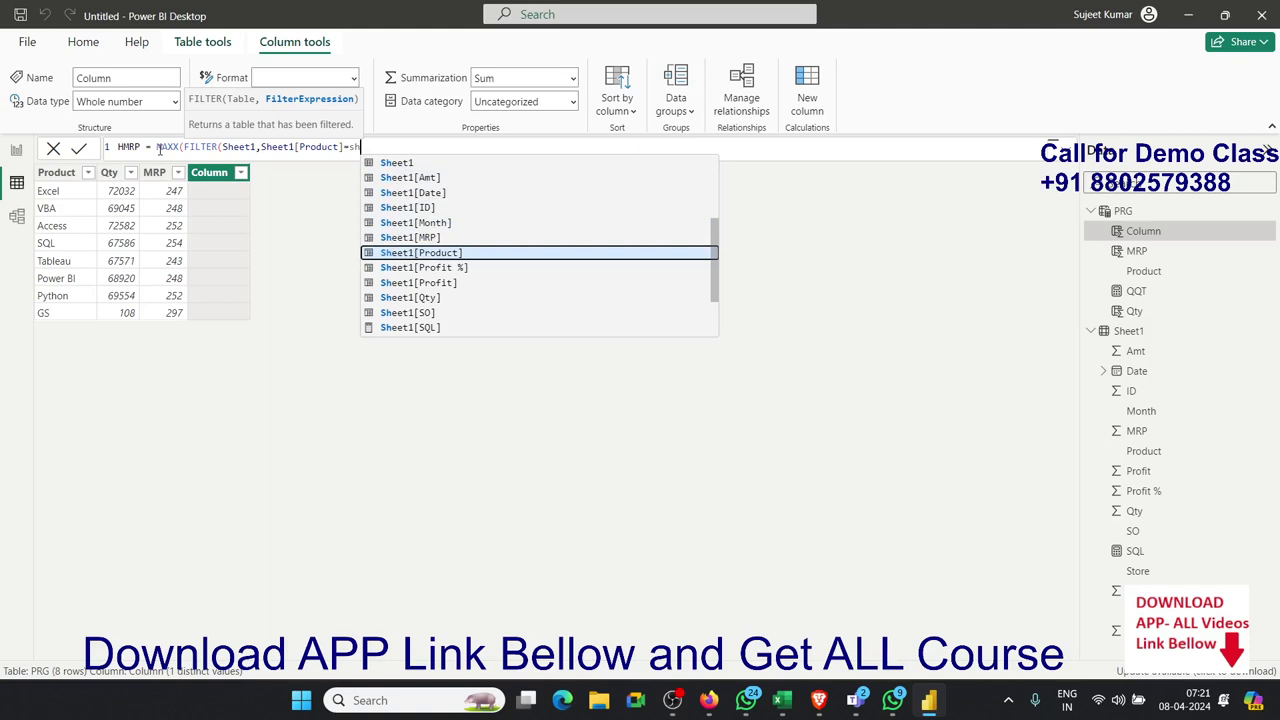
pyautogui.press('BackSpace')
pyautogui.press('BackSpace')
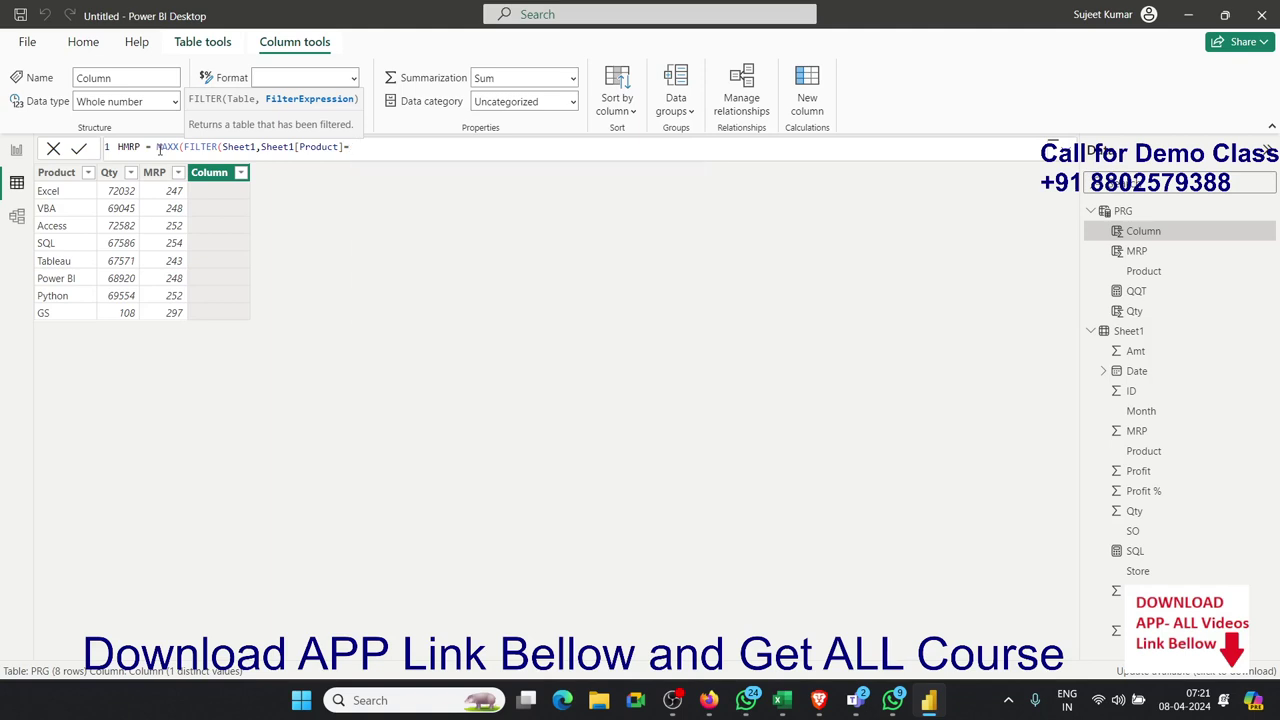
pyautogui.write('pr')
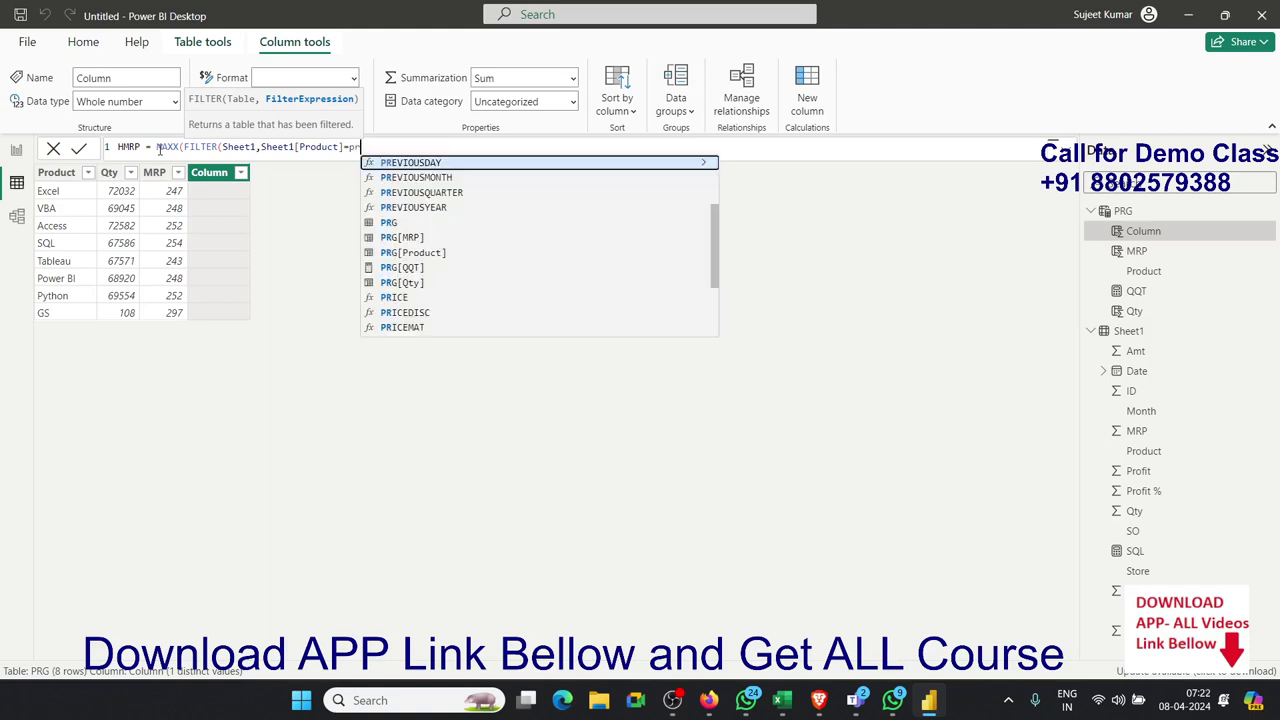
pyautogui.press('Down')
pyautogui.press('Down')
pyautogui.press('Down')
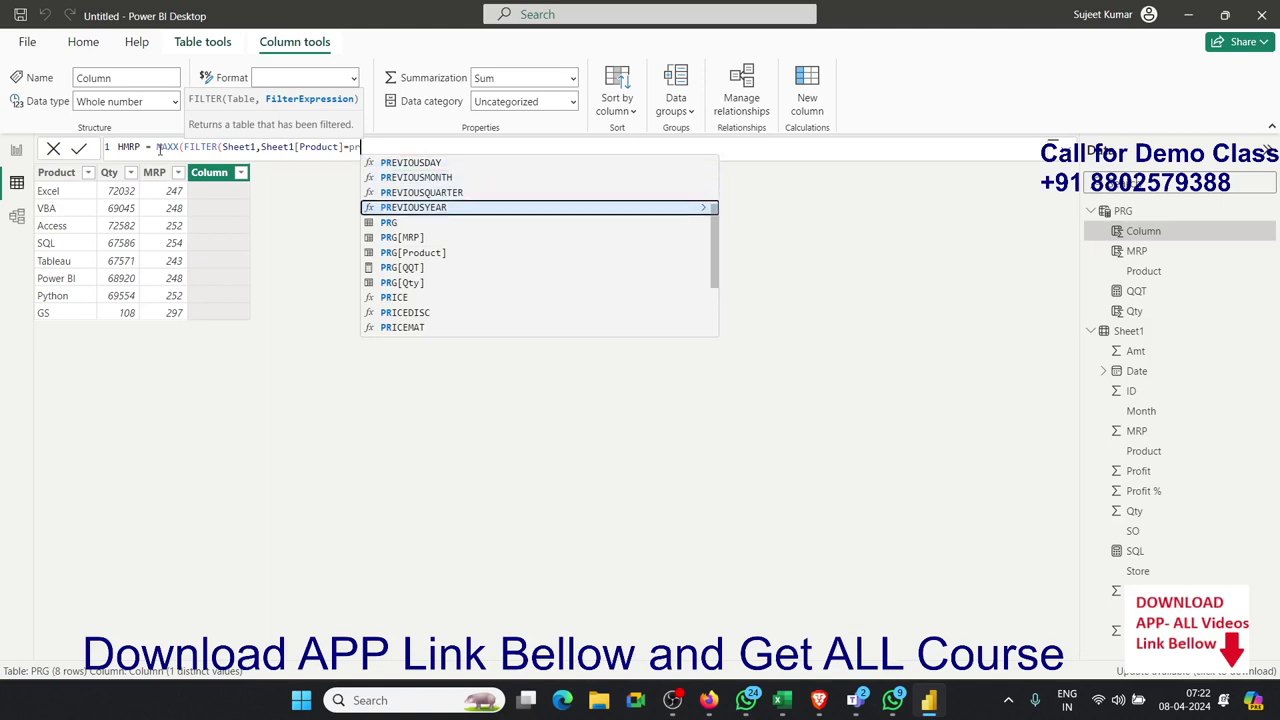
pyautogui.press('Down')
pyautogui.press('Down')
pyautogui.press('Down')
pyautogui.press('Tab')
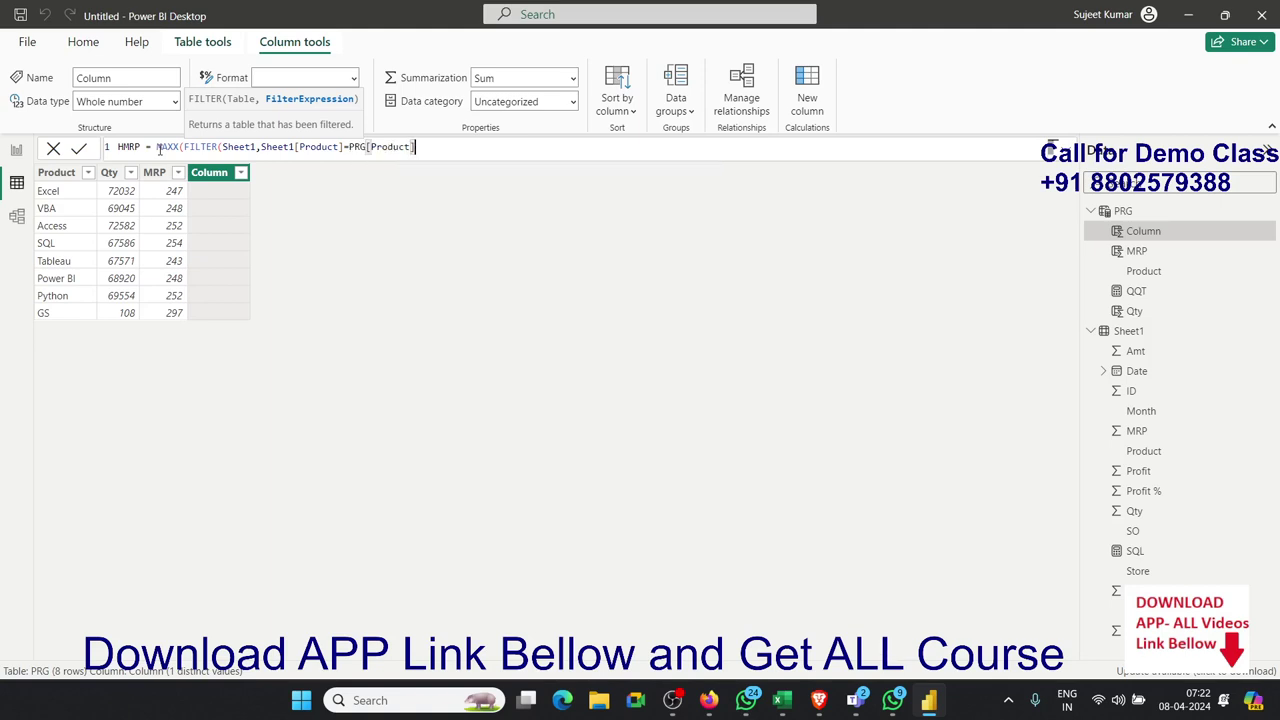
pyautogui.write(')')
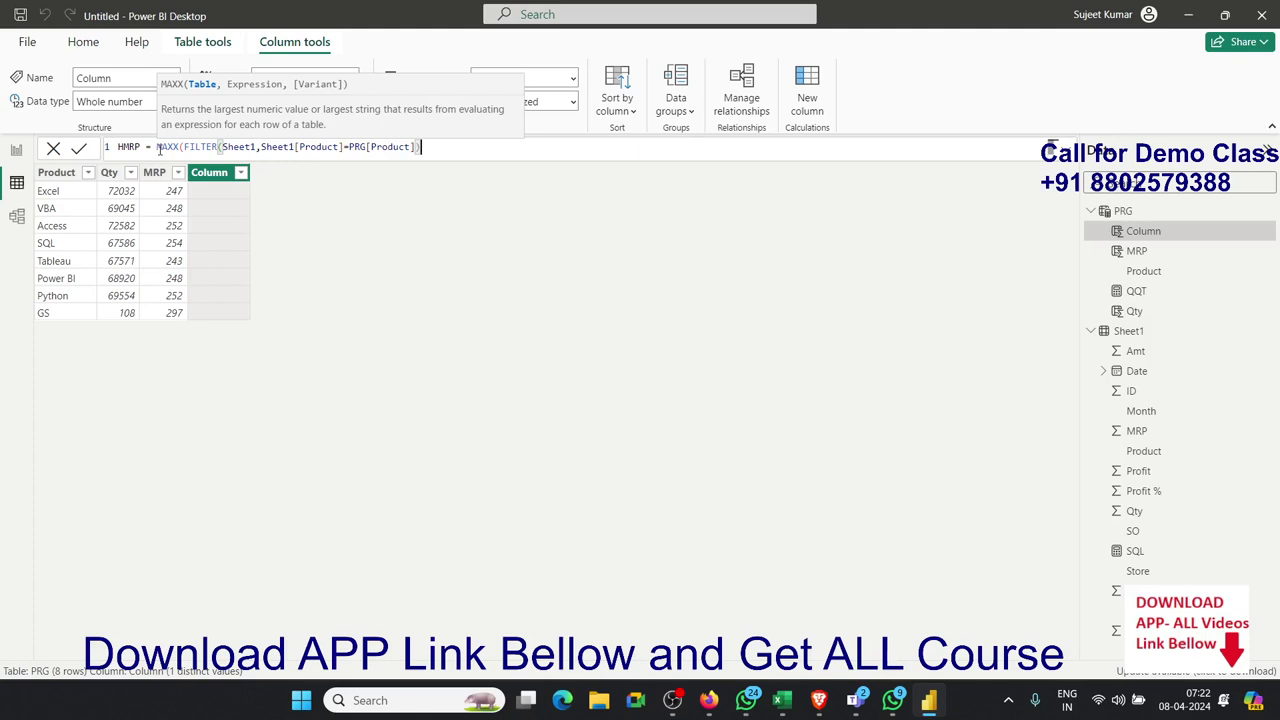
# Step: Add Sheet1[MRP] as MAXX's expression and commit HMRP (Excel 399, GS 319)
pyautogui.write(',')
pyautogui.press('BackSpace')
pyautogui.write(',m')
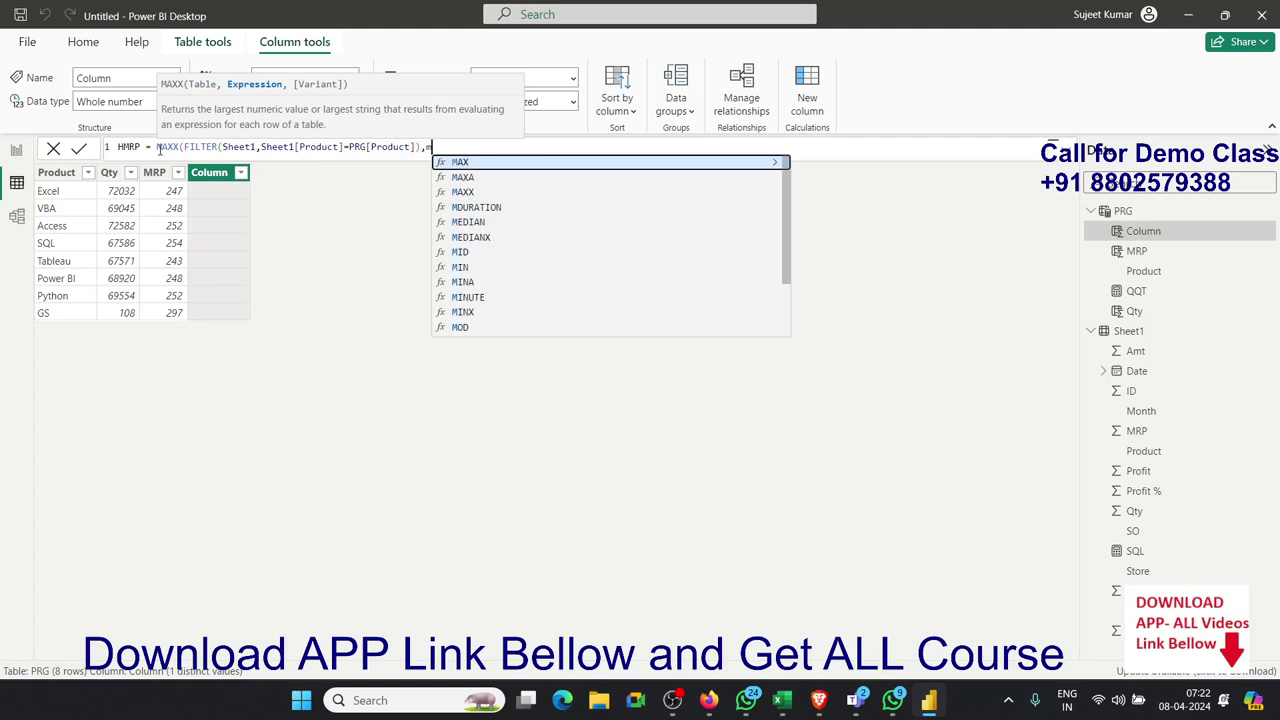
pyautogui.write('rp')
pyautogui.press('Down')
pyautogui.press('Tab')
pyautogui.write(')')
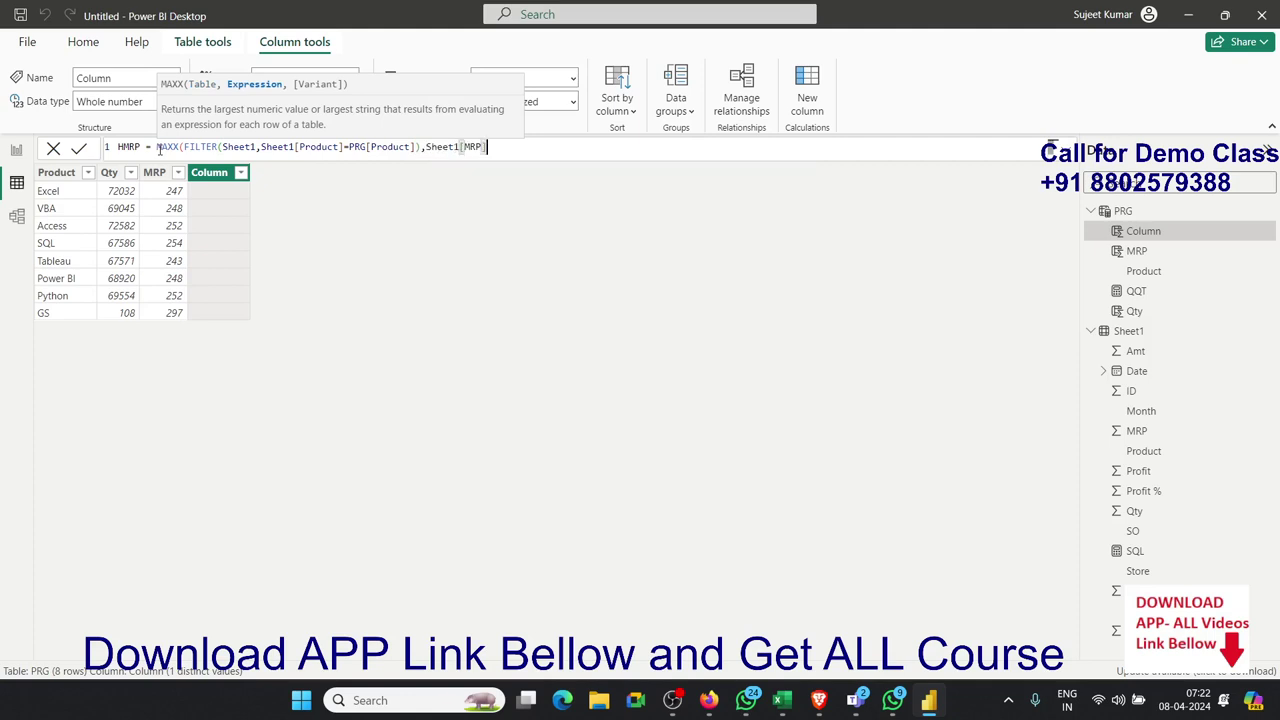
pyautogui.write(')')
pyautogui.press('Return')
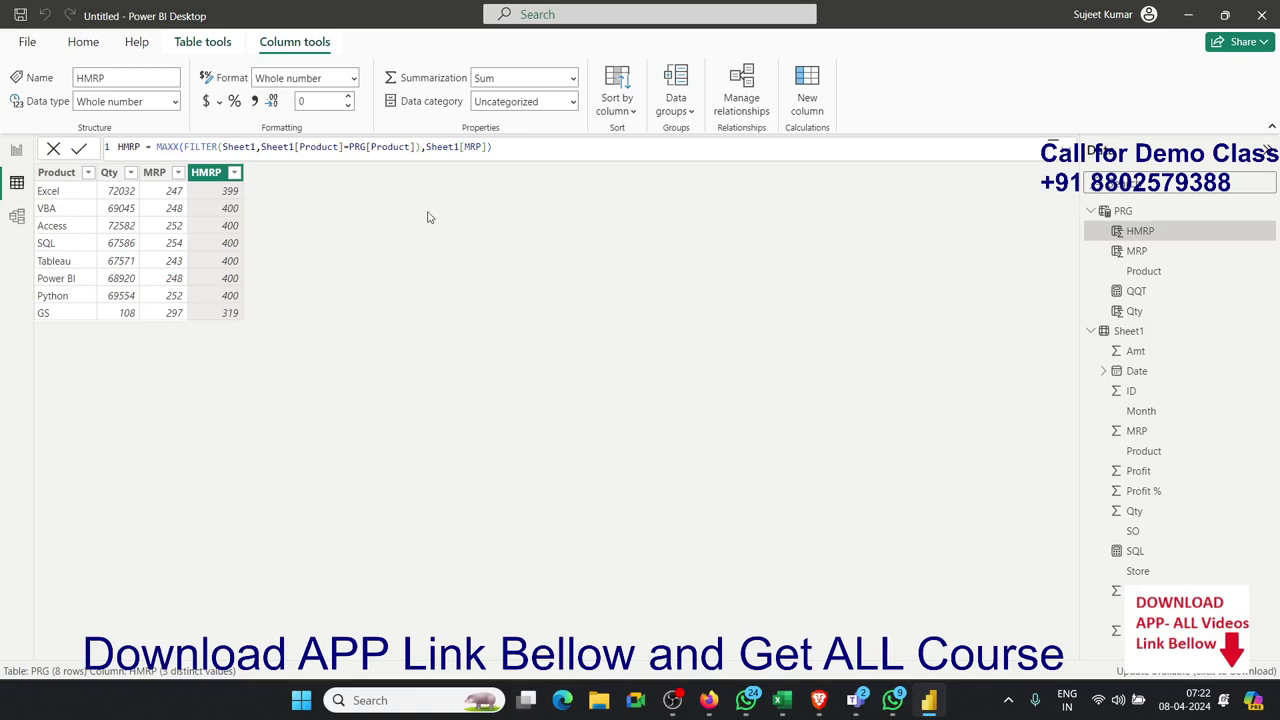
# Step: Copy the HMRP formula and add another blank column to PRG
pyautogui.moveTo(492, 147); pyautogui.dragTo(118, 147)
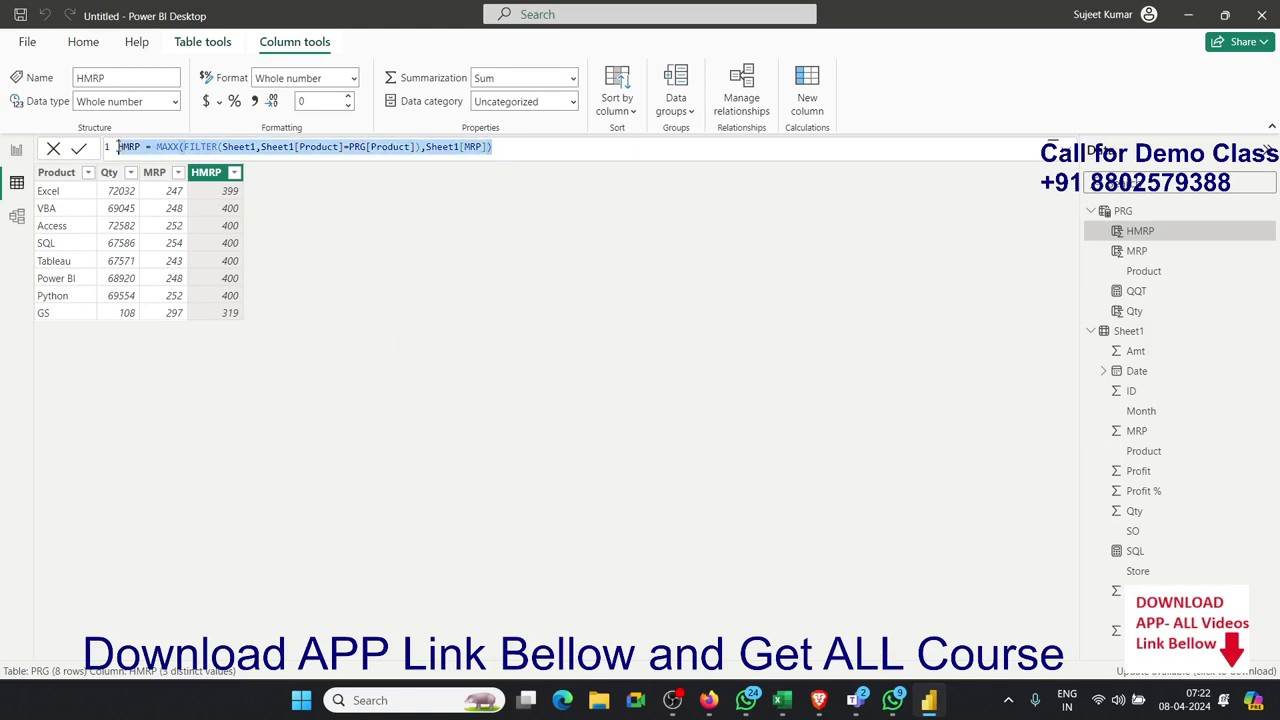
pyautogui.press('Escape')
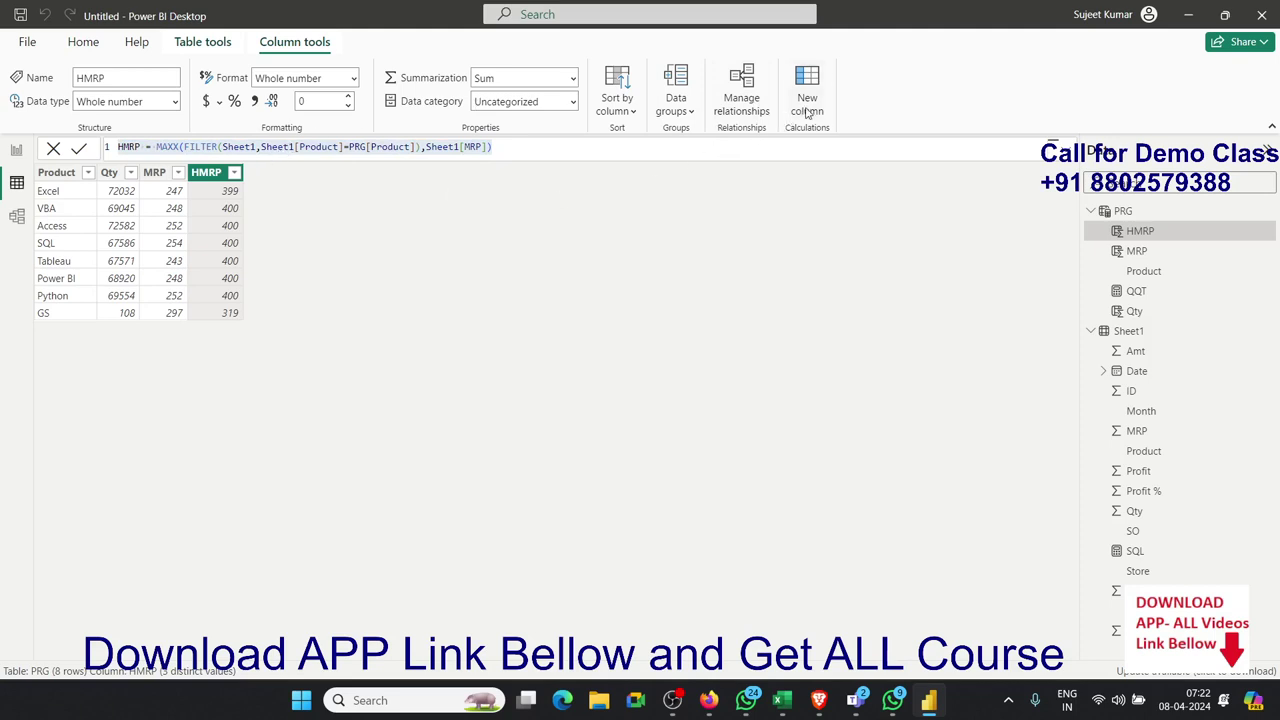
pyautogui.click(806, 112)
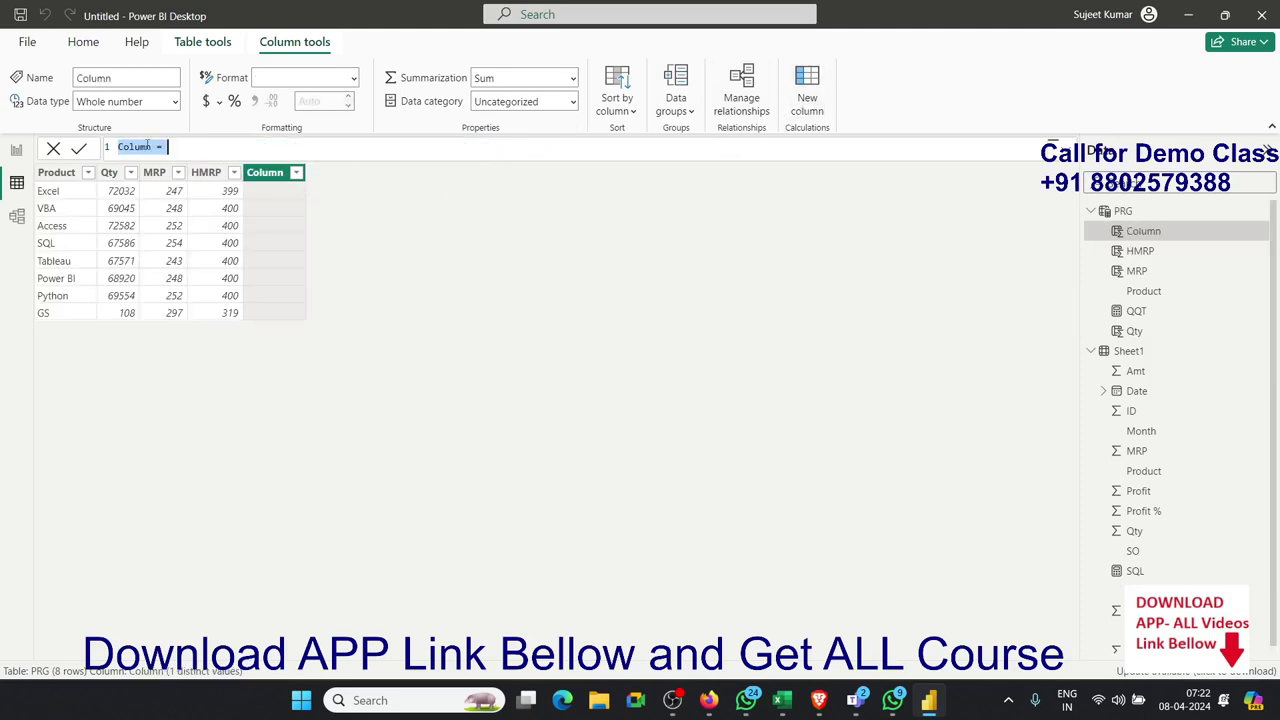
# Step: Rename the pasted formula's column to MMRP and swap MAXX for MINX
pyautogui.write('M')
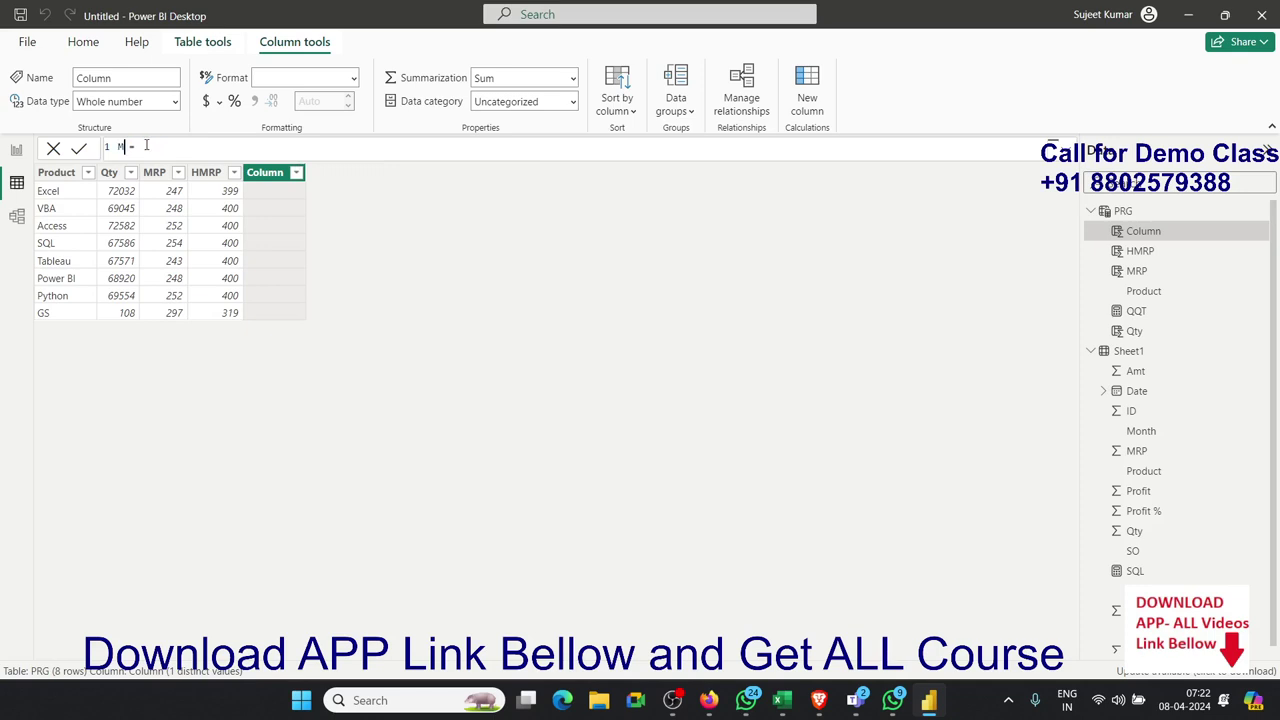
pyautogui.write('IN')
pyautogui.press('BackSpace')
pyautogui.press('BackSpace')
pyautogui.write('MR')
pyautogui.write('P')
pyautogui.click(187, 146)
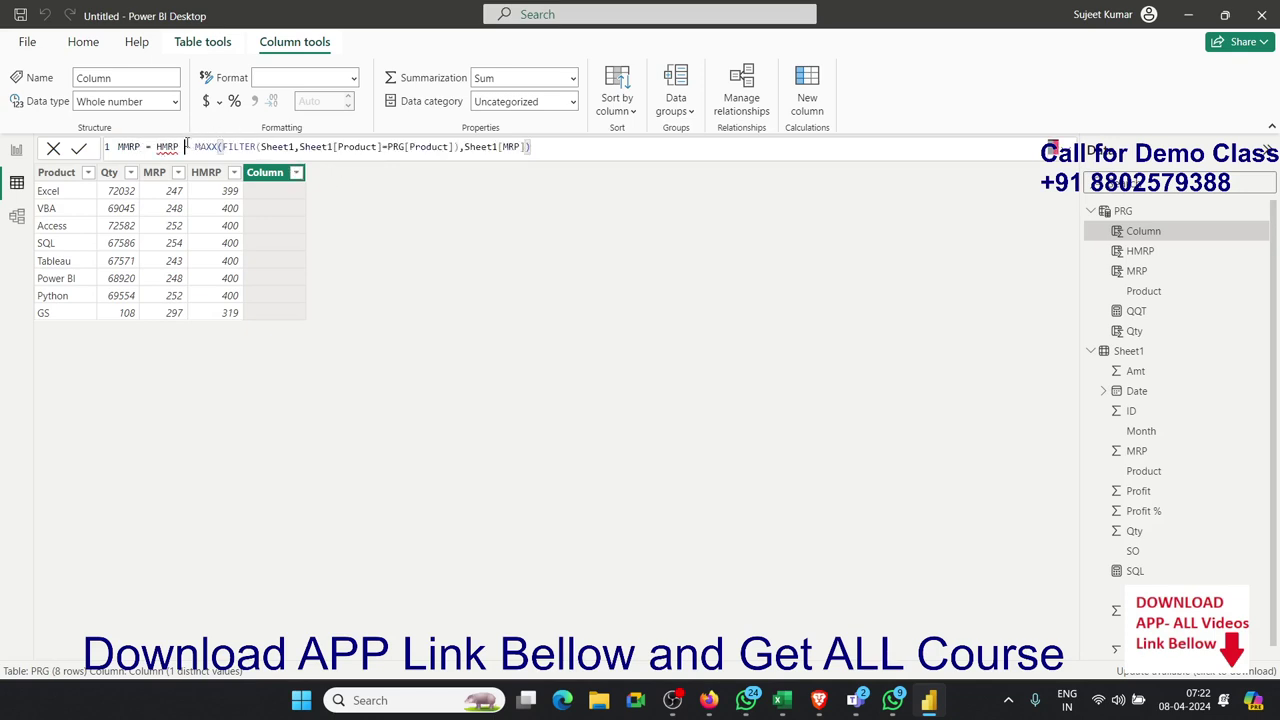
pyautogui.press('BackSpace')
pyautogui.press('BackSpace')
pyautogui.press('BackSpace')
pyautogui.press('BackSpace')
pyautogui.press('BackSpace')
pyautogui.press('BackSpace')
pyautogui.press('BackSpace')
pyautogui.press('BackSpace')
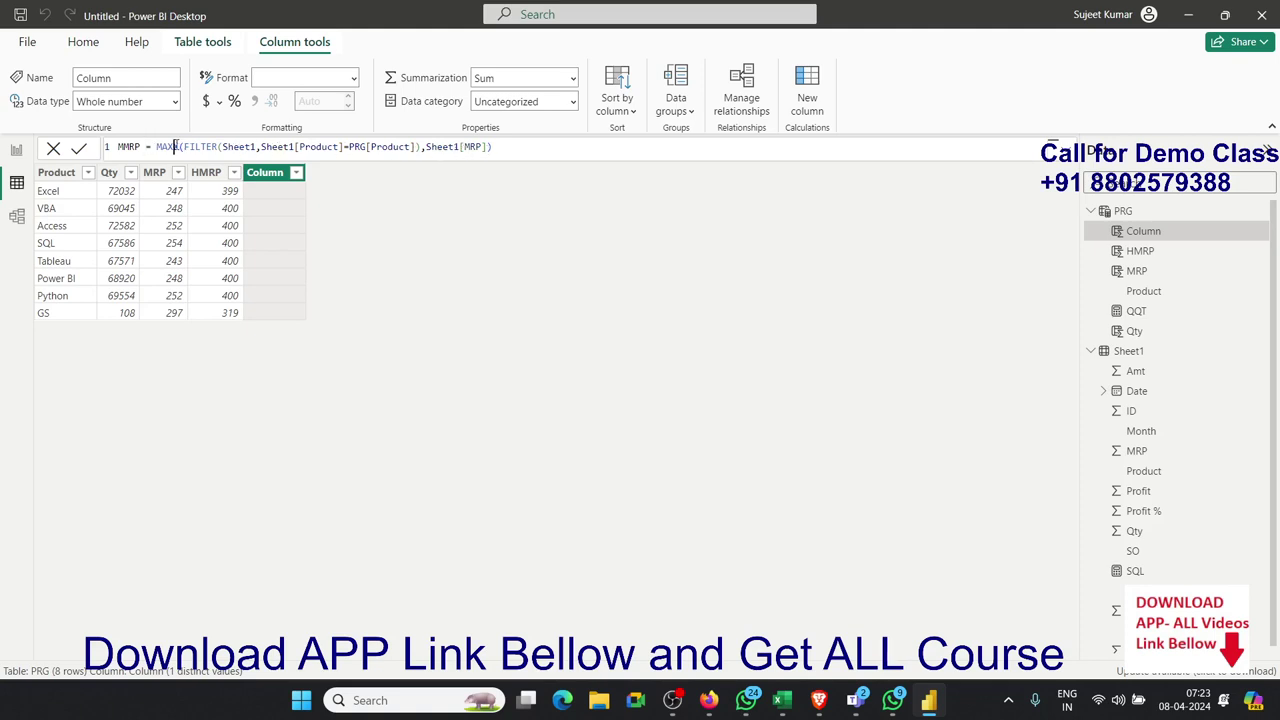
pyautogui.doubleClick(176, 146)
pyautogui.write('mi')
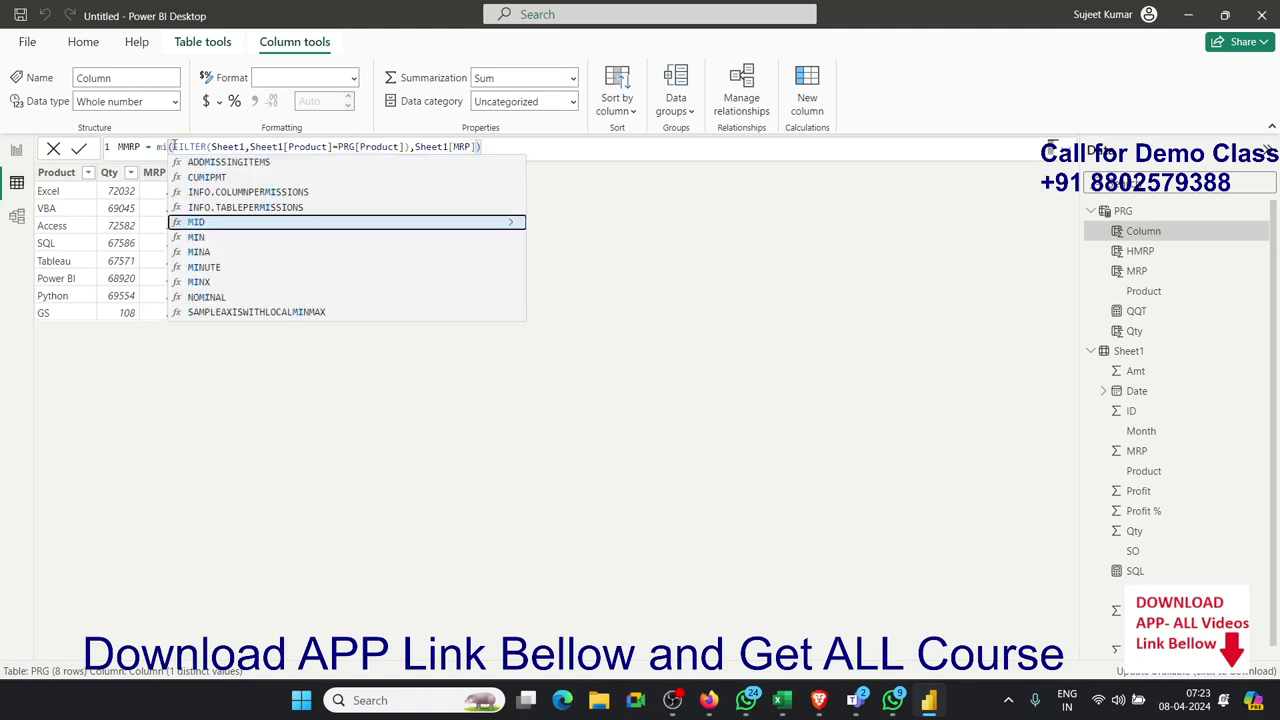
pyautogui.write('nx')
pyautogui.press('Tab')
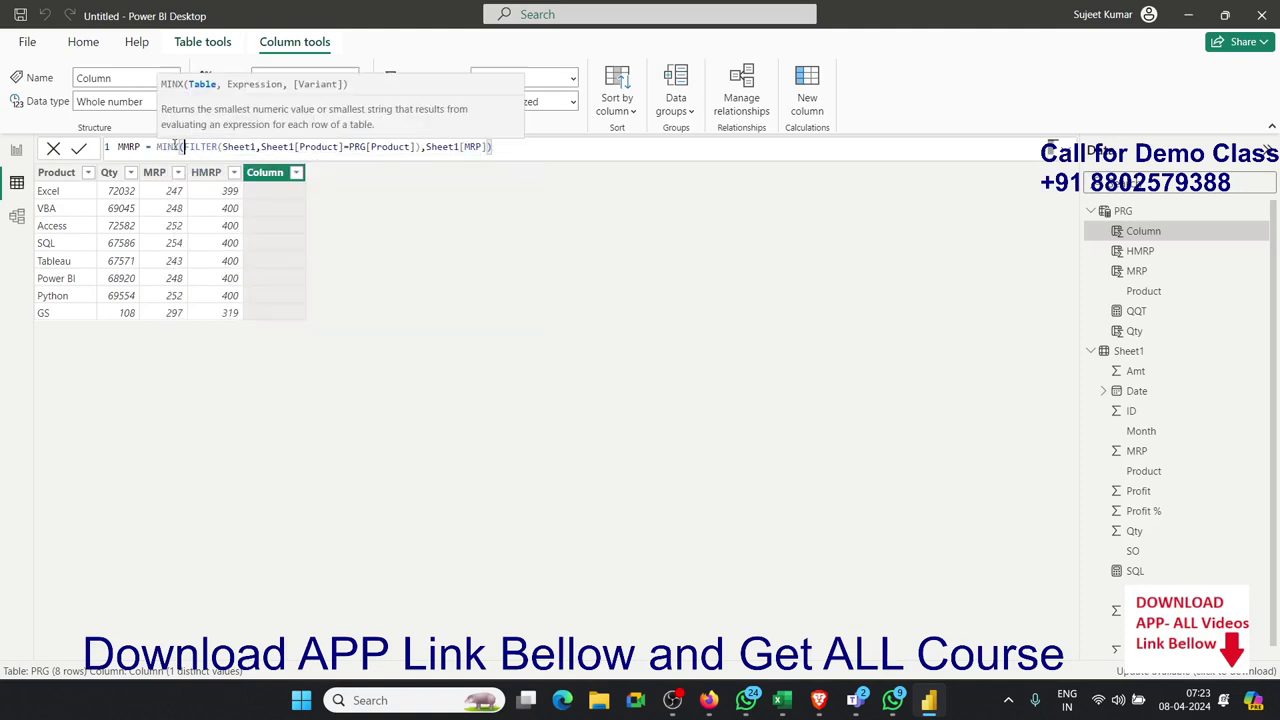
# Step: Commit the MMRP column, minimize Power BI, and leave the Teams meeting
pyautogui.press('Return')
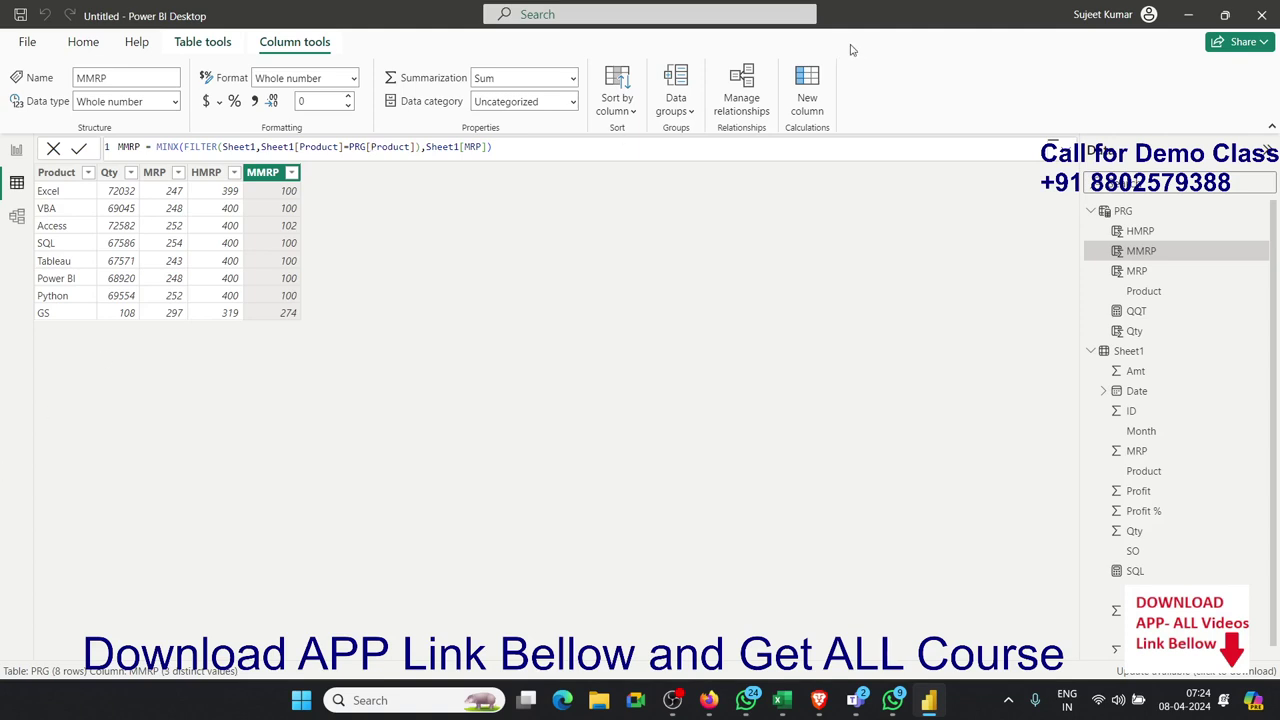
pyautogui.click(1189, 25)
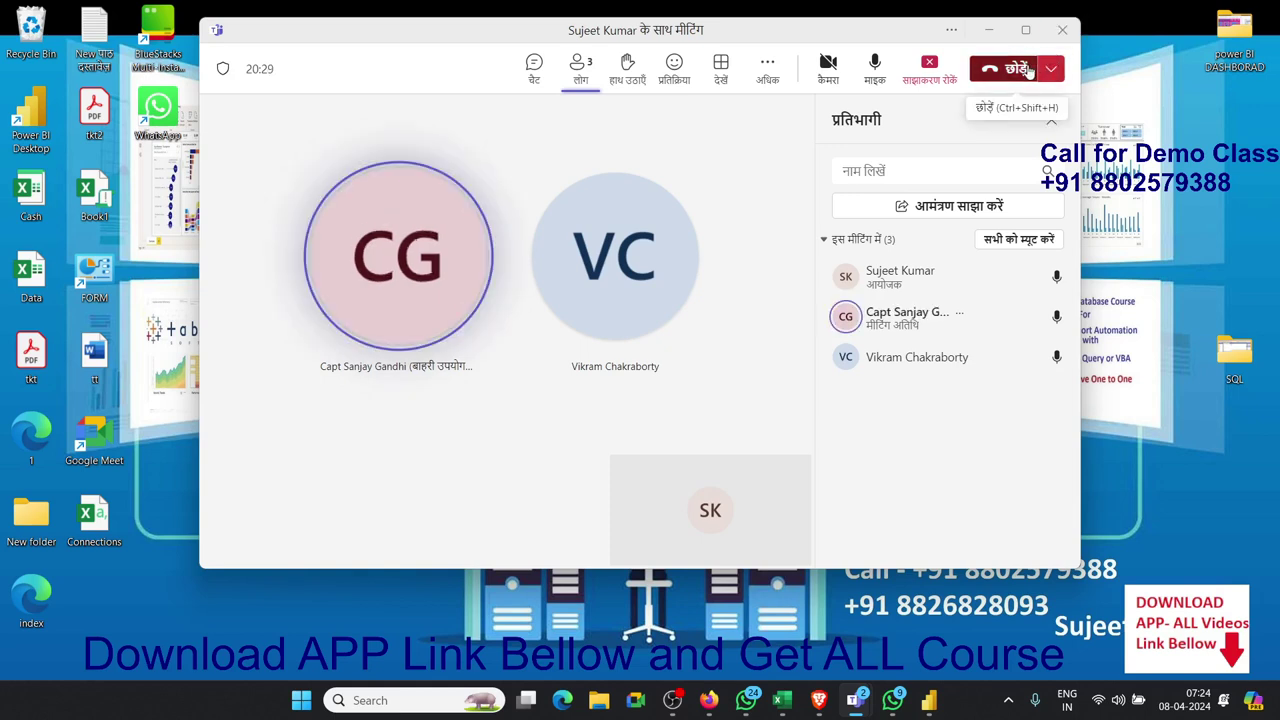
pyautogui.click(1027, 68)
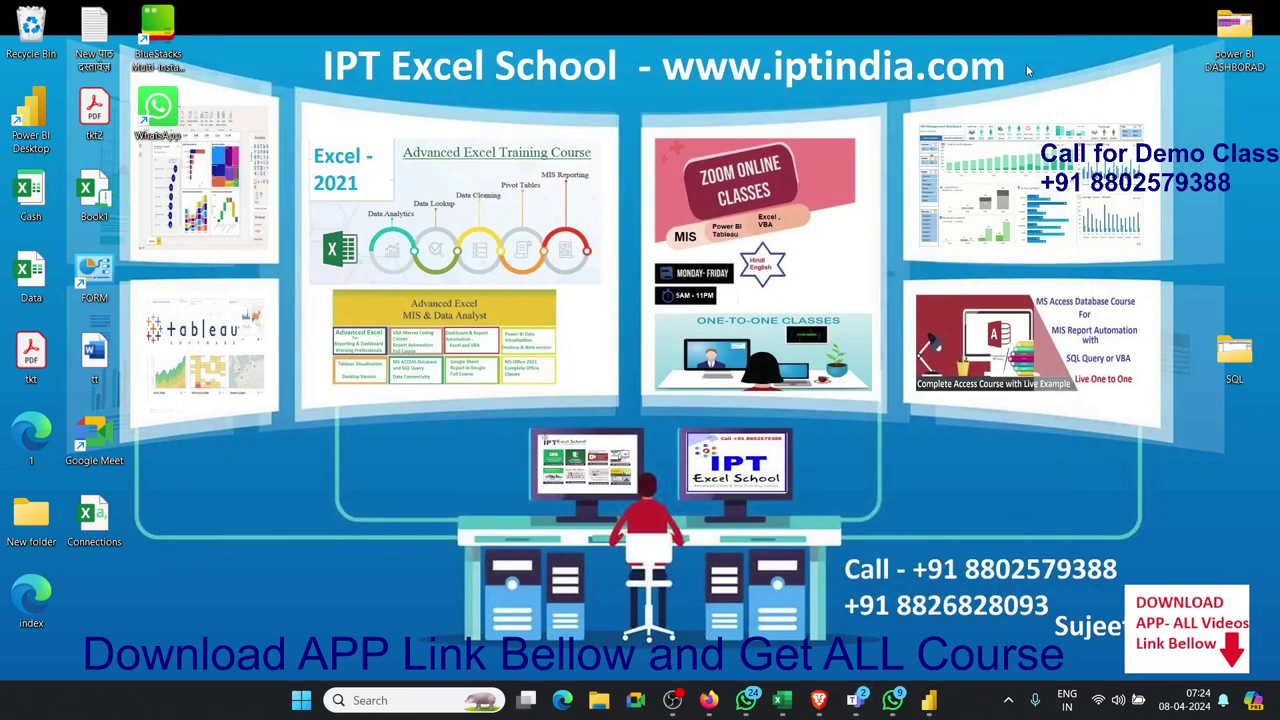